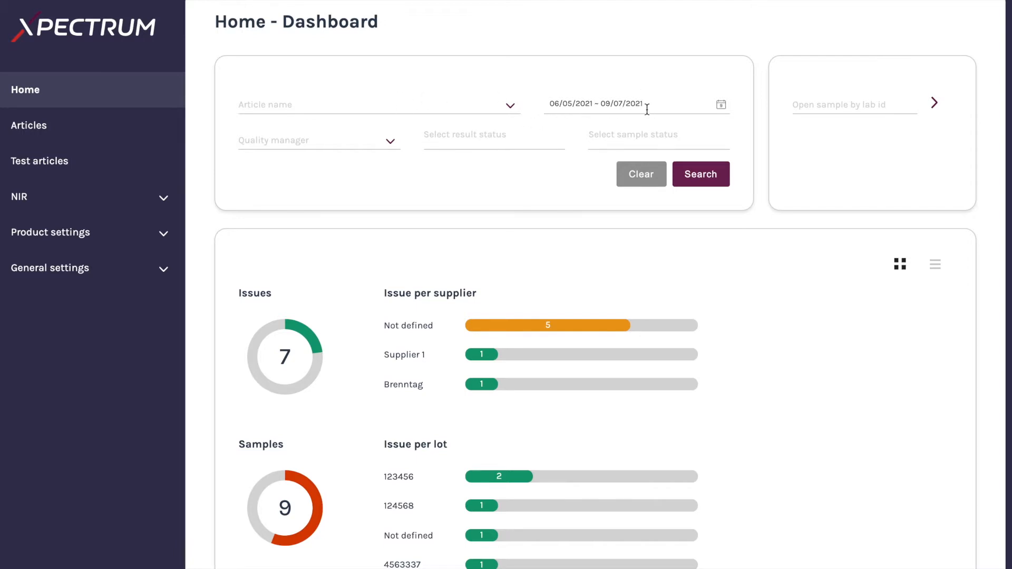
Switch the dashboard's issue overview from tiles to the list view
scroll(650, 193, "down", 3)
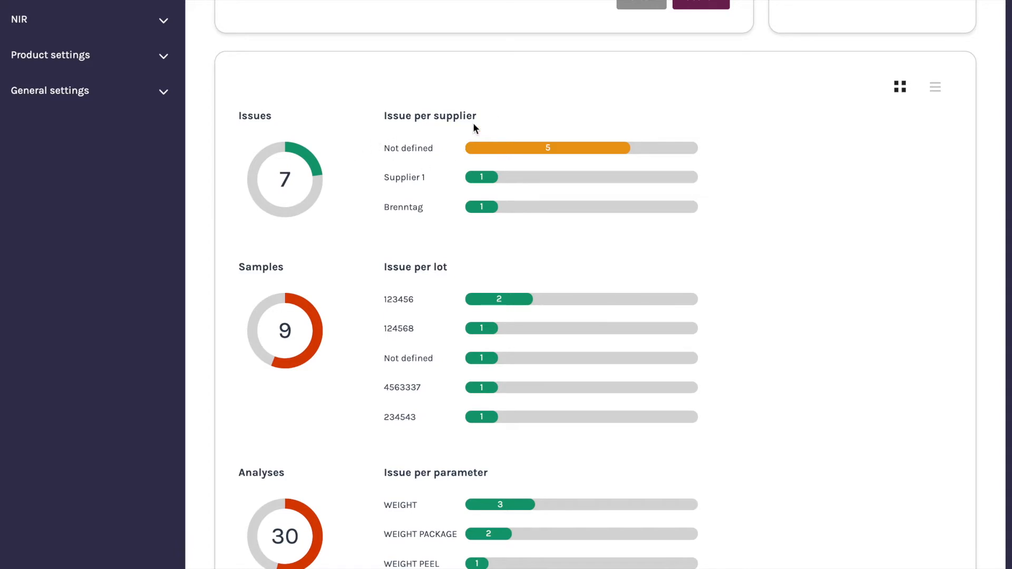
scroll(369, 293, "down", 2)
scroll(416, 289, "up", 6)
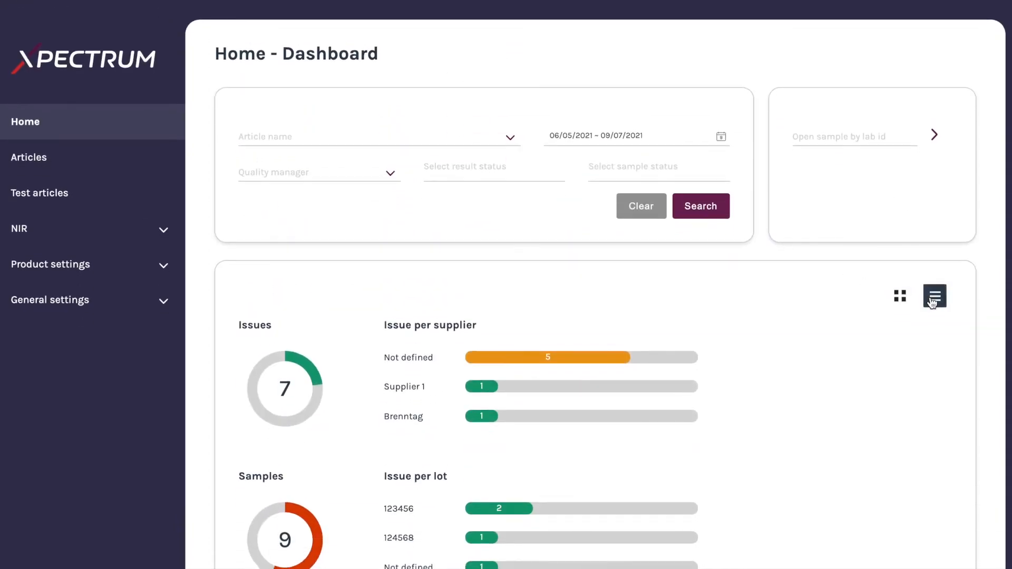
left_click(935, 296)
scroll(662, 313, "down", 4)
scroll(662, 315, "up", 4)
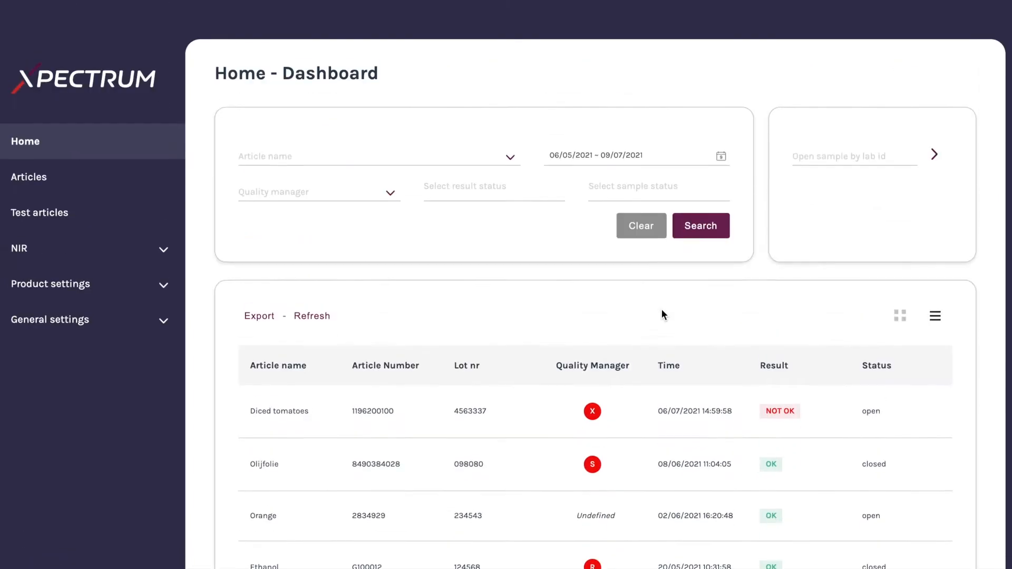
Open the articles page, start a new article, and enter the name diced tomatoes and article number 125878
left_click(54, 165)
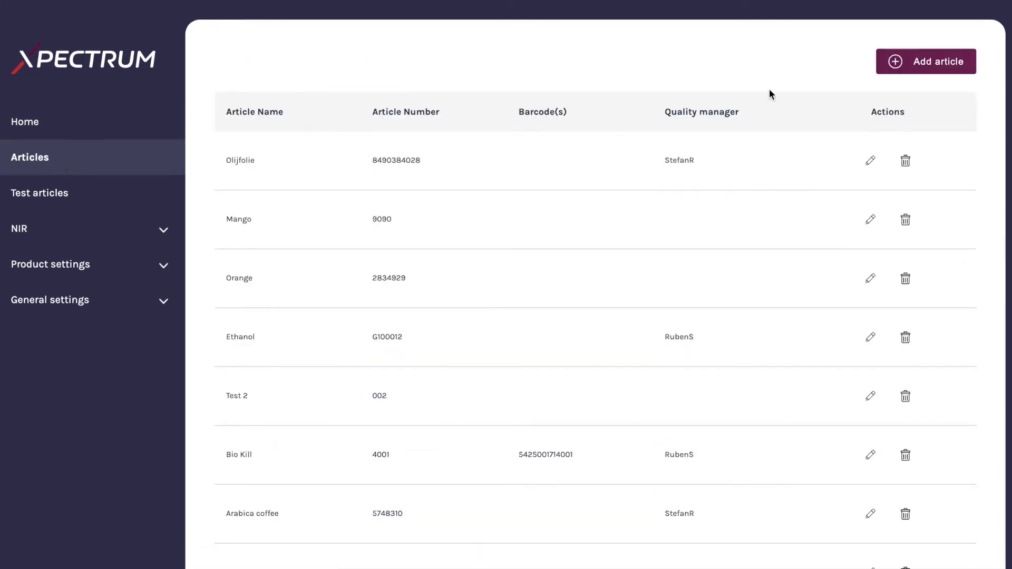
left_click(908, 64)
left_click(295, 212)
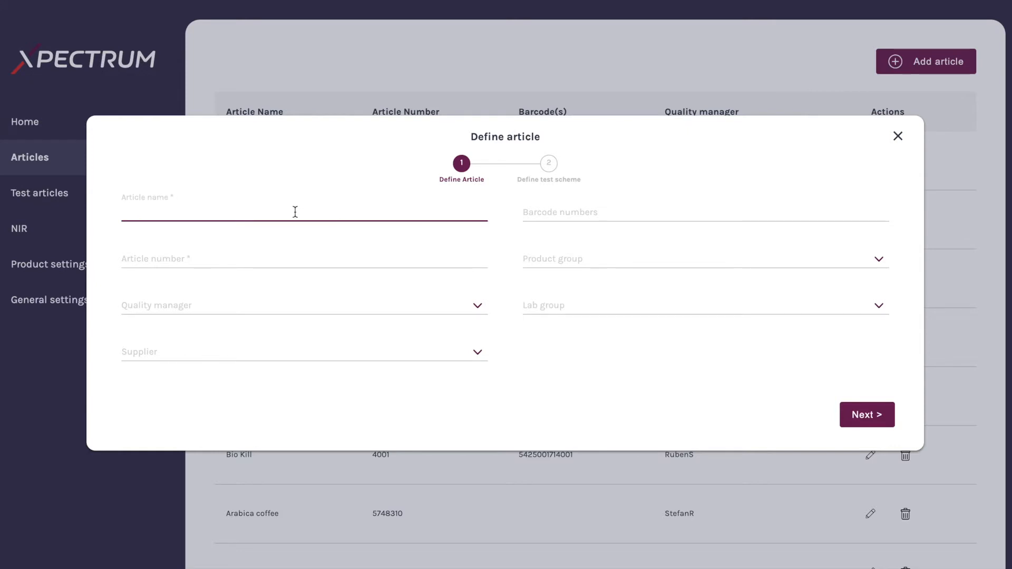
type("diced tomatoes")
left_click(324, 255)
type("125878")
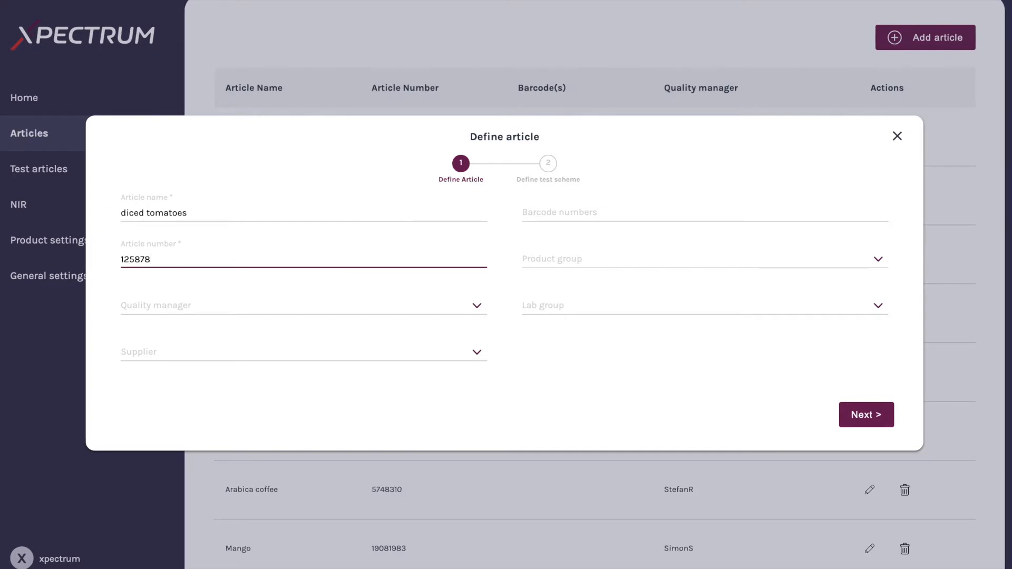
left_click(366, 309)
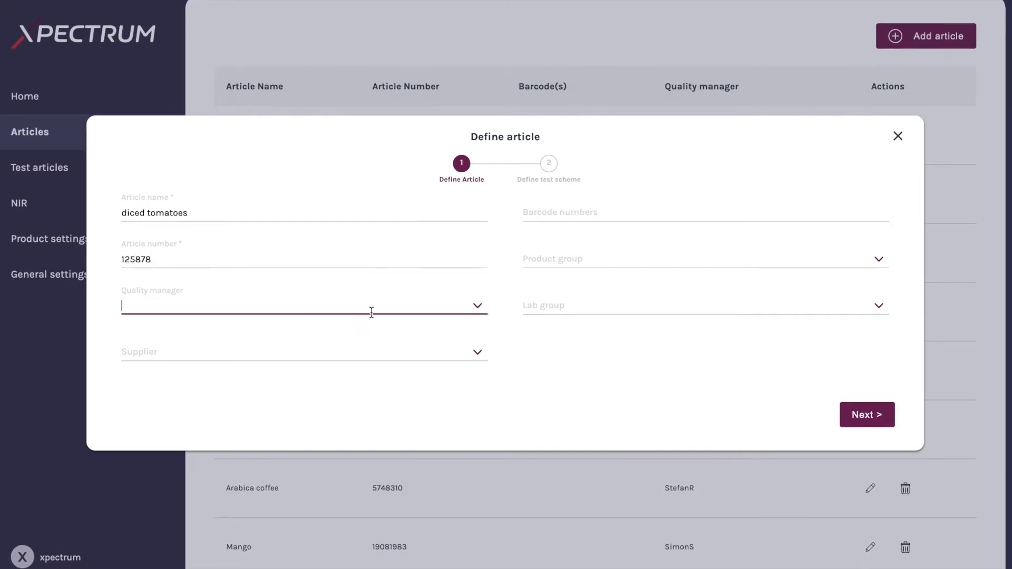
scroll(337, 346, "down", 1)
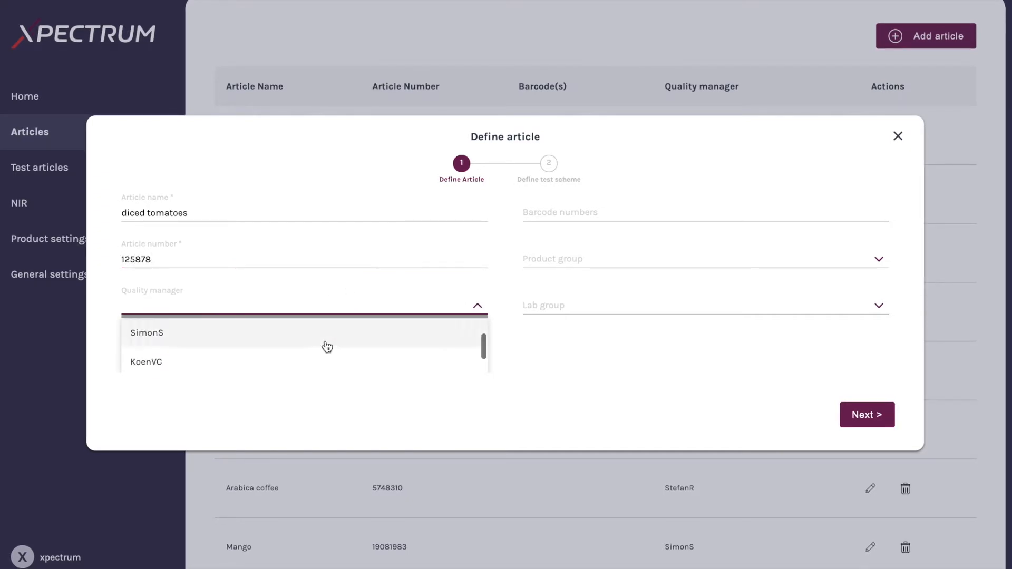
left_click(330, 339)
left_click(238, 350)
left_click(477, 352)
left_click(477, 354)
left_click(476, 355)
left_click(391, 348)
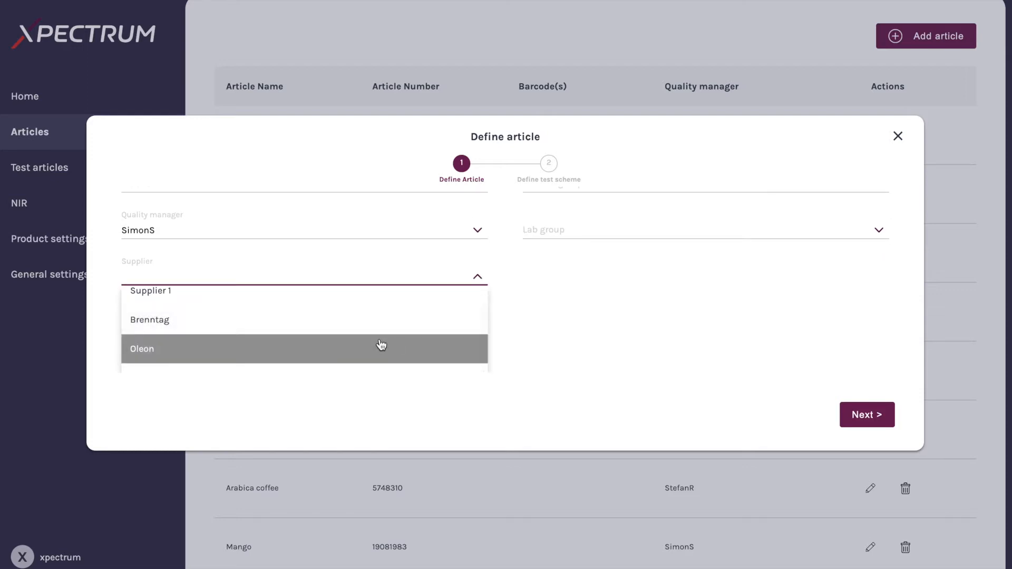
left_click(392, 347)
Enter the barcode number 584555544
left_click(591, 216)
type("584555544")
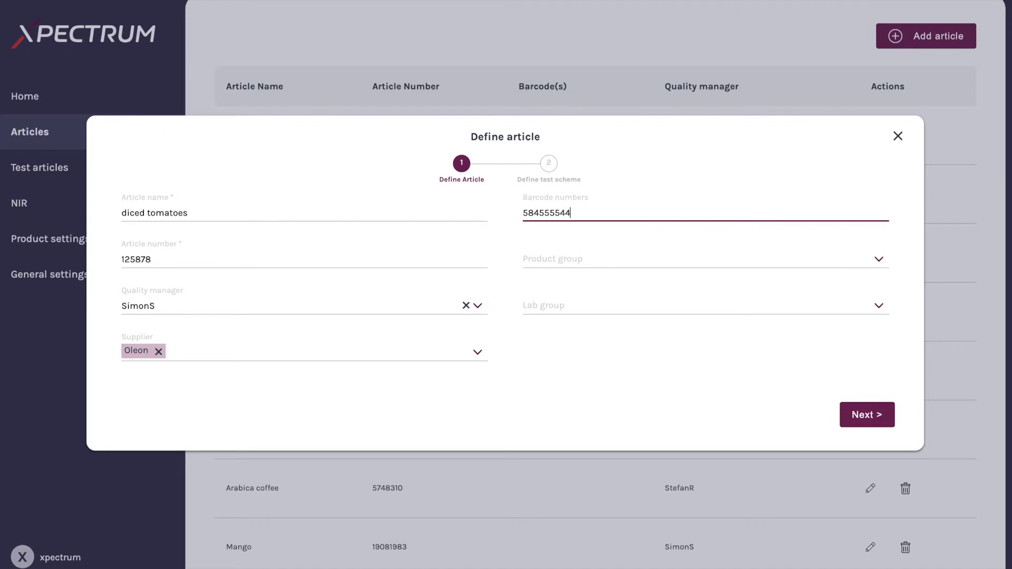
Set the article's product group to Vegetables
left_click(690, 254)
left_click(879, 260)
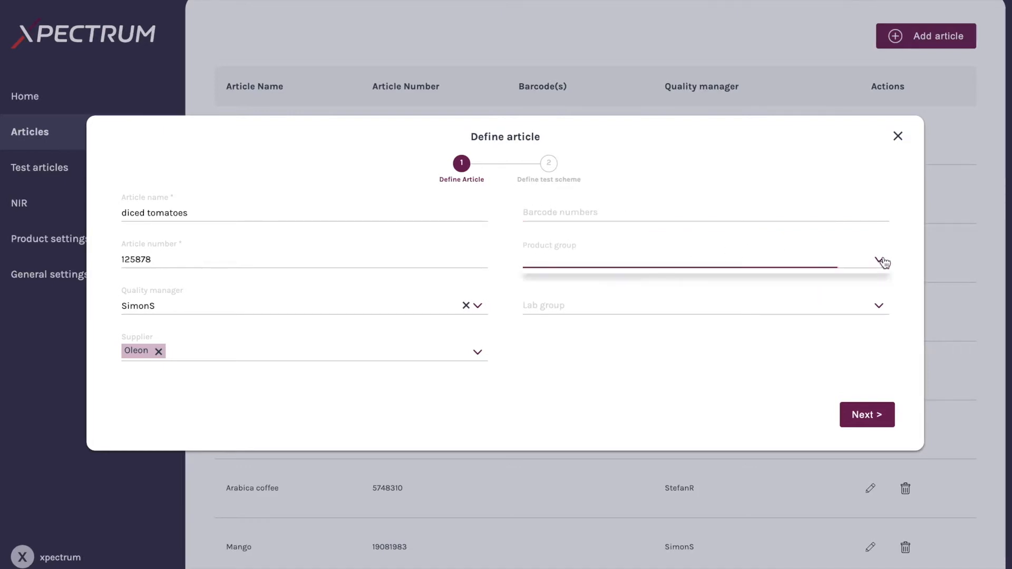
scroll(710, 307, "down", 10)
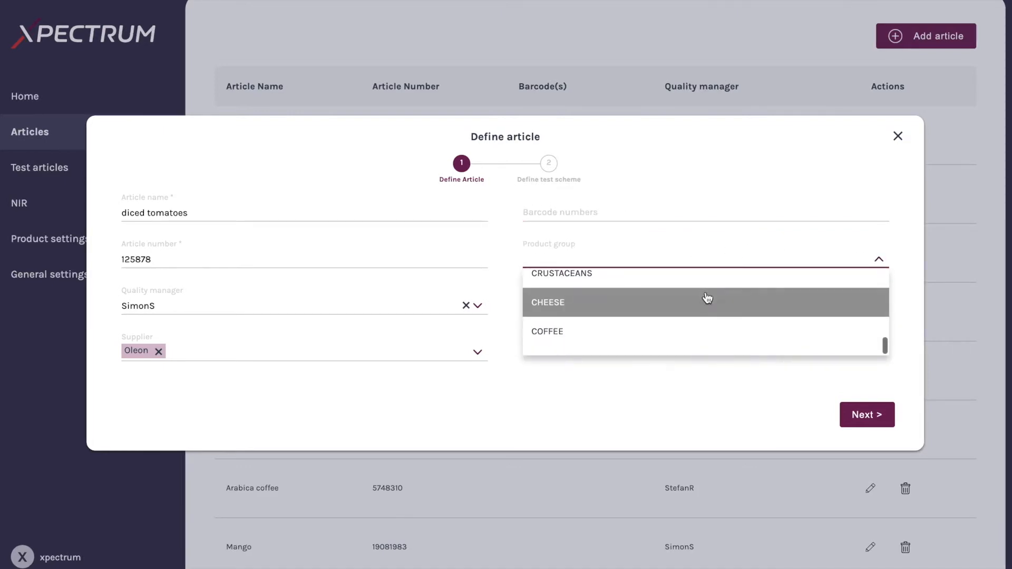
scroll(707, 303, "up", 6)
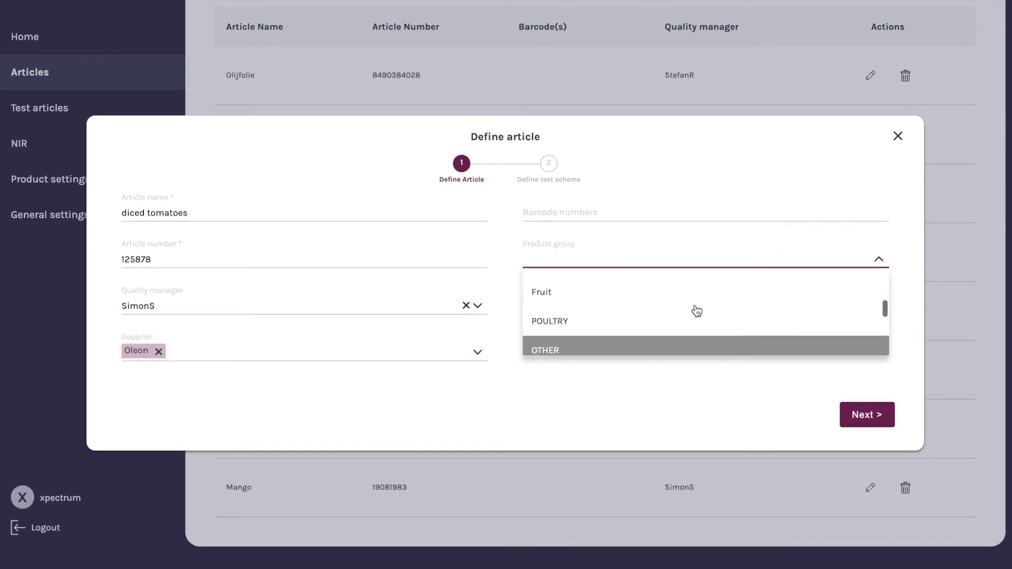
scroll(697, 310, "up", 2)
scroll(698, 310, "down", 1)
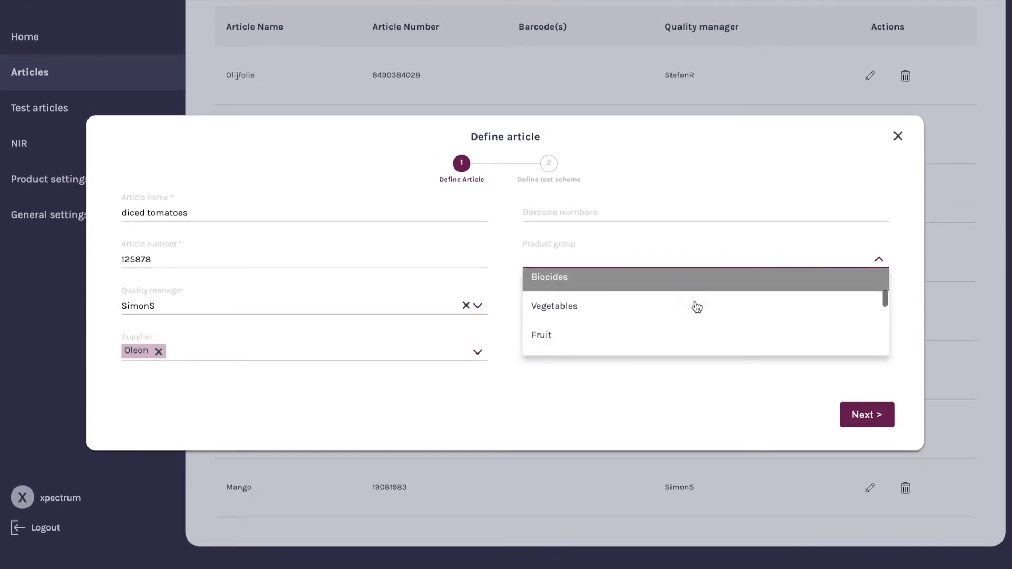
left_click(705, 315)
Continue from the article details to the test scheme definition step
left_click(662, 310)
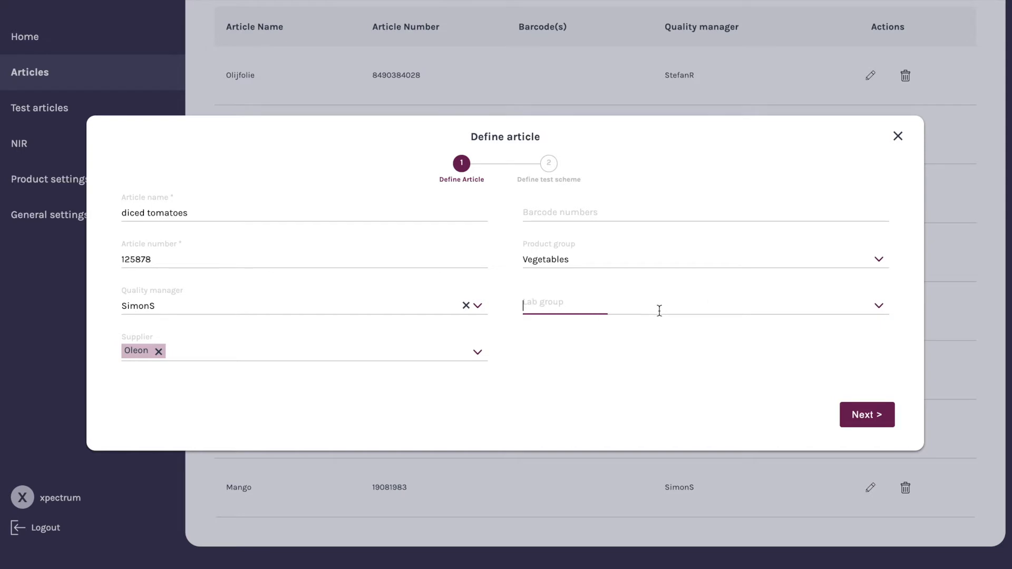
left_click(878, 309)
left_click(881, 411)
left_click(882, 415)
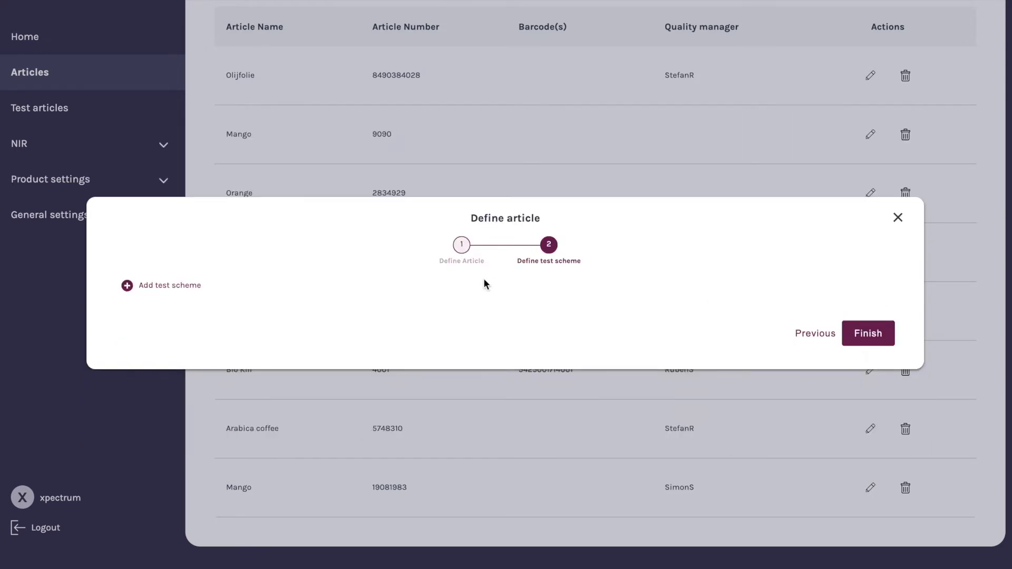
Add a test scheme named weekly reception test diced tomatoes
left_click(189, 286)
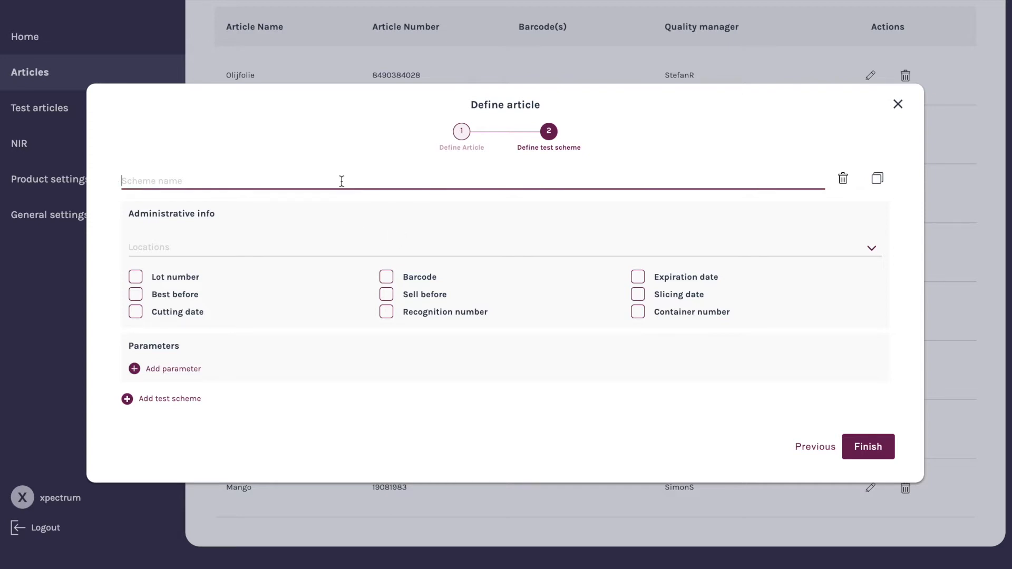
type("t")
key("BackSpace")
type("weekly reception test diced t")
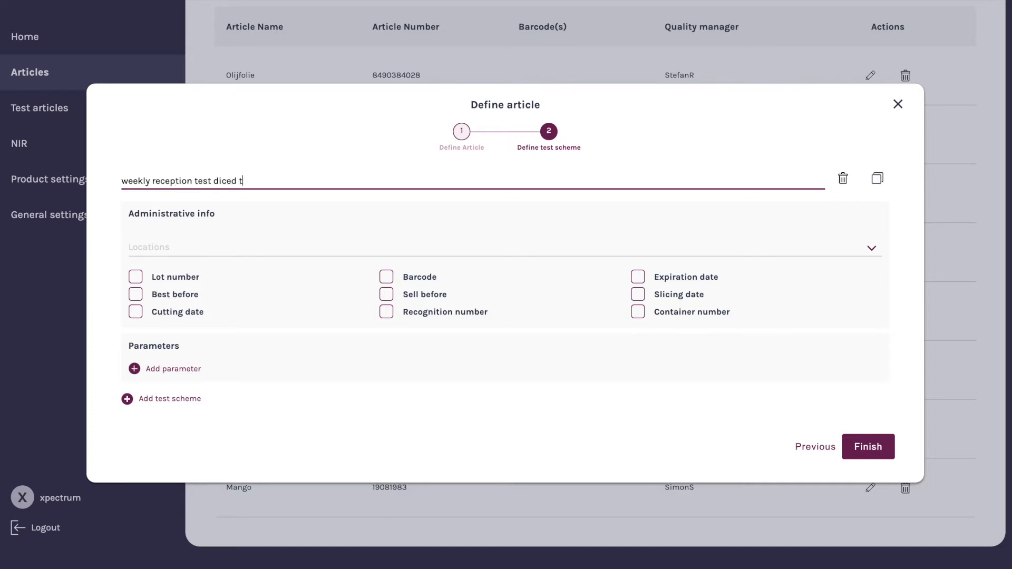
type("omatoes")
Set the scheme's location to Headquarters - testing lab (Room temperature)
left_click(695, 243)
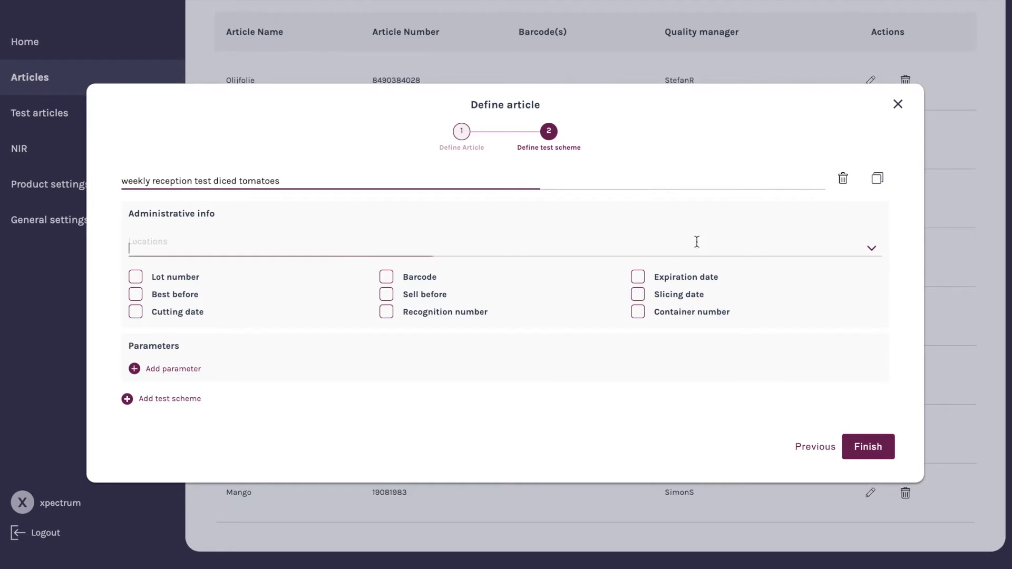
left_click(872, 248)
scroll(578, 298, "down", 2)
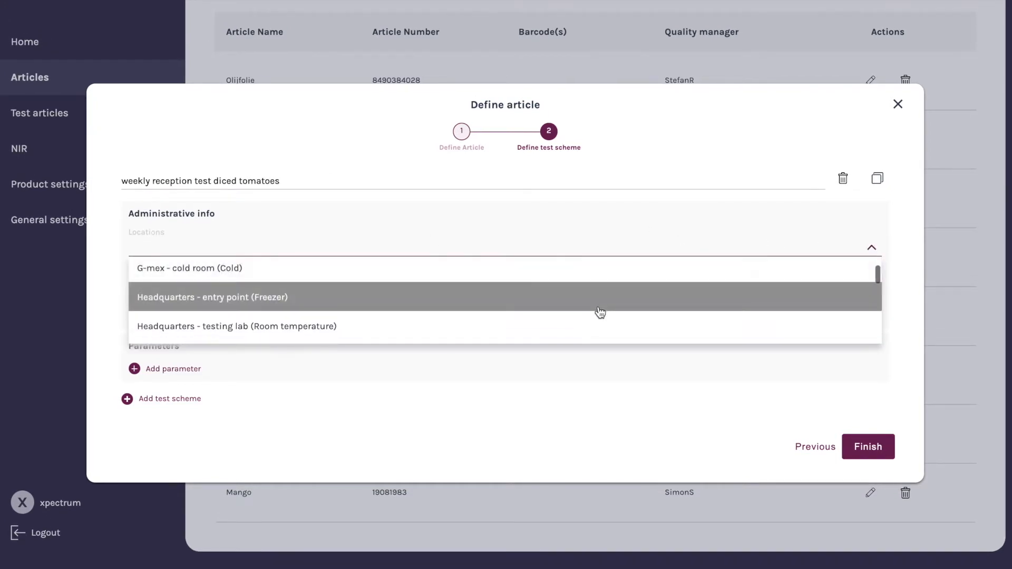
left_click(605, 328)
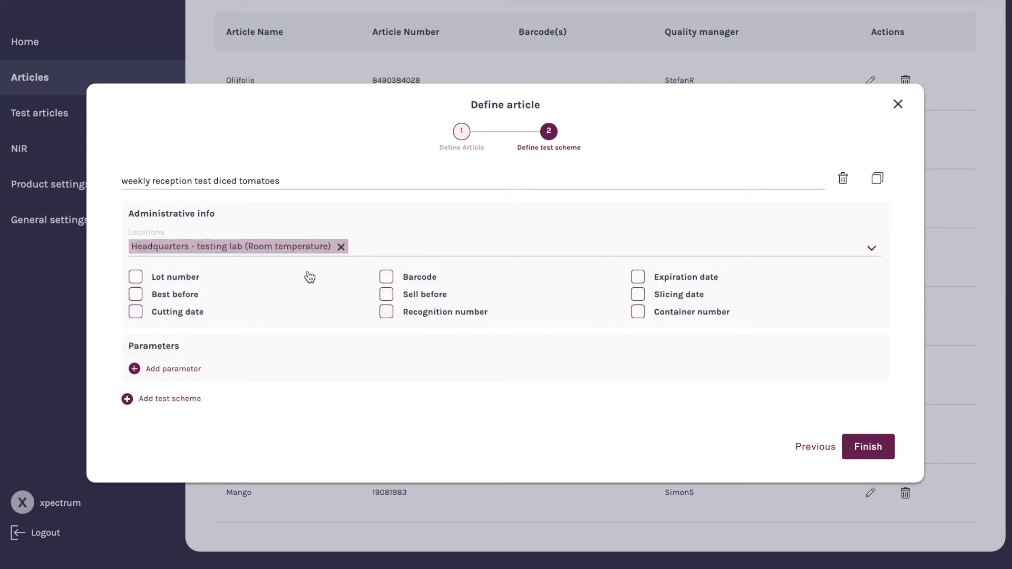
Require Lot number and Expiration date in the scheme's administrative info
scroll(269, 286, "down", 1)
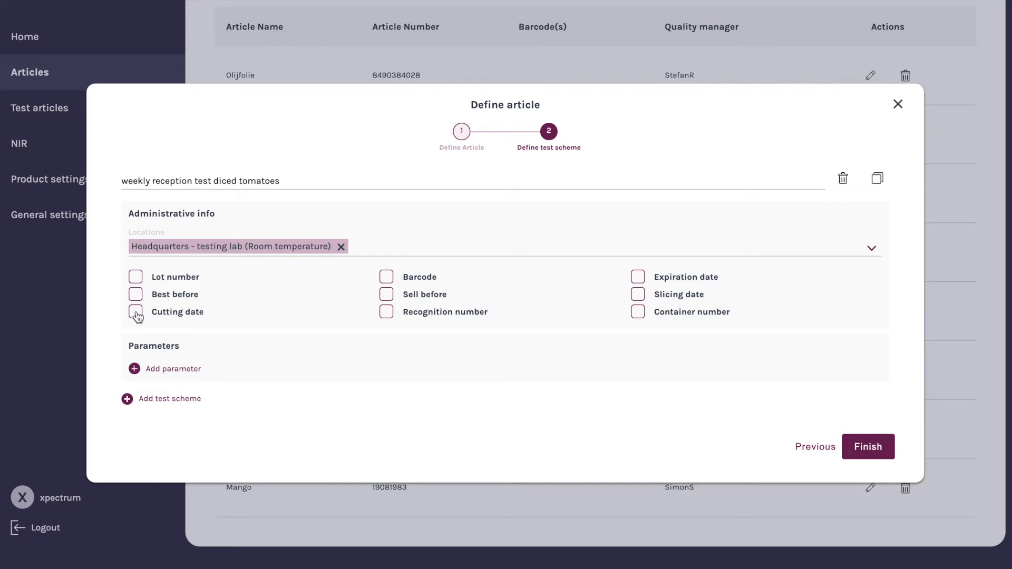
left_click(135, 277)
left_click(640, 282)
Add a parameter row to the test scheme and open its parameter list
left_click(189, 365)
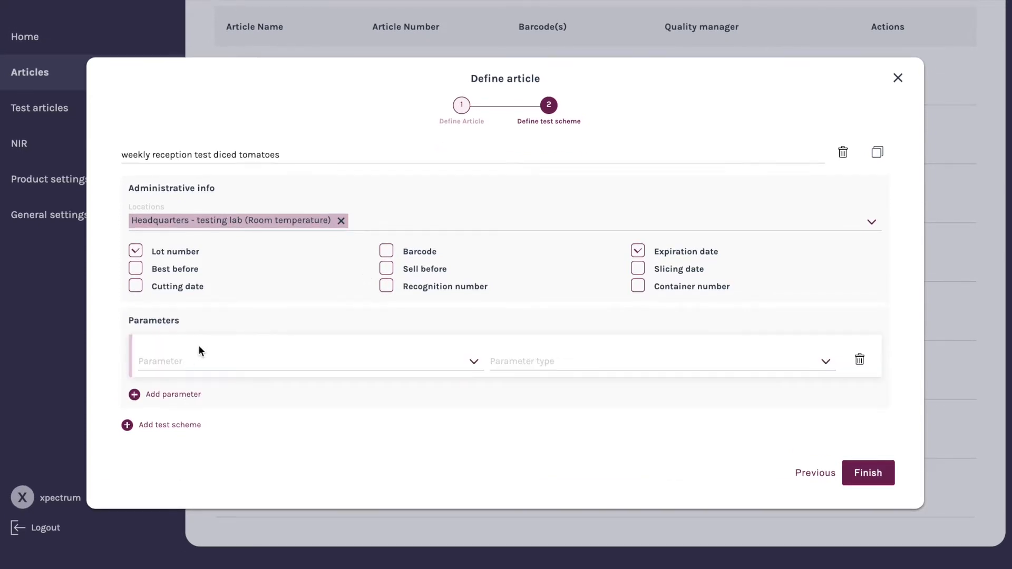
left_click(230, 365)
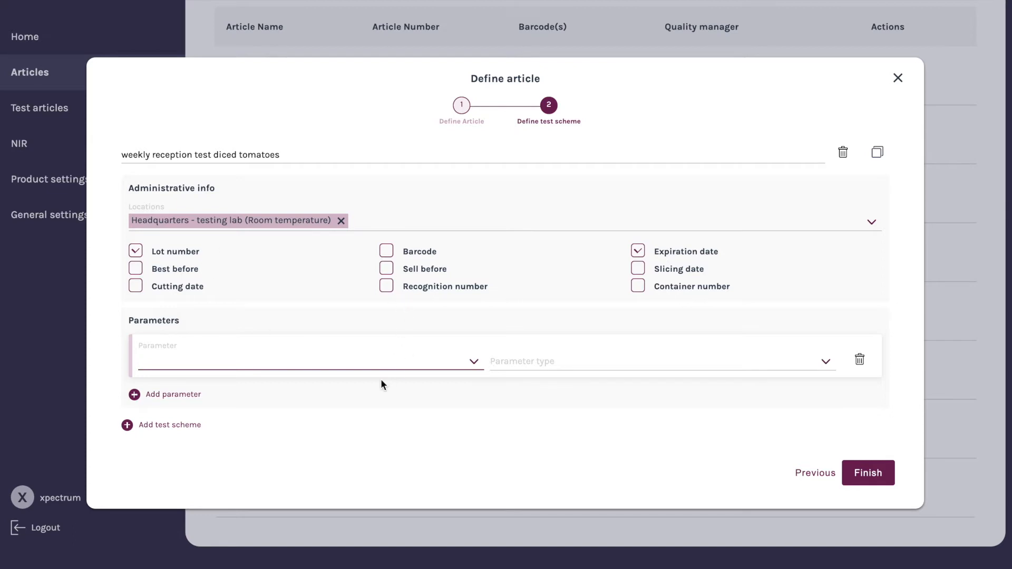
left_click(474, 362)
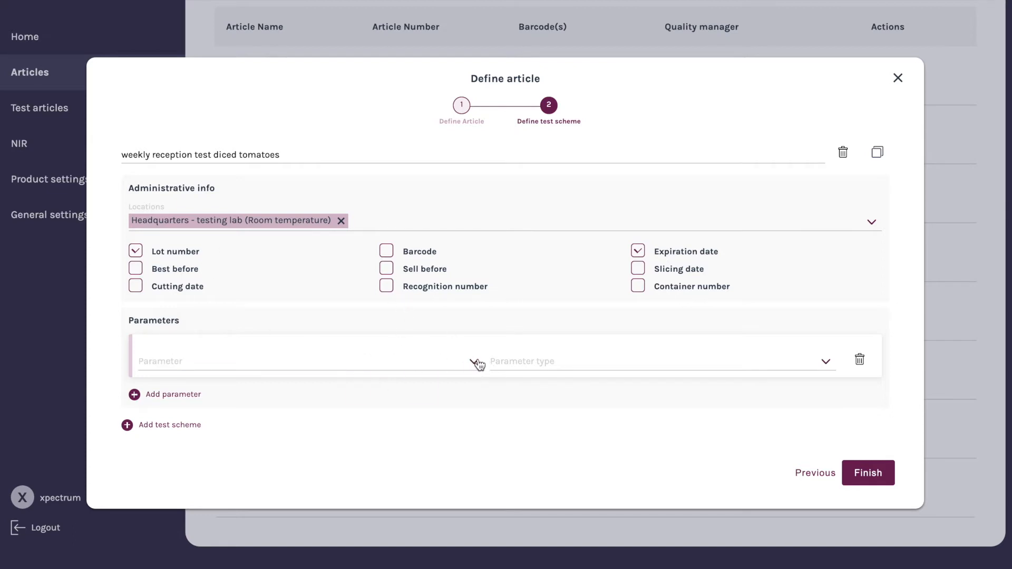
Choose WEIGHT TOTAL PACKAGE (UNOPENED) as the first parameter of the test scheme
scroll(273, 375, "down", 1)
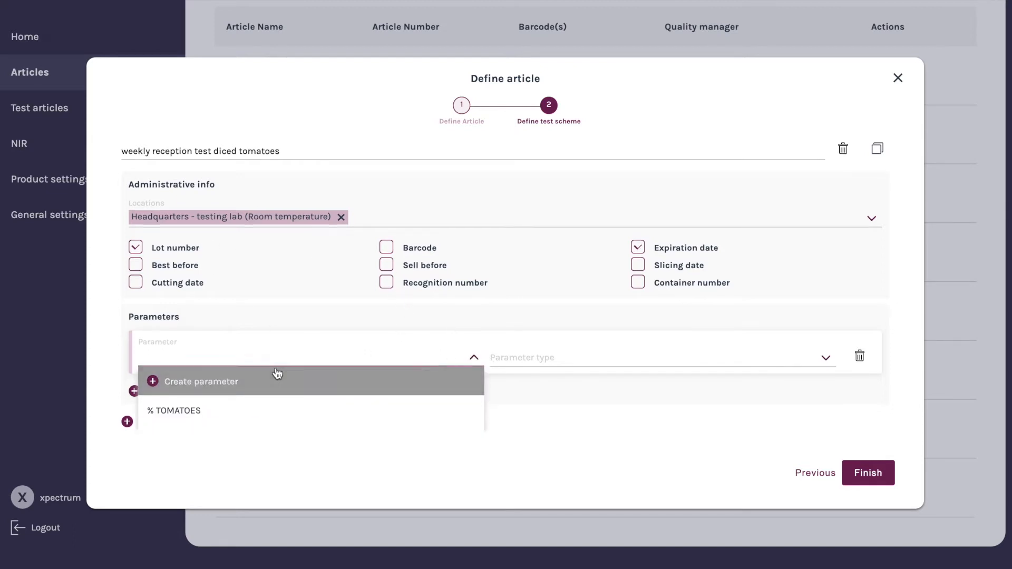
scroll(332, 383, "down", 8)
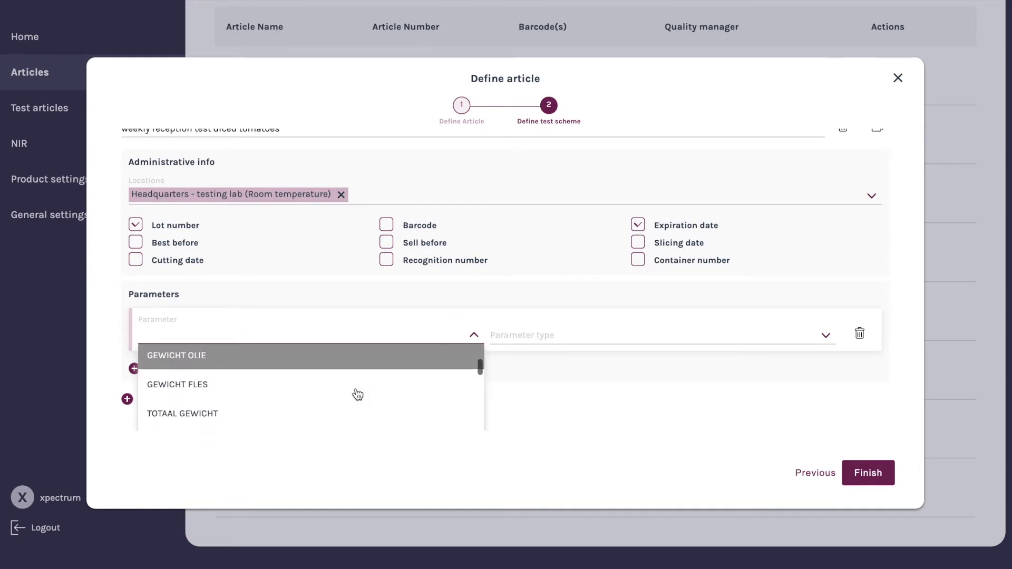
scroll(369, 398, "down", 8)
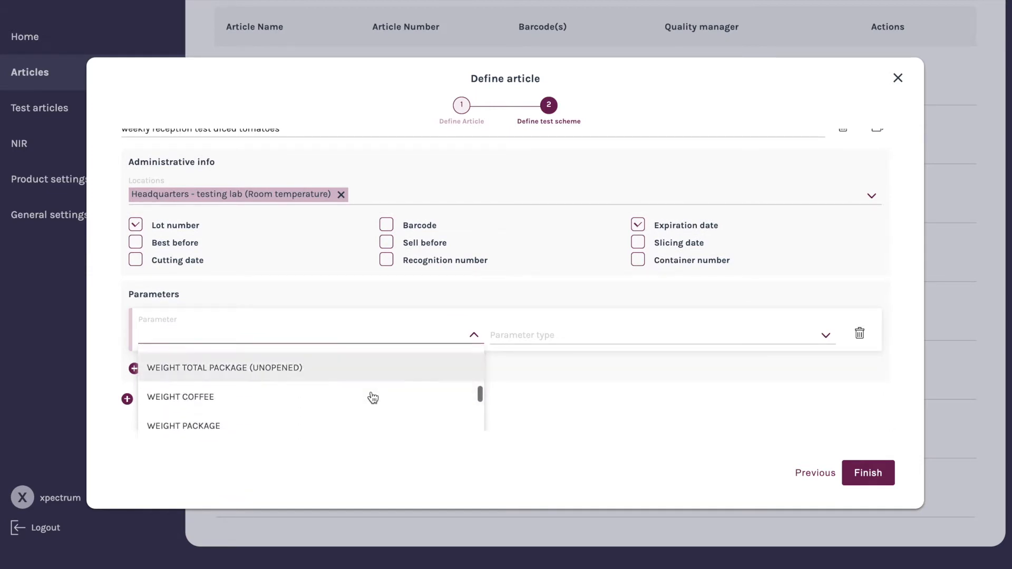
scroll(372, 397, "up", 15)
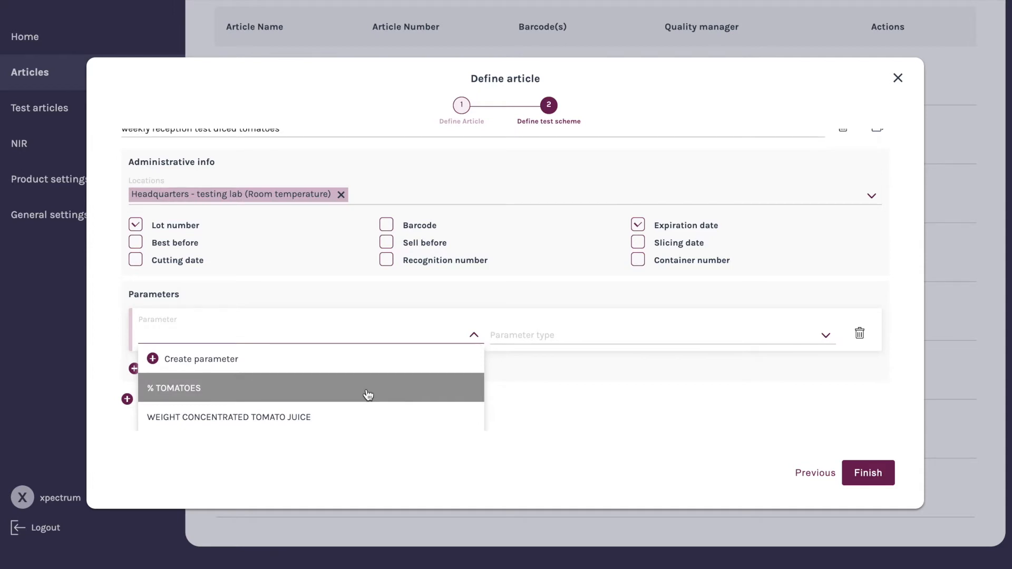
scroll(363, 394, "down", 3)
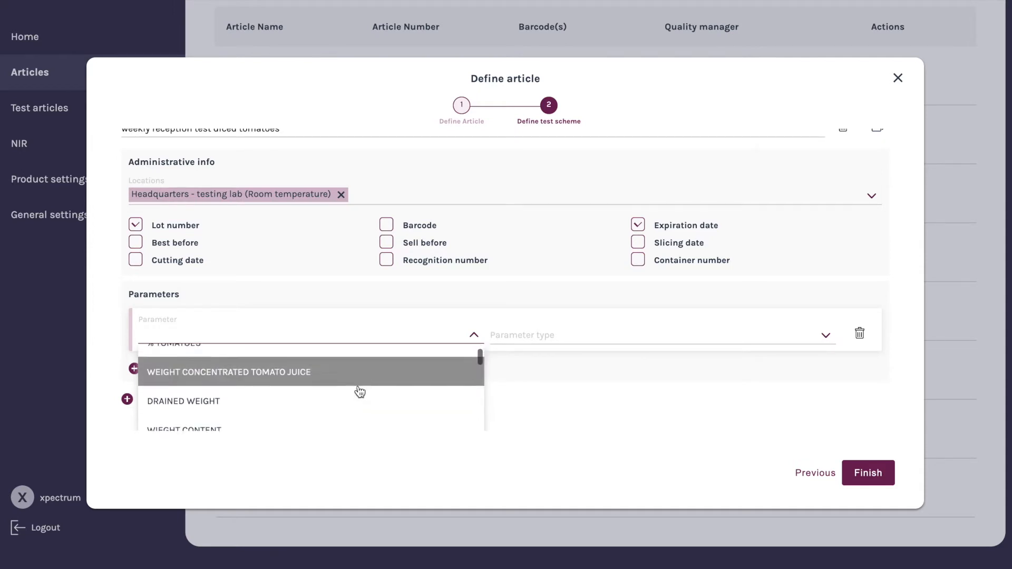
scroll(360, 396, "down", 8)
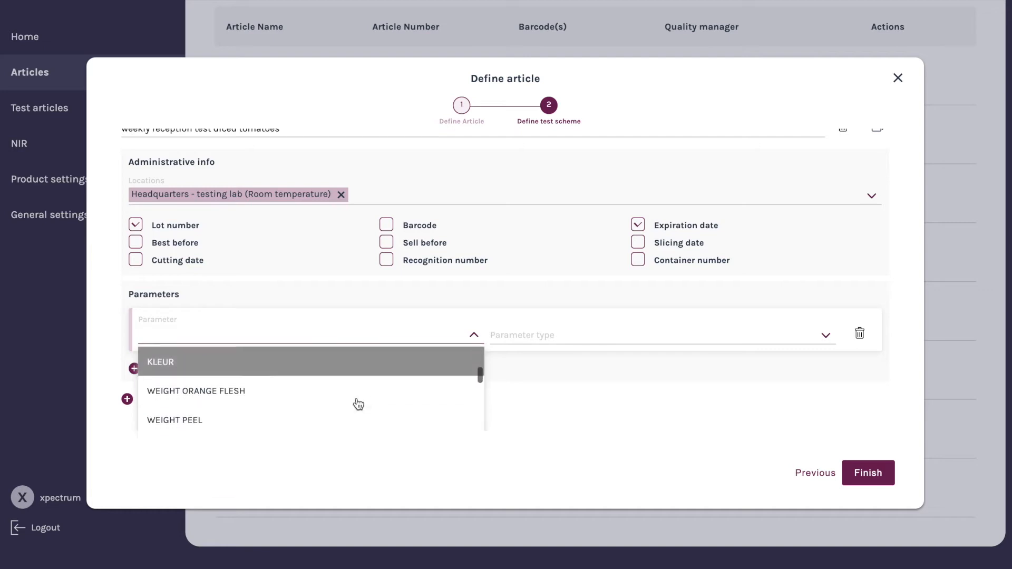
scroll(359, 404, "down", 5)
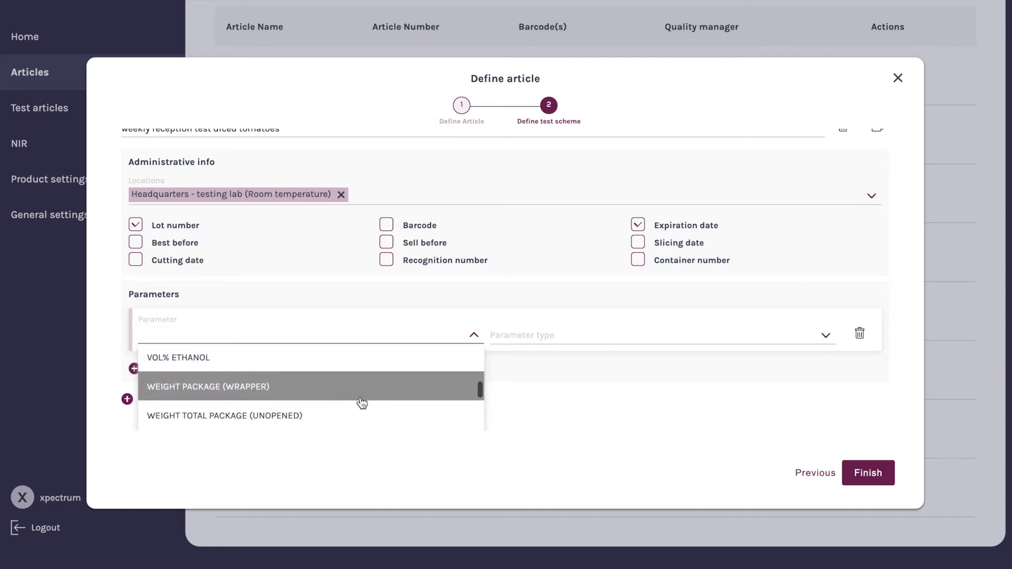
scroll(361, 404, "down", 3)
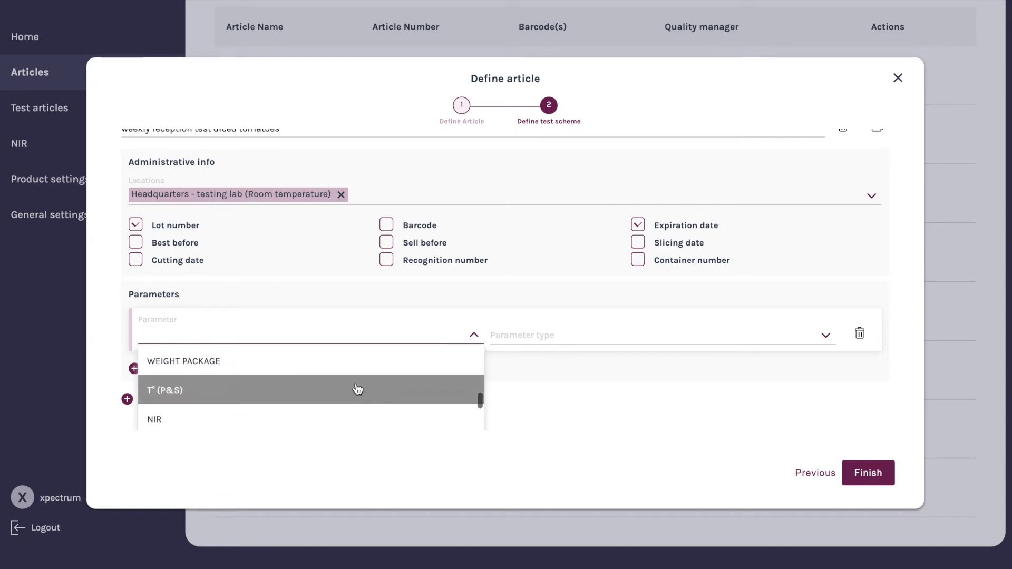
scroll(358, 389, "down", 4)
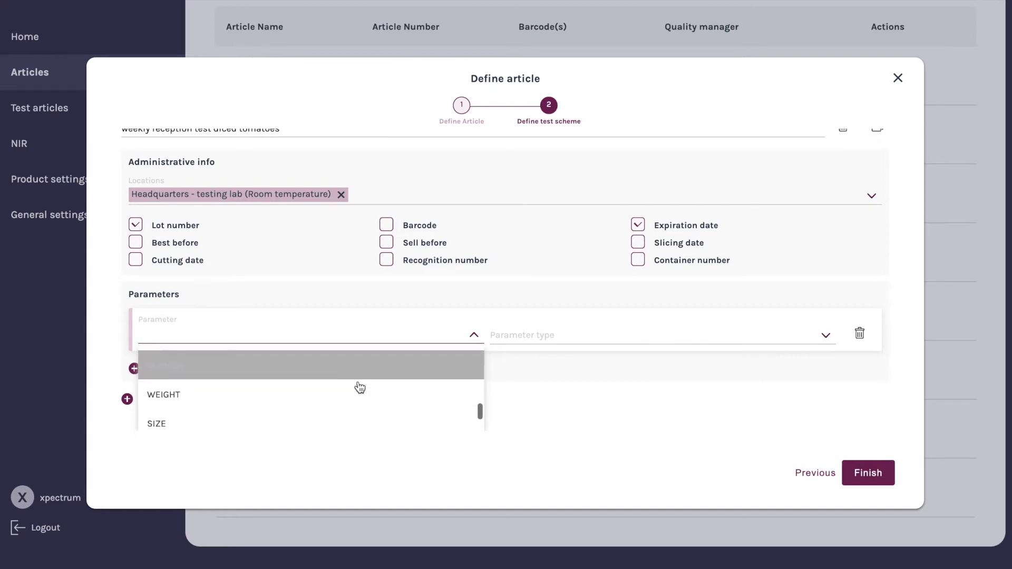
scroll(360, 387, "up", 15)
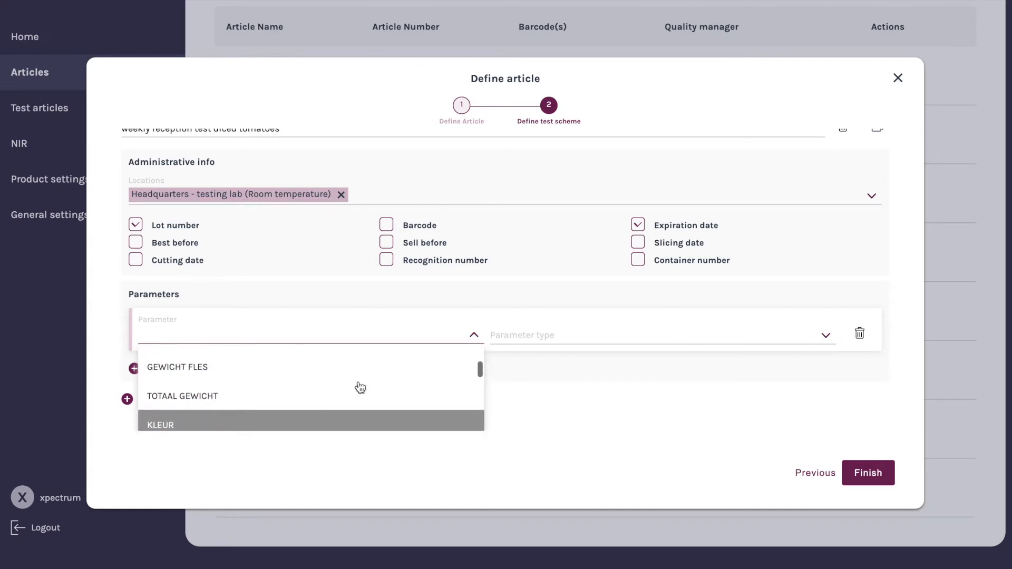
scroll(369, 390, "down", 3)
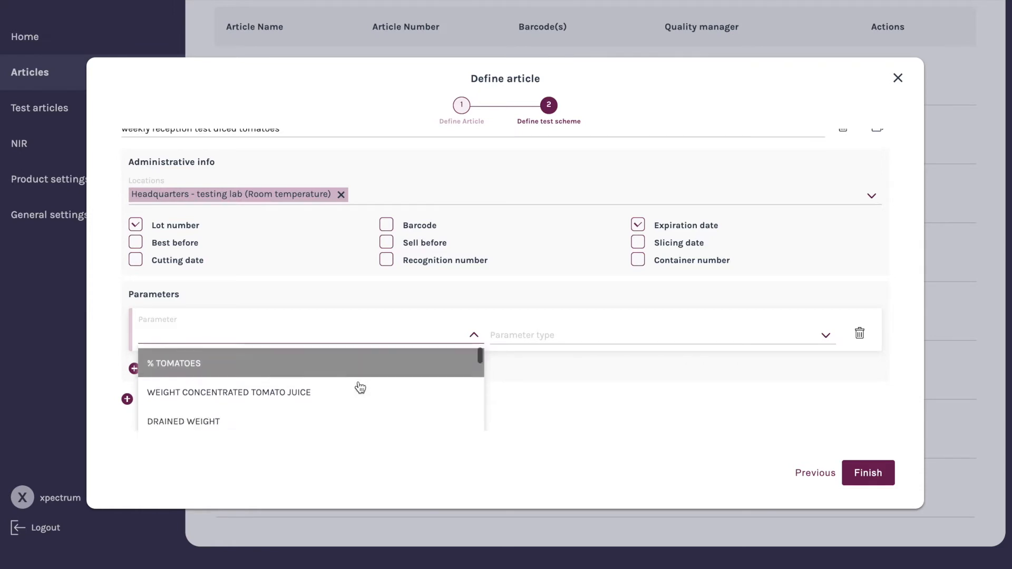
scroll(382, 390, "down", 5)
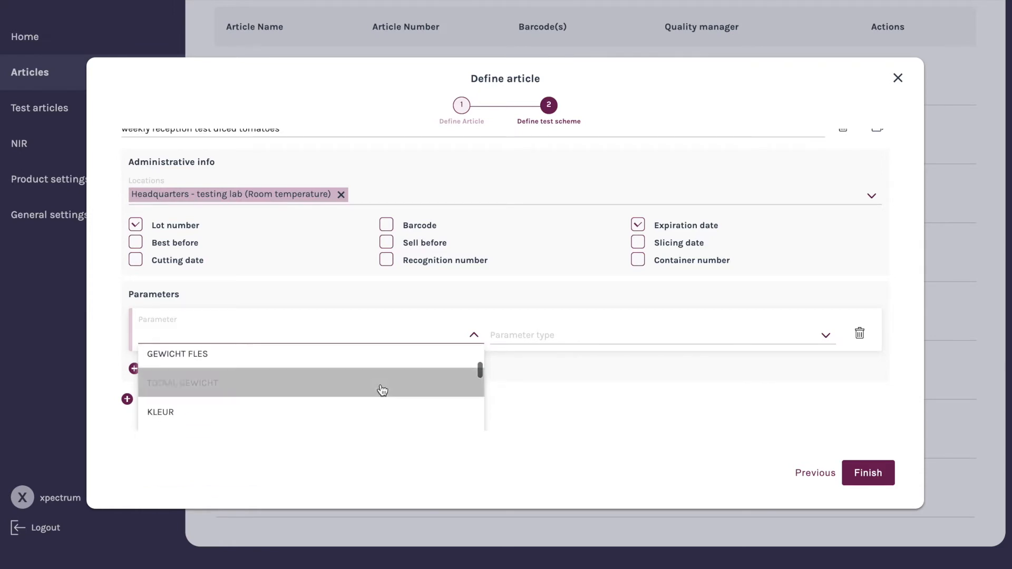
scroll(383, 388, "down", 5)
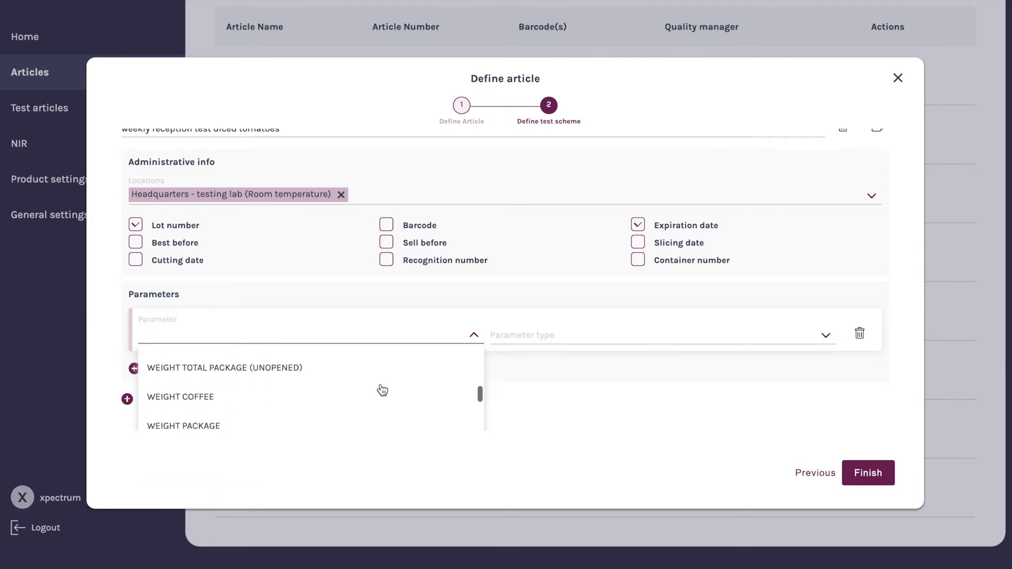
left_click(349, 390)
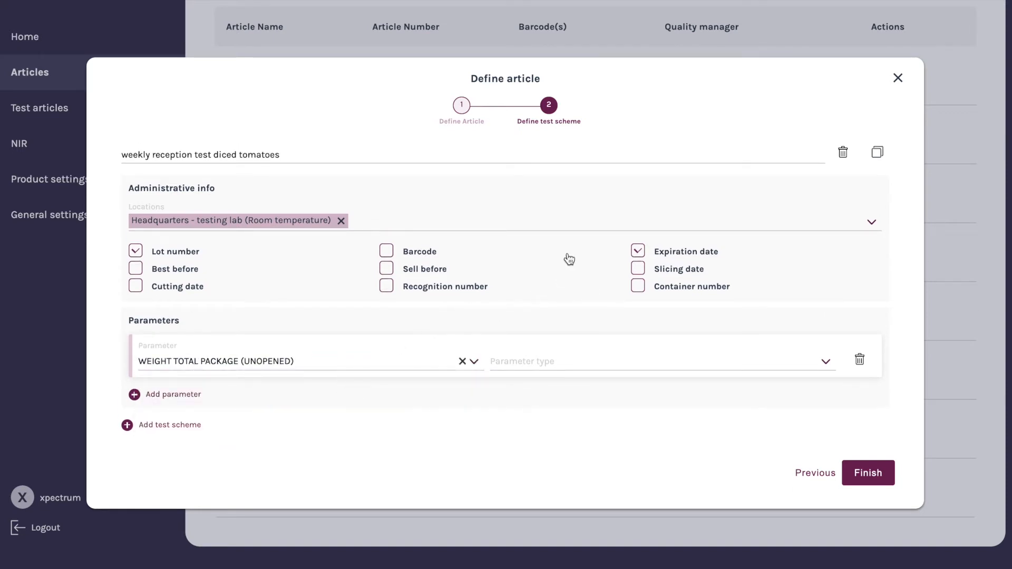
Set the first parameter's type to DEFAULT
left_click(608, 360)
left_click(825, 363)
scroll(638, 383, "down", 2)
scroll(637, 384, "up", 2)
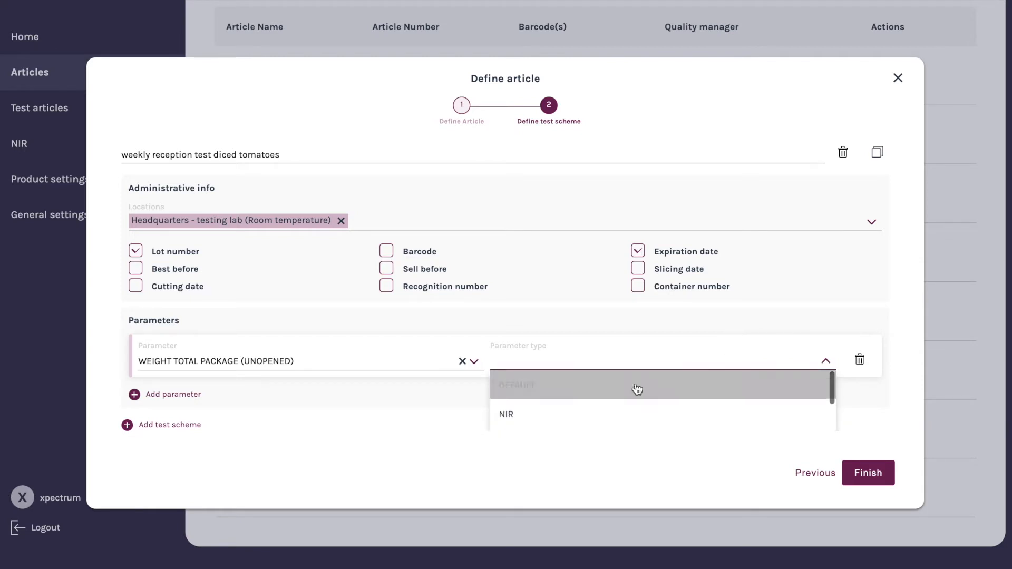
left_click(635, 391)
Give the first parameter unit gram, minimum 500, maximum 520 and target value 500
left_click(458, 349)
type("gram")
key("Tab")
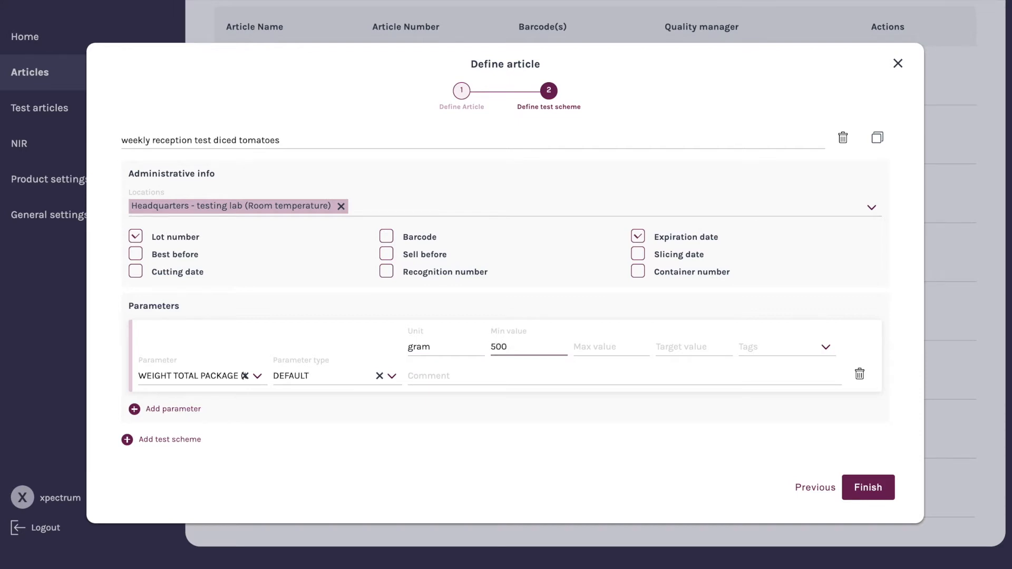
key("Tab")
type("52")
key("Tab")
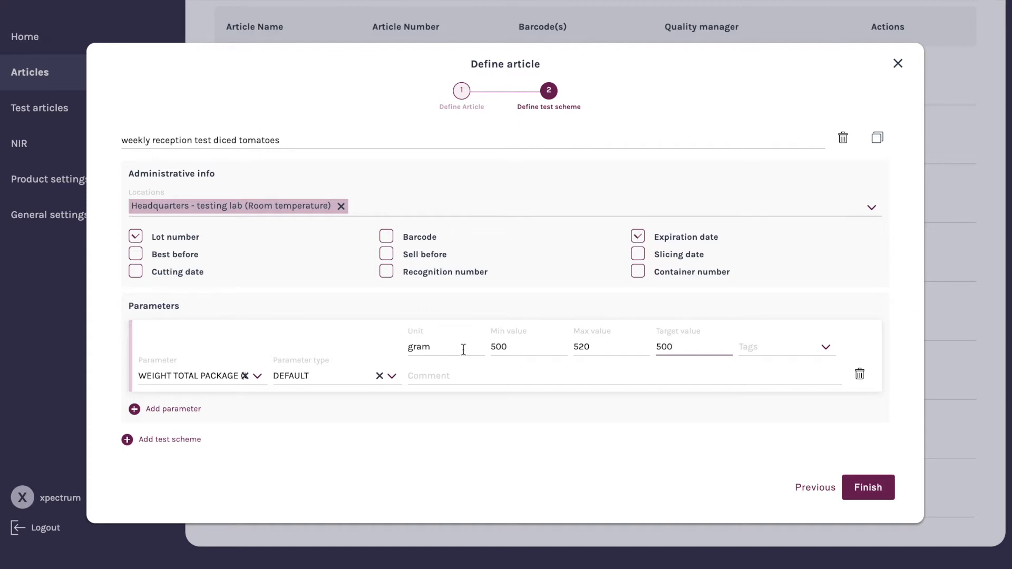
Add a second parameter row and choose WIEGHT CONTENT as its parameter
left_click(177, 411)
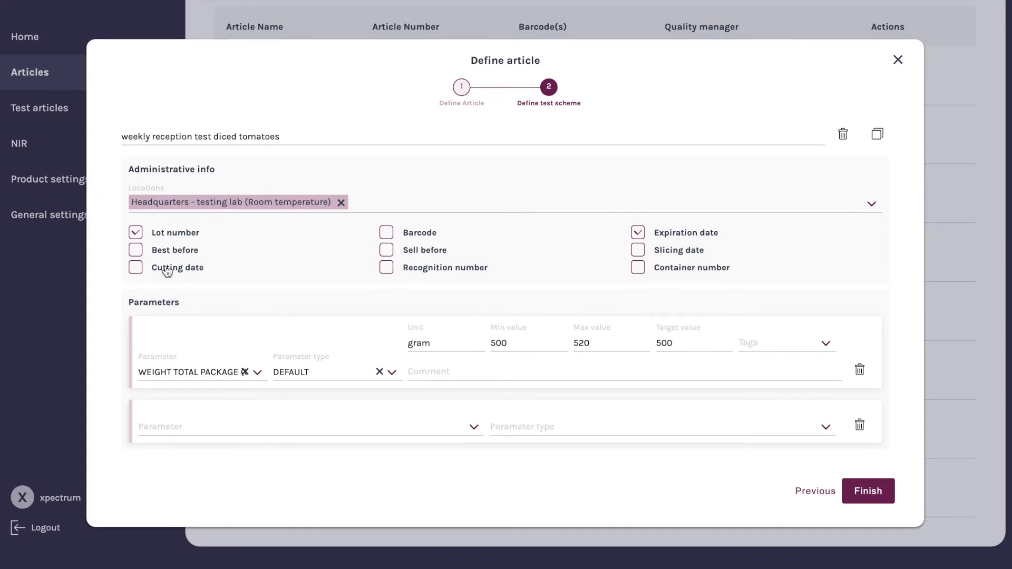
scroll(230, 428, "down", 1)
left_click(473, 381)
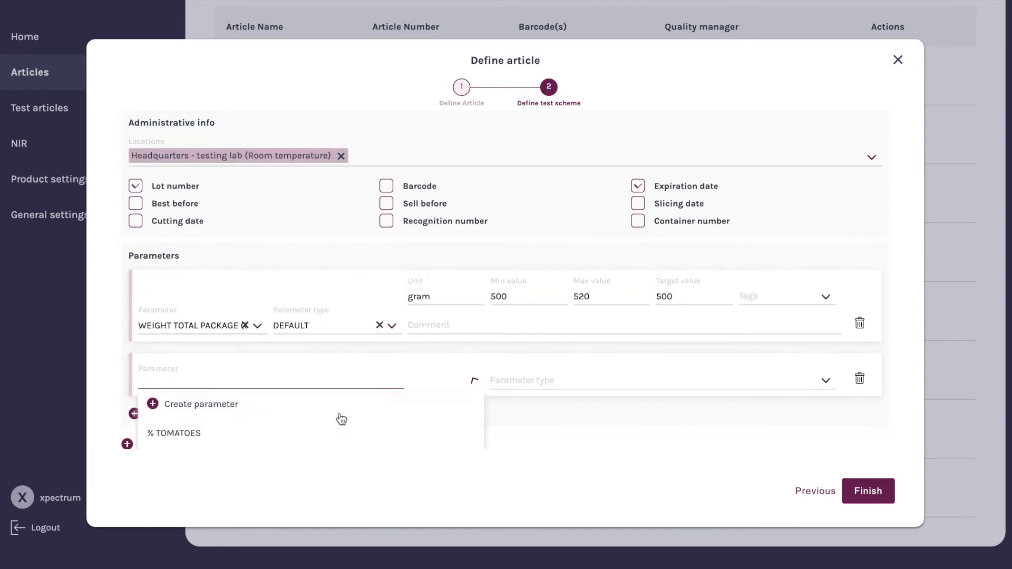
scroll(337, 418, "down", 5)
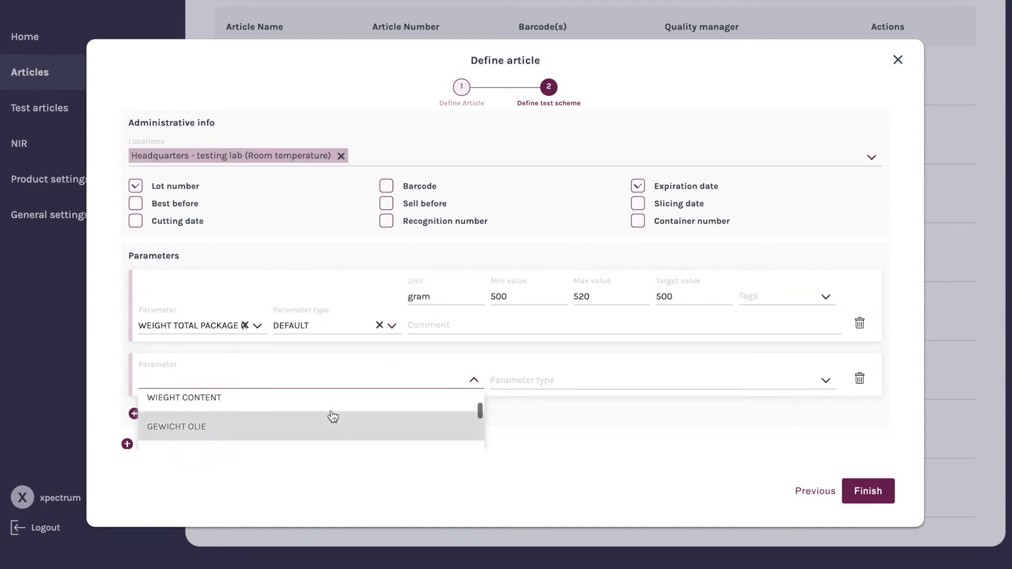
left_click(234, 404)
Set the second parameter's type to DEFAULT
left_click(606, 383)
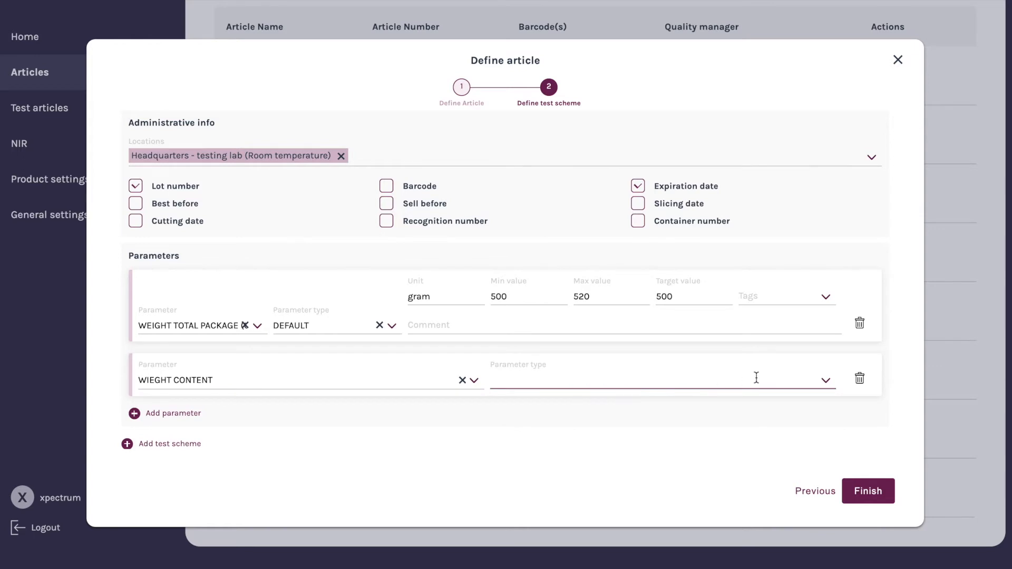
left_click(681, 408)
left_click(825, 382)
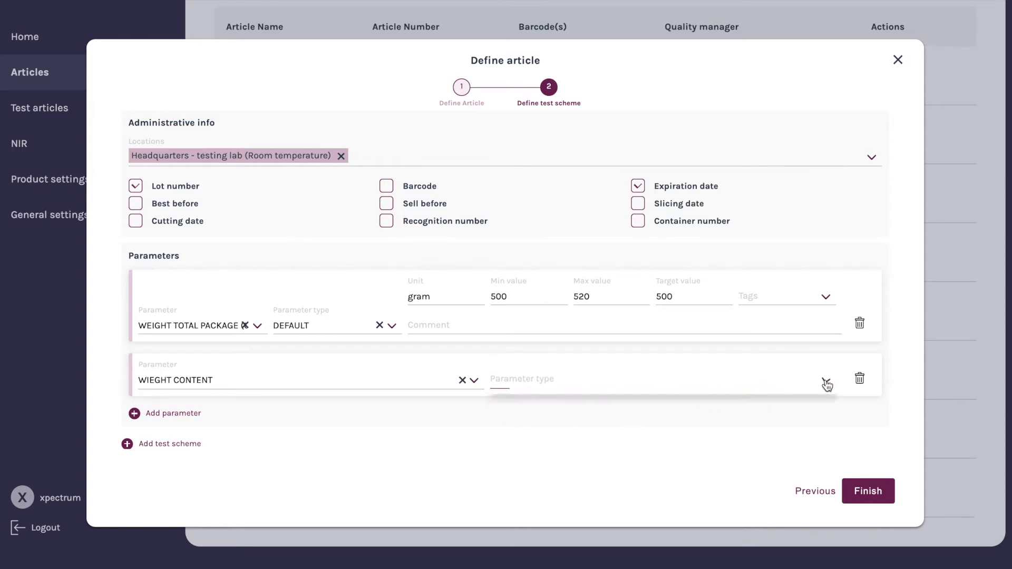
left_click(640, 409)
Give the second parameter unit gram, minimum 395, maximum 405 and target value 400
left_click(444, 386)
type("gram")
key("Tab")
type("395")
left_click(611, 380)
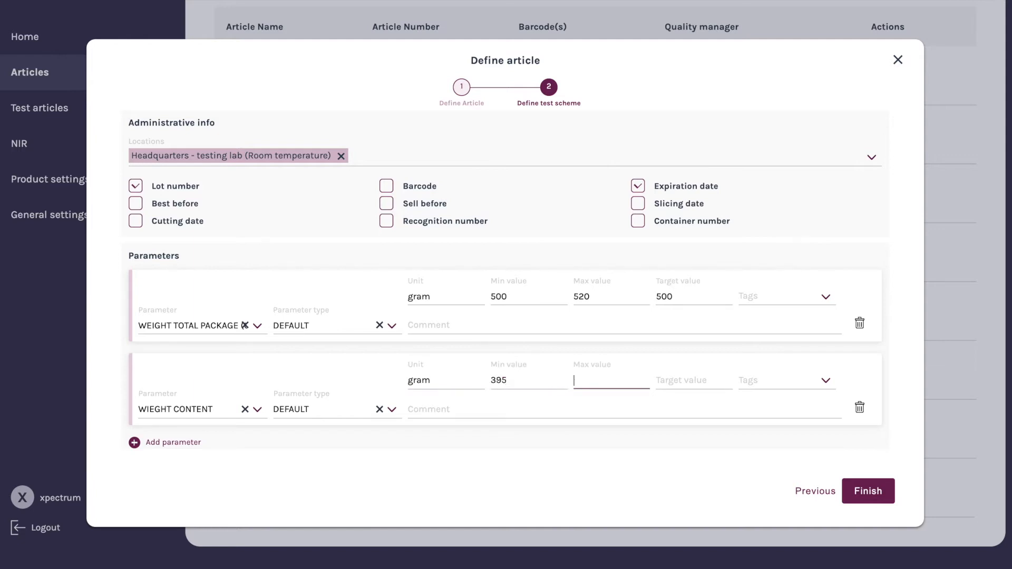
left_click(694, 380)
type("400")
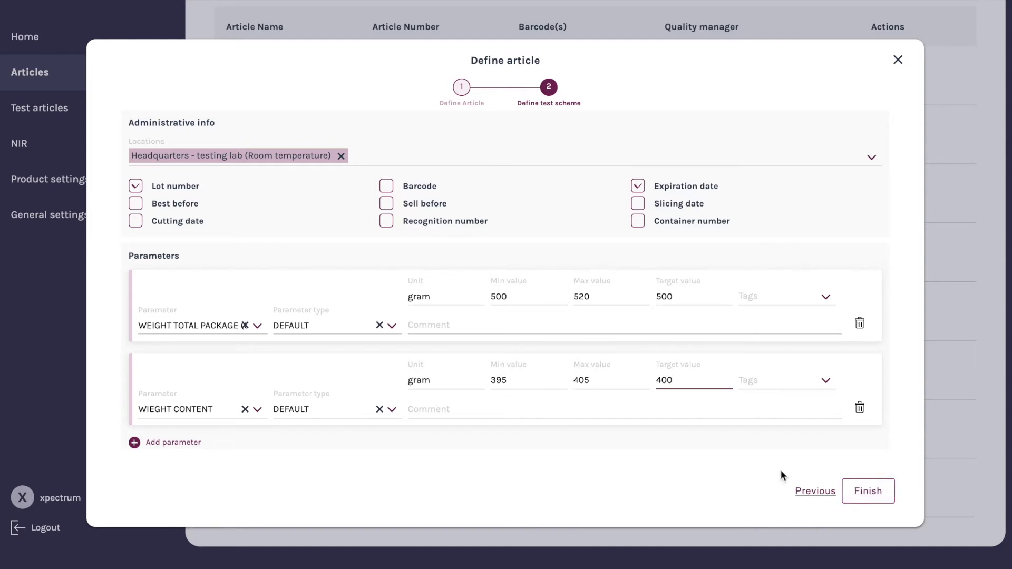
Add a third parameter row and choose DRAINED WEIGHT as its parameter
scroll(352, 378, "down", 1)
left_click(173, 413)
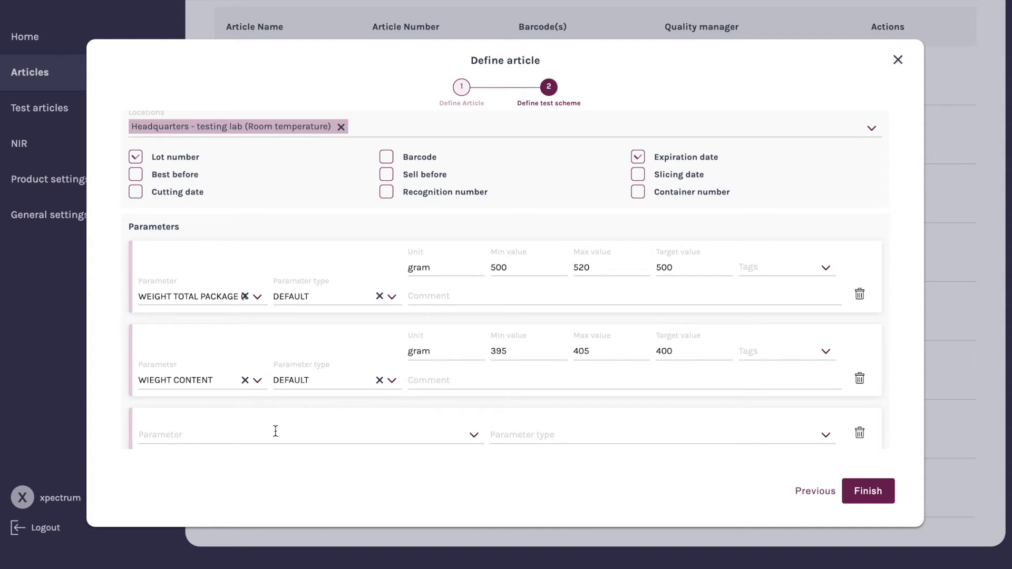
left_click(476, 440)
scroll(329, 418, "down", 1)
scroll(332, 415, "down", 1)
left_click(334, 387)
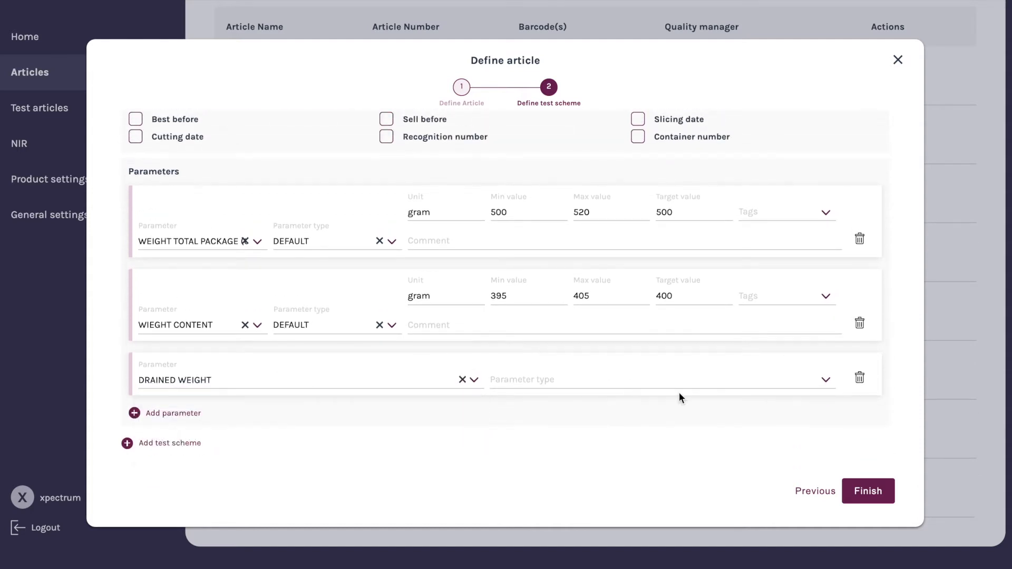
Set the third parameter's type to DEFAULT with unit tram, minimum 235, maximum 245 and target value 240
left_click(818, 379)
left_click(589, 377)
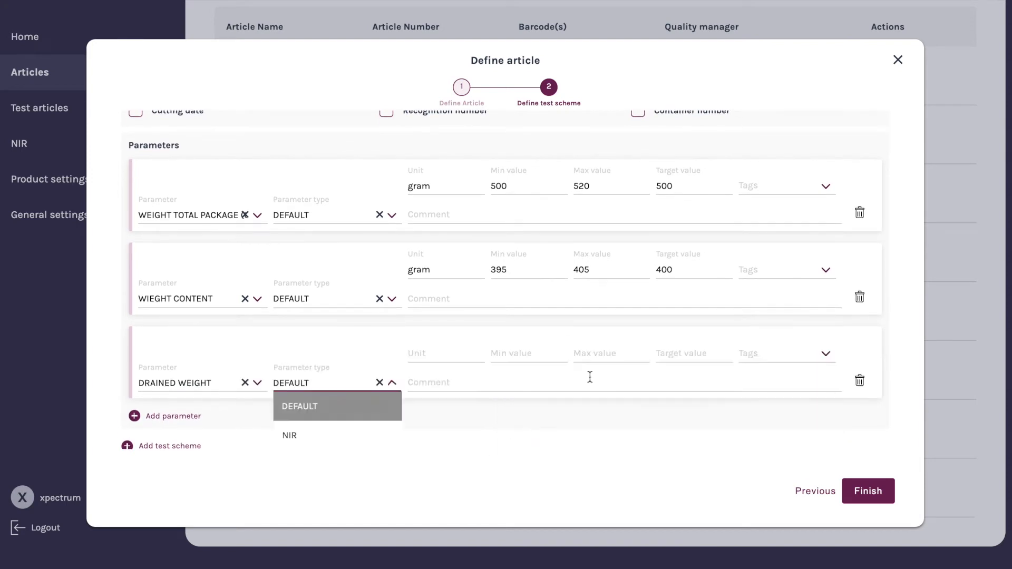
left_click(434, 353)
type("tram")
key("Tab")
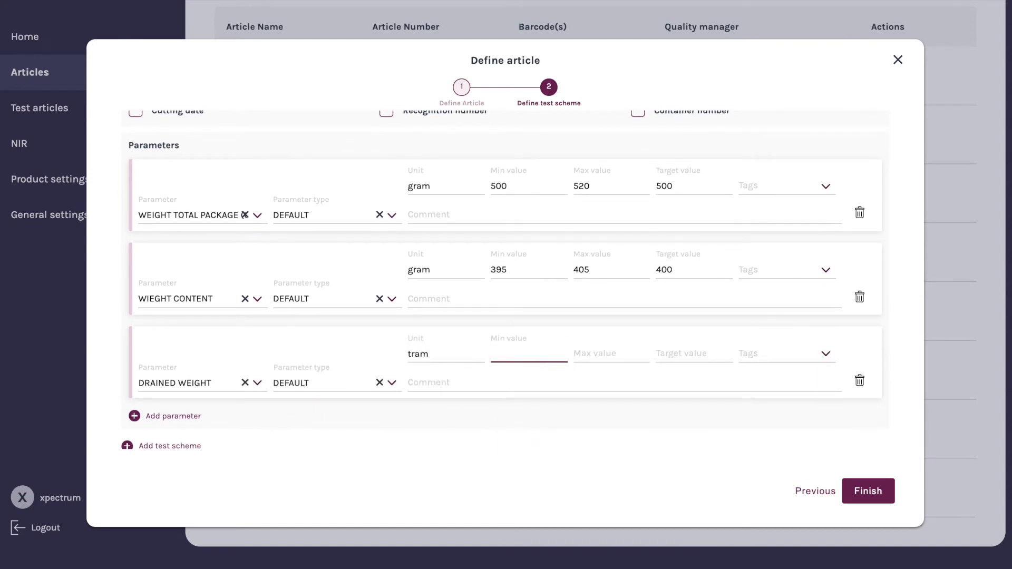
type("235")
key("Tab")
type("2")
key("Tab")
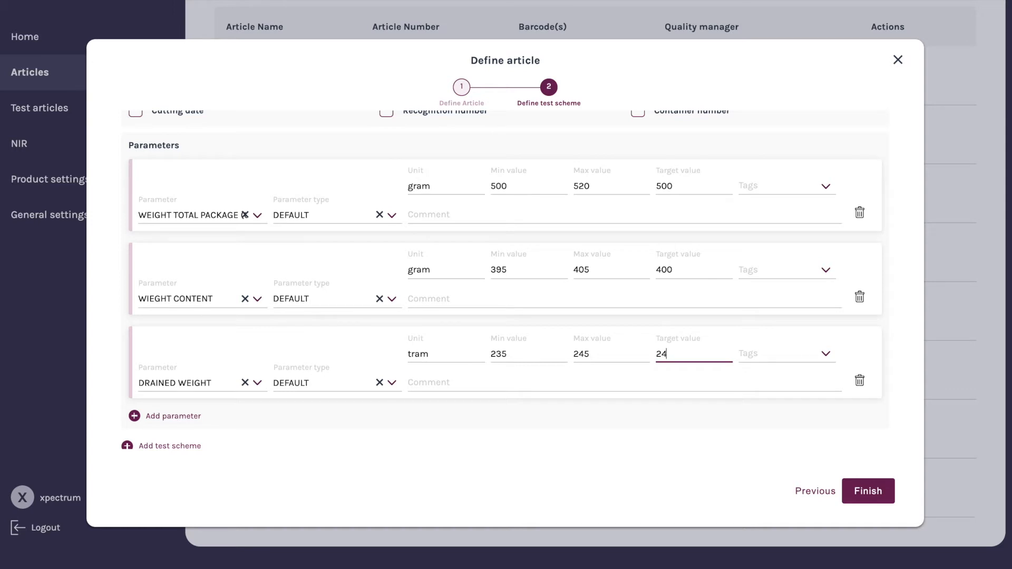
type("240")
scroll(416, 364, "down", 1)
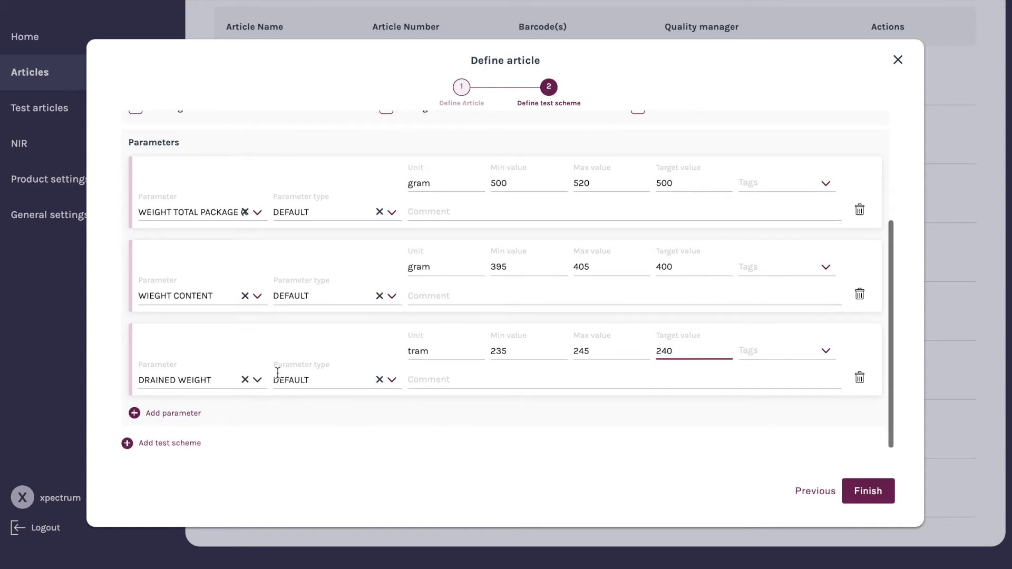
Add a fourth parameter row and choose WEIGHT CONCENTRATED TOMATO JUICE as its parameter
left_click(183, 414)
scroll(323, 413, "down", 1)
left_click(476, 379)
scroll(399, 416, "down", 3)
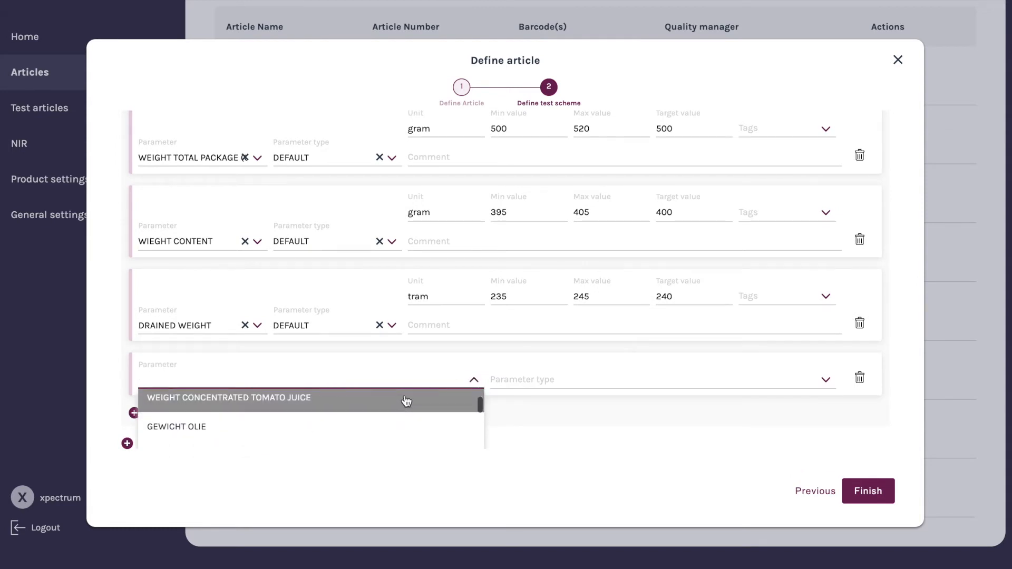
left_click(407, 399)
Set the fourth parameter's type to CALCULATED and pick WIEGHT CONTENT as the formula's first parameter
left_click(820, 381)
scroll(606, 432, "down", 1)
left_click(559, 428)
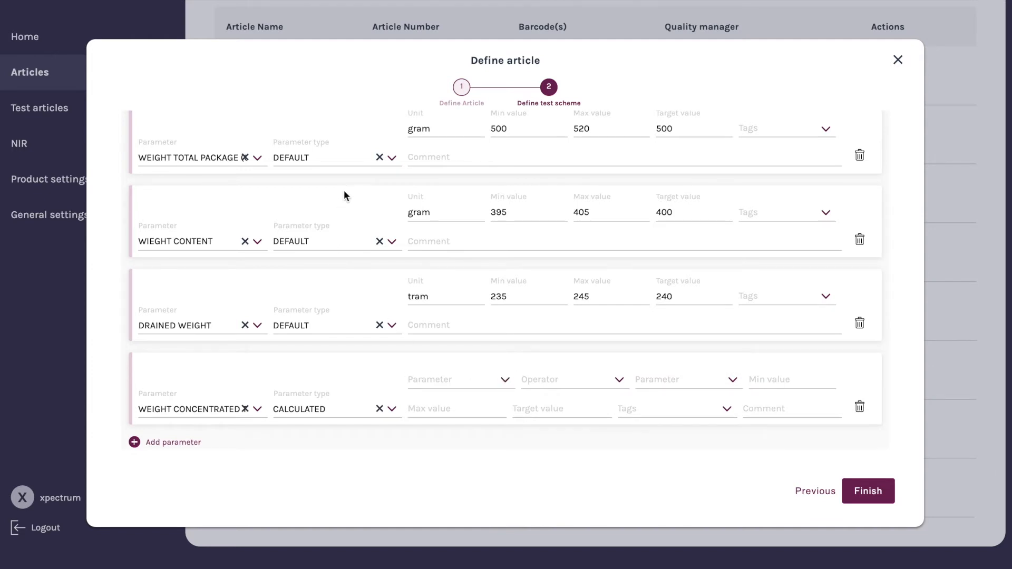
left_click(503, 380)
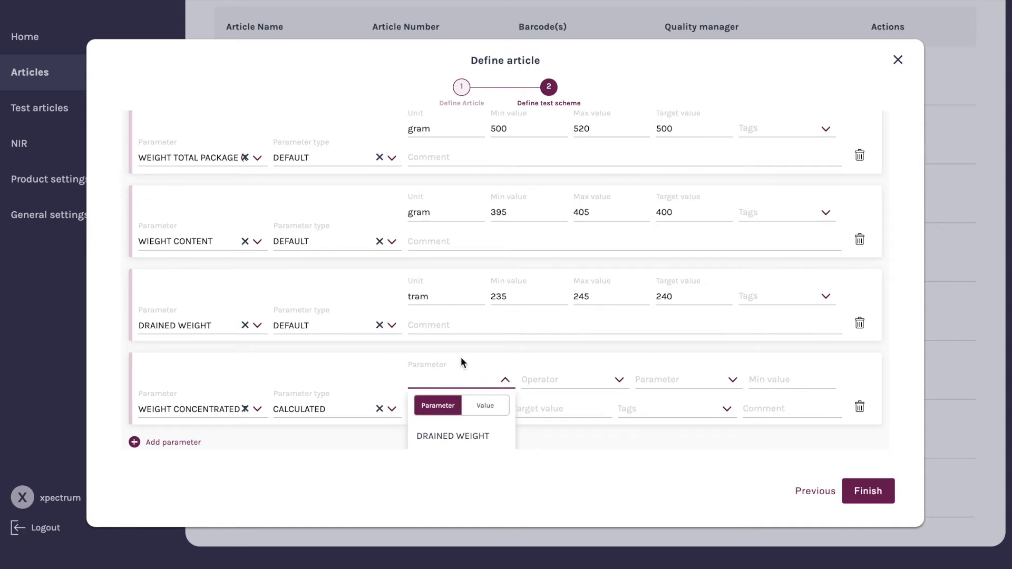
scroll(464, 358, "down", 1)
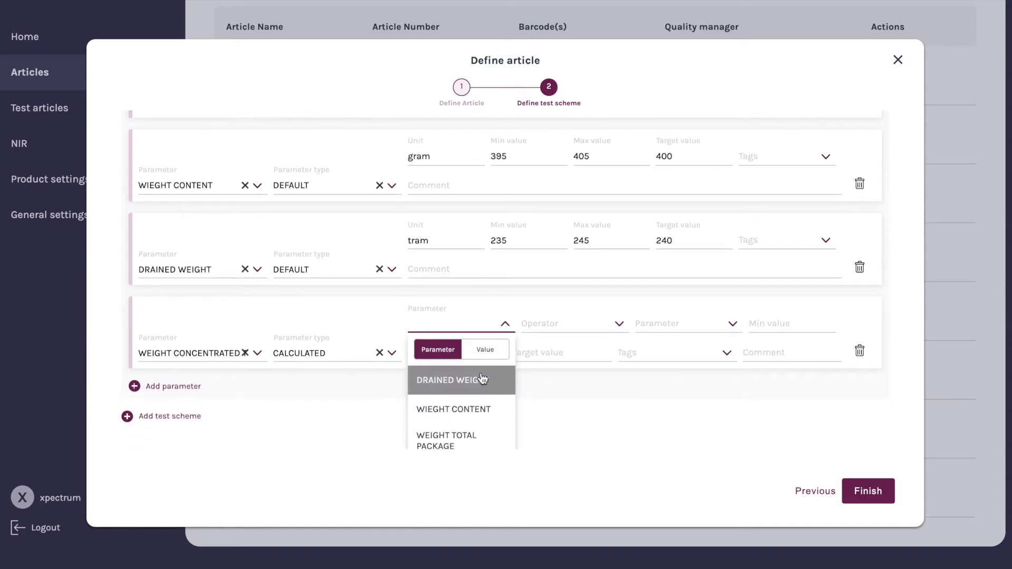
left_click(479, 410)
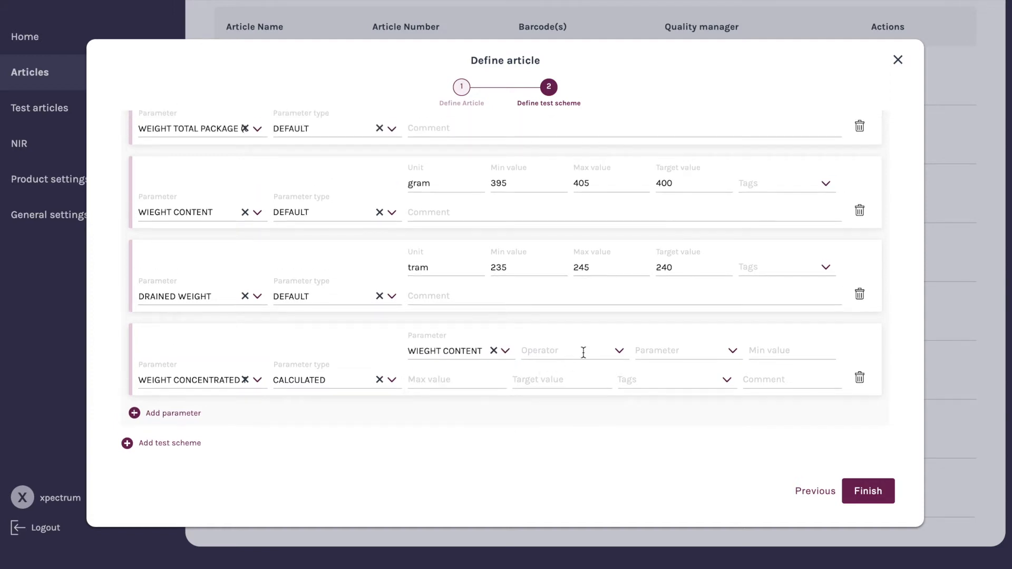
Complete the fourth parameter's formula with the - operator and DRAINED WEIGHT as the second parameter
left_click(615, 350)
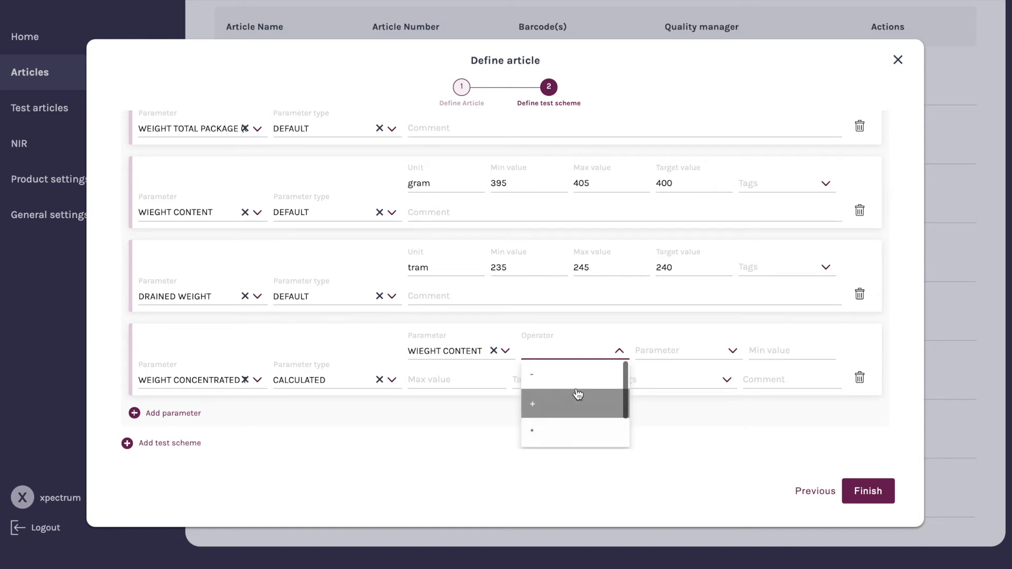
left_click(576, 380)
left_click(737, 355)
left_click(697, 413)
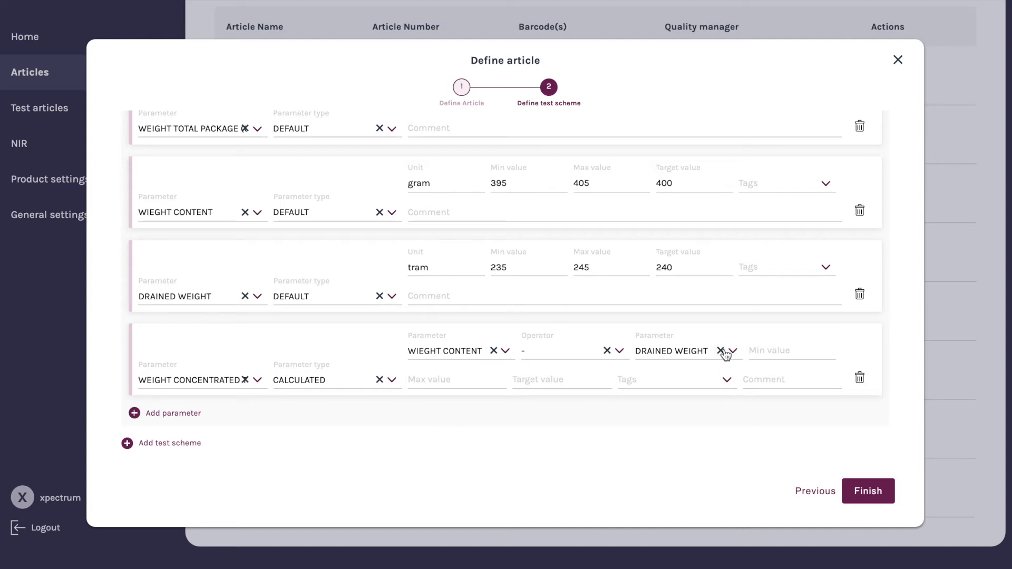
Set the fourth parameter's minimum to 155, maximum to 165 and target value to 160
left_click(794, 346)
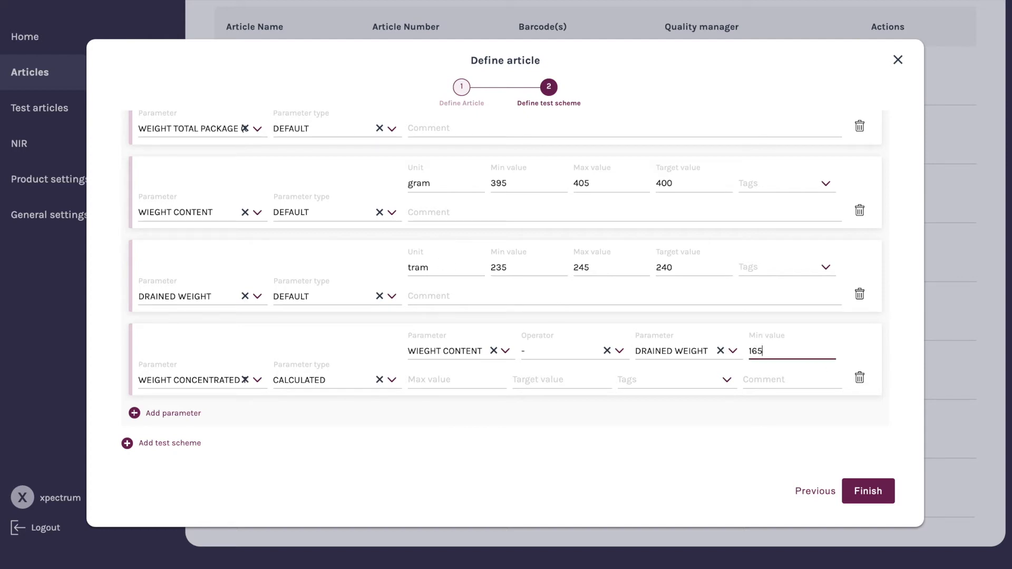
left_click(478, 380)
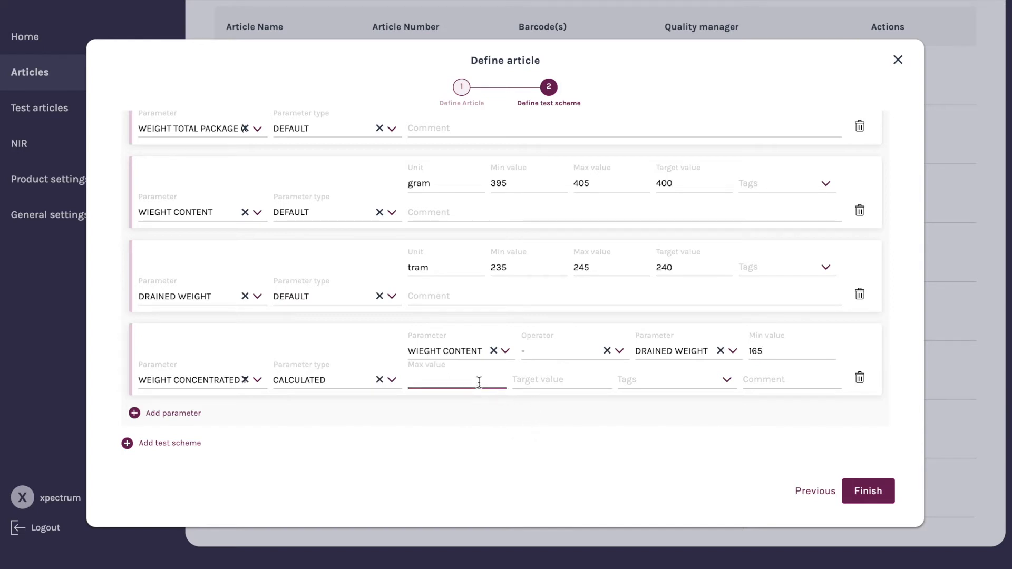
left_click(765, 349)
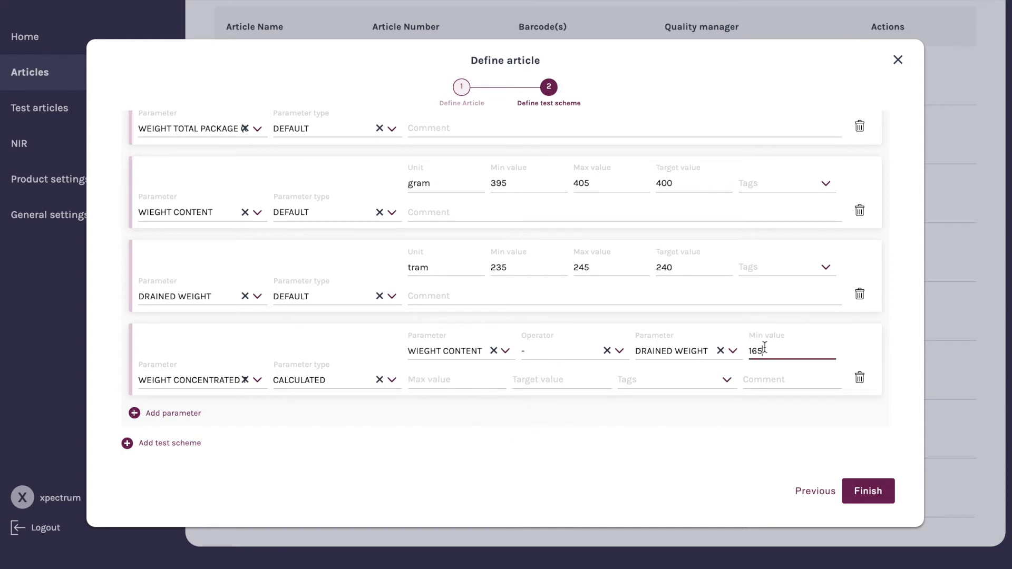
type("55")
left_click(437, 380)
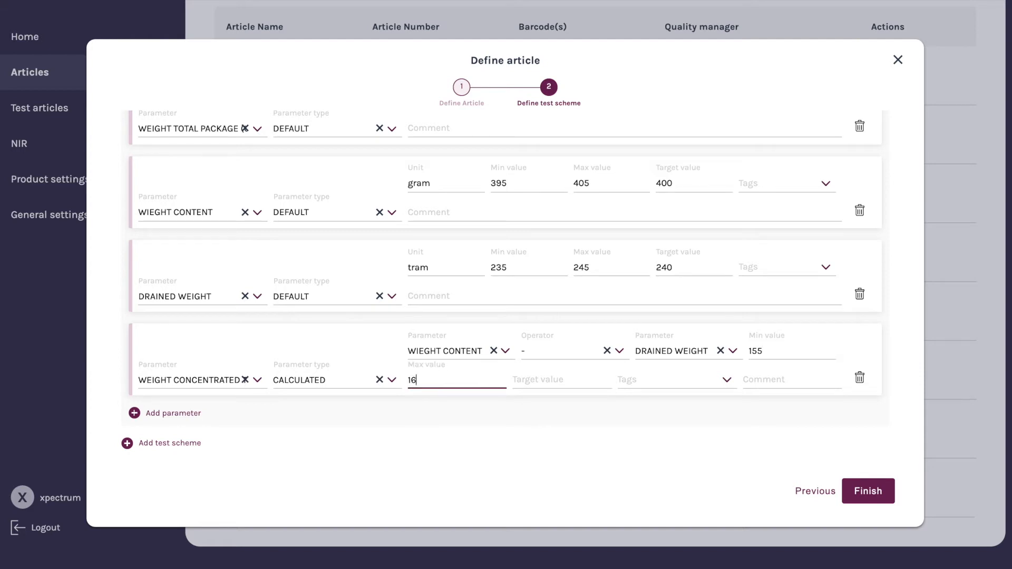
left_click(562, 380)
type("160")
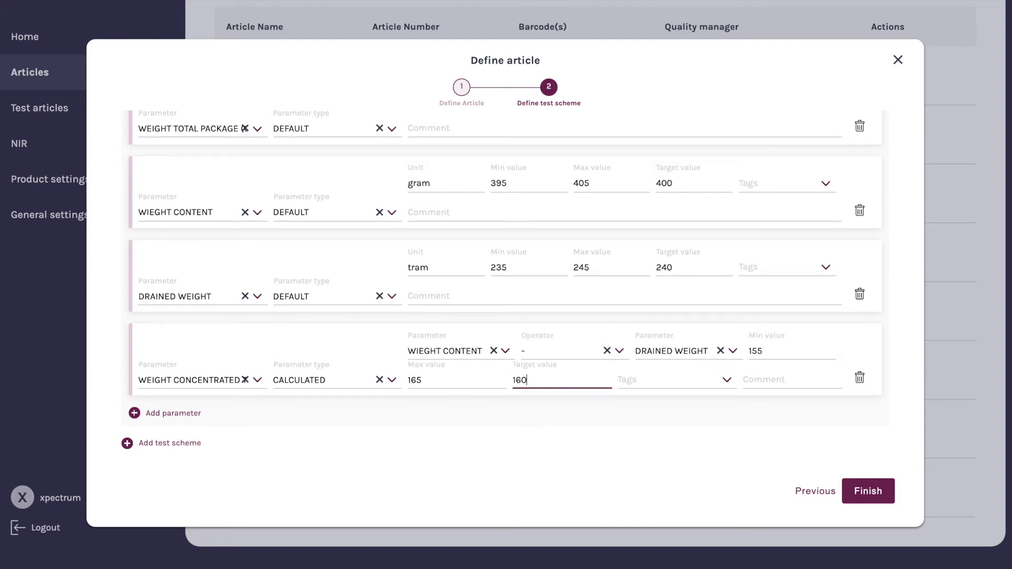
Add a fifth parameter row and choose COLOUR as its parameter
left_click(135, 413)
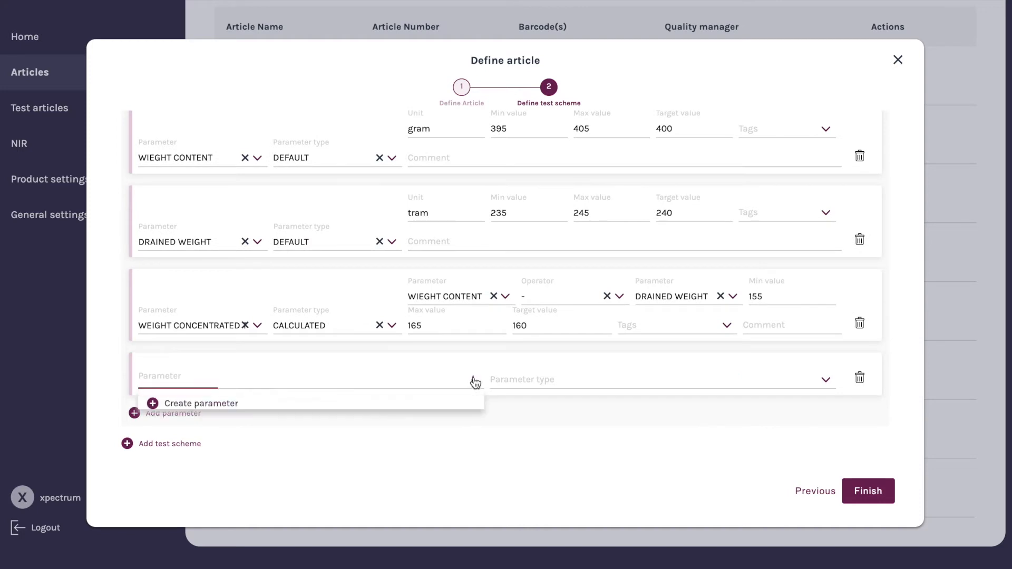
left_click(474, 382)
scroll(377, 399, "down", 3)
scroll(384, 400, "down", 3)
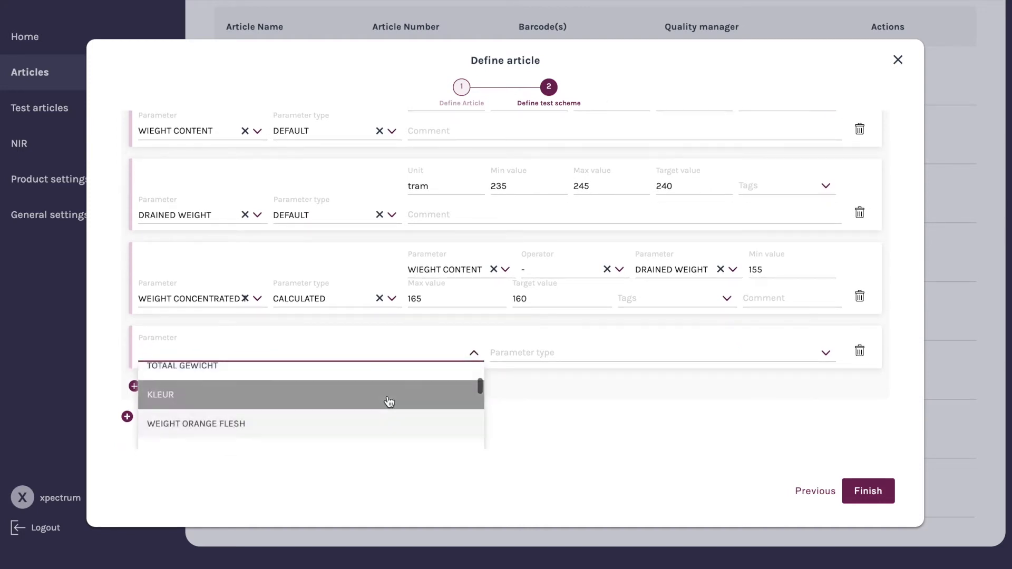
left_click(375, 399)
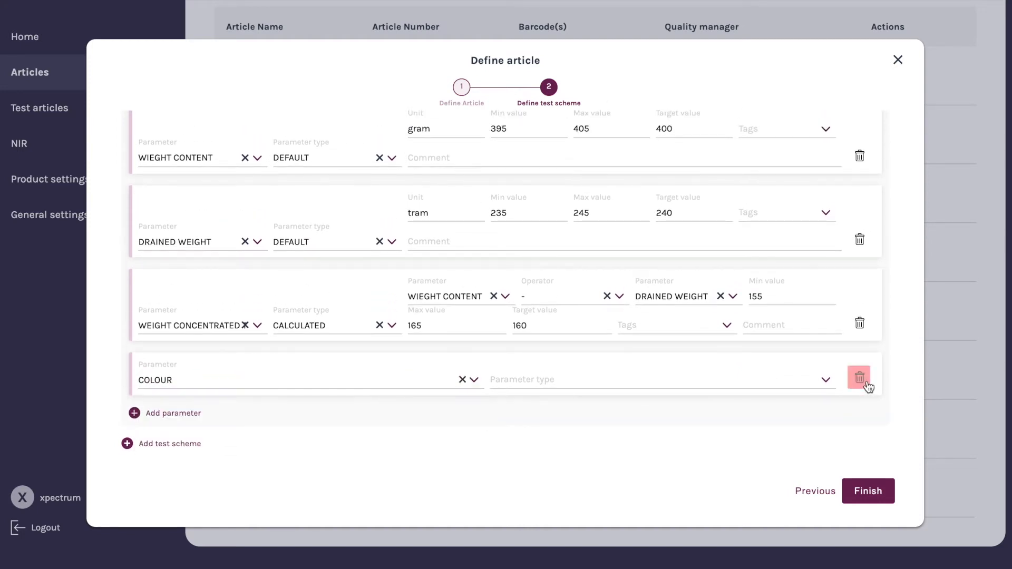
Set the COLOUR parameter's type to OK/NOK and add the comment "it has to be deep red"
left_click(824, 381)
scroll(686, 411, "down", 2)
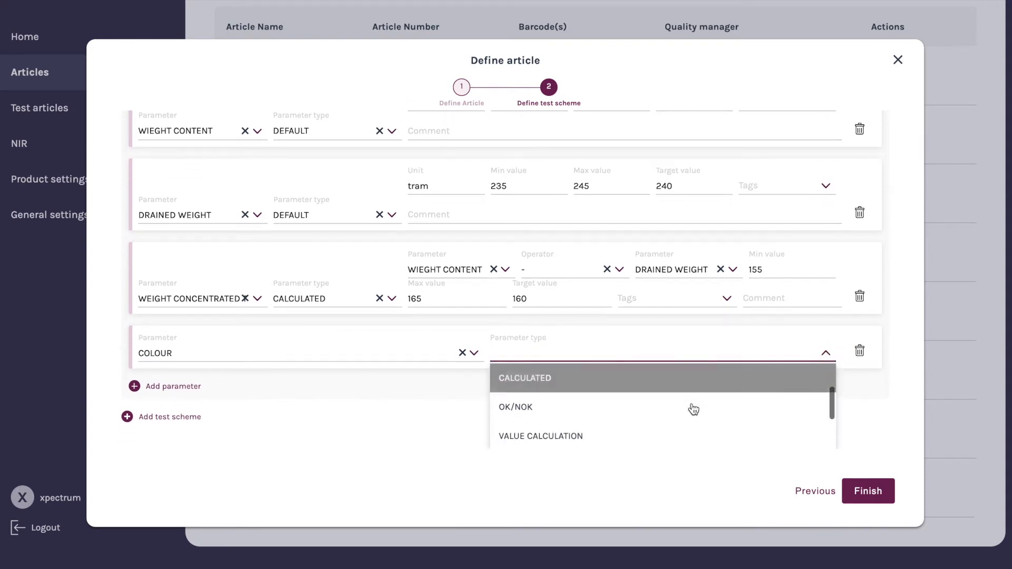
left_click(687, 410)
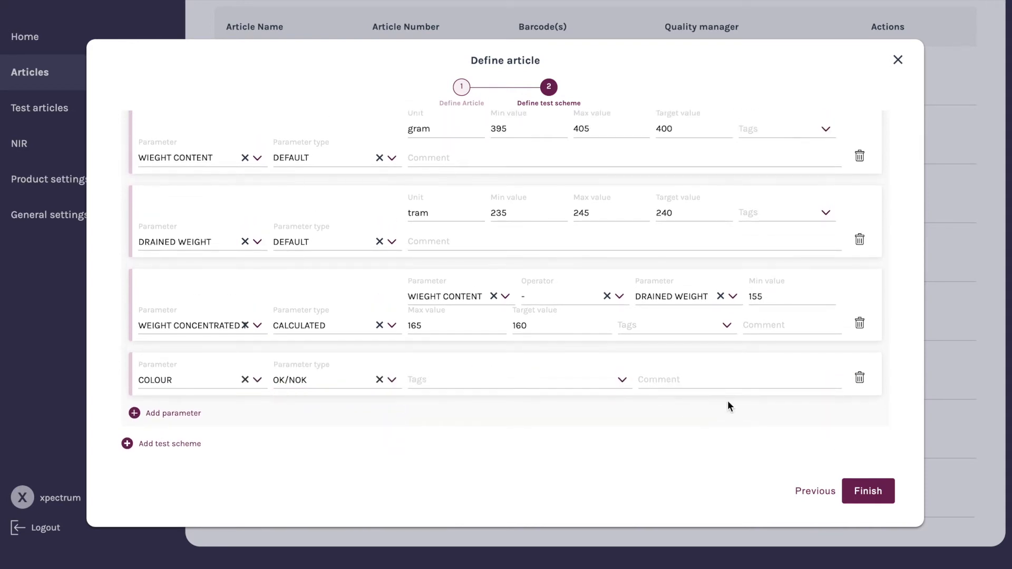
left_click(659, 381)
type("it has ")
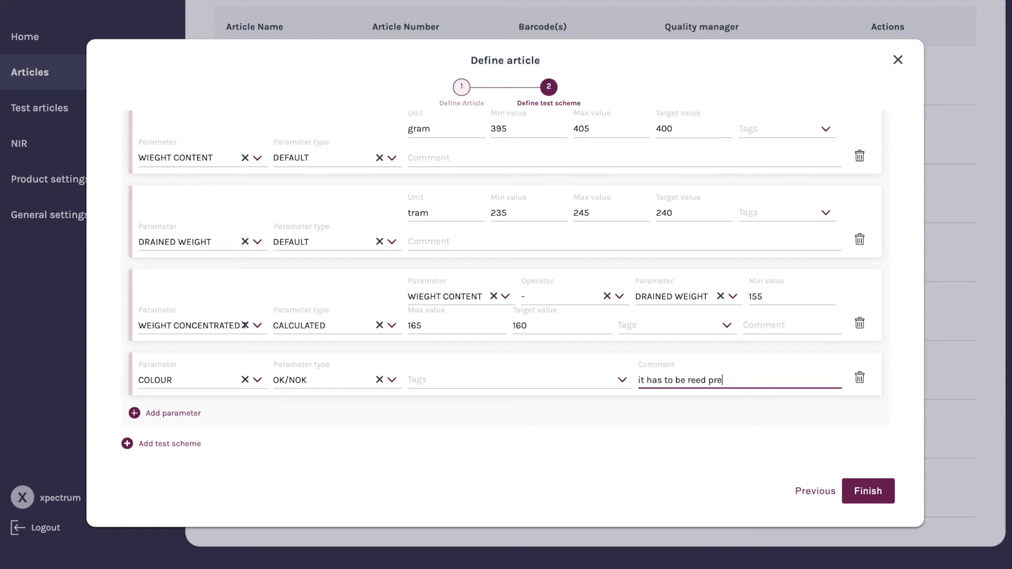
type("to be deep red")
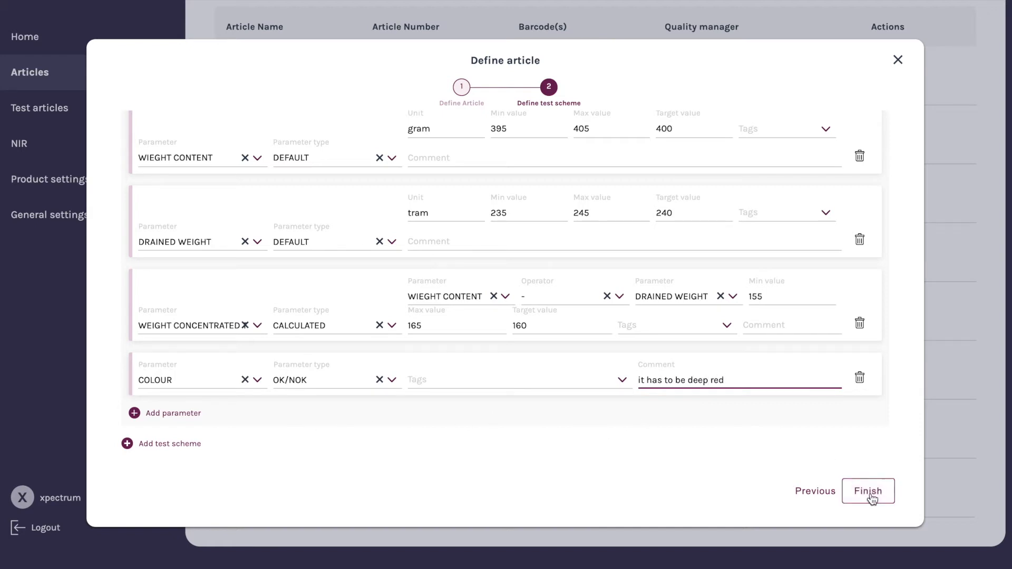
Add a sixth parameter row and choose WEIGHT PEEL as its parameter
left_click(181, 413)
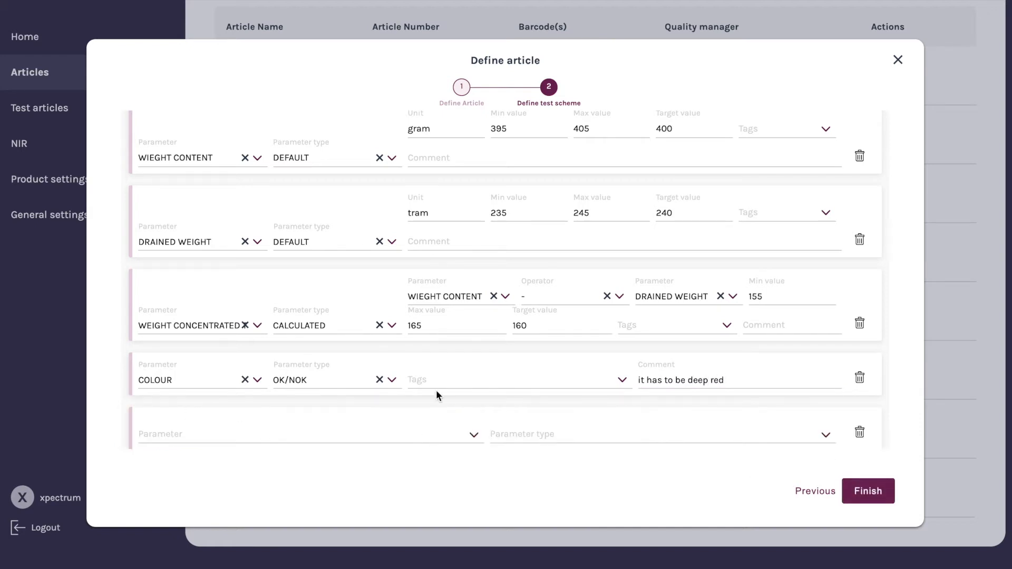
scroll(443, 380, "down", 1)
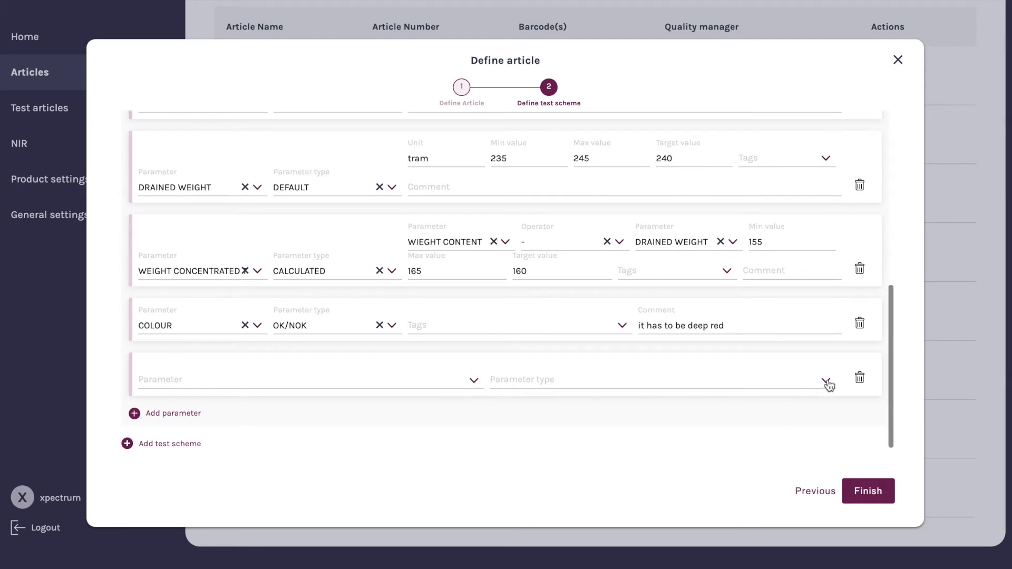
left_click(470, 384)
scroll(386, 427, "down", 3)
scroll(391, 423, "down", 4)
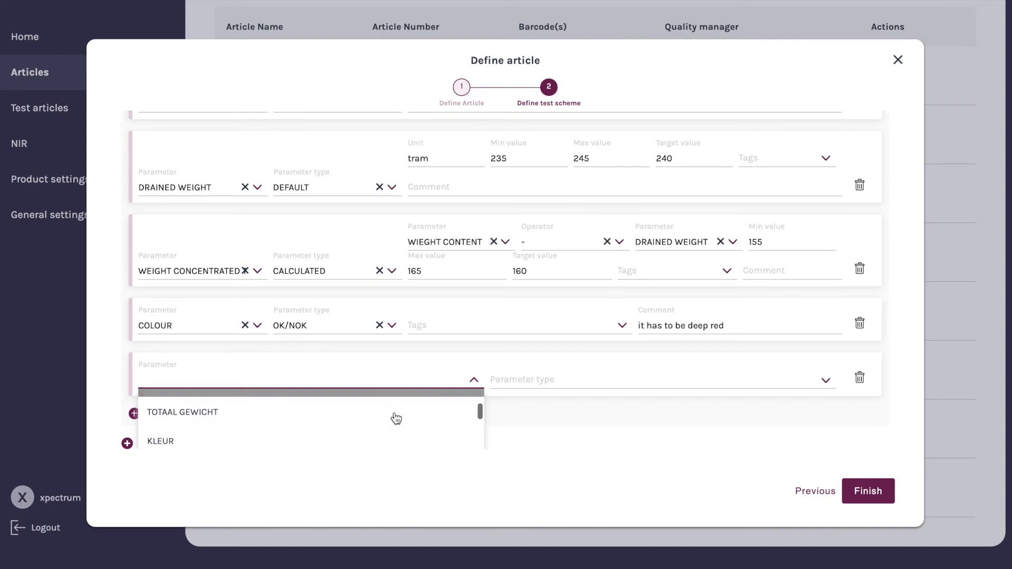
left_click(403, 443)
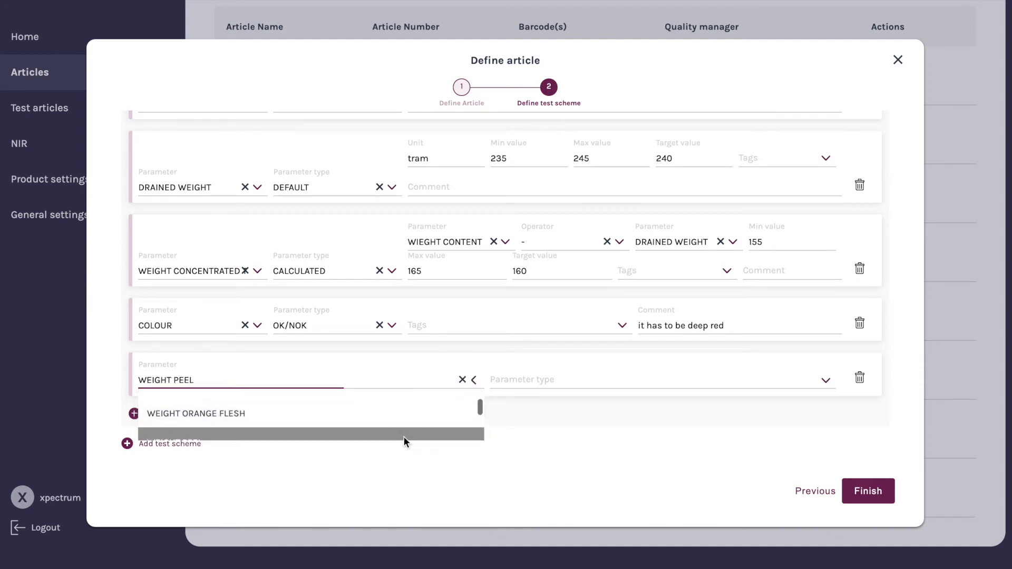
Try setting WEIGHT PEEL's type to VALUE CALCULATION with the - operator and a value operand
left_click(821, 381)
scroll(608, 420, "down", 2)
scroll(636, 419, "down", 1)
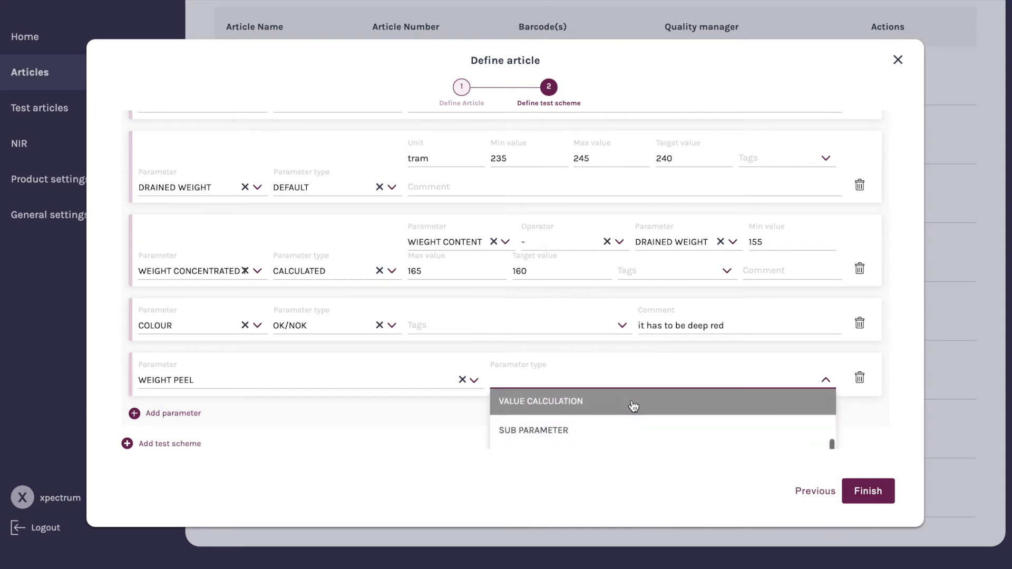
left_click(633, 401)
left_click(509, 382)
left_click(480, 409)
left_click(634, 381)
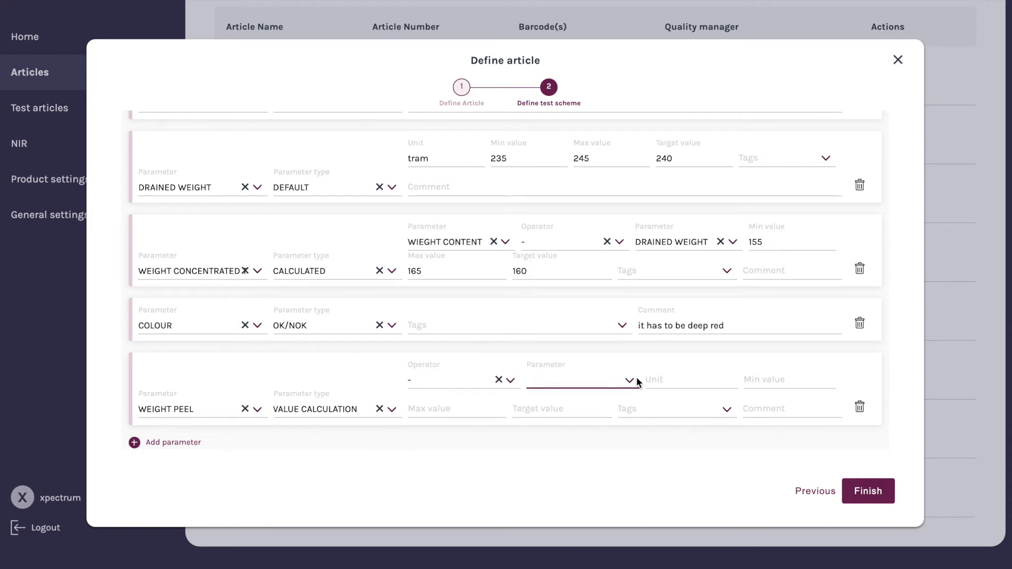
left_click(630, 380)
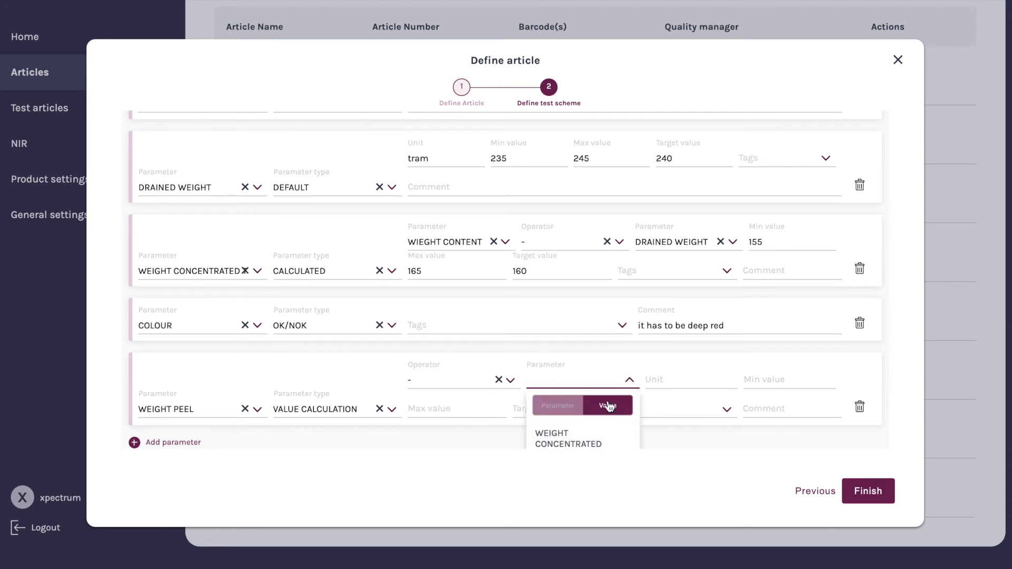
left_click(608, 406)
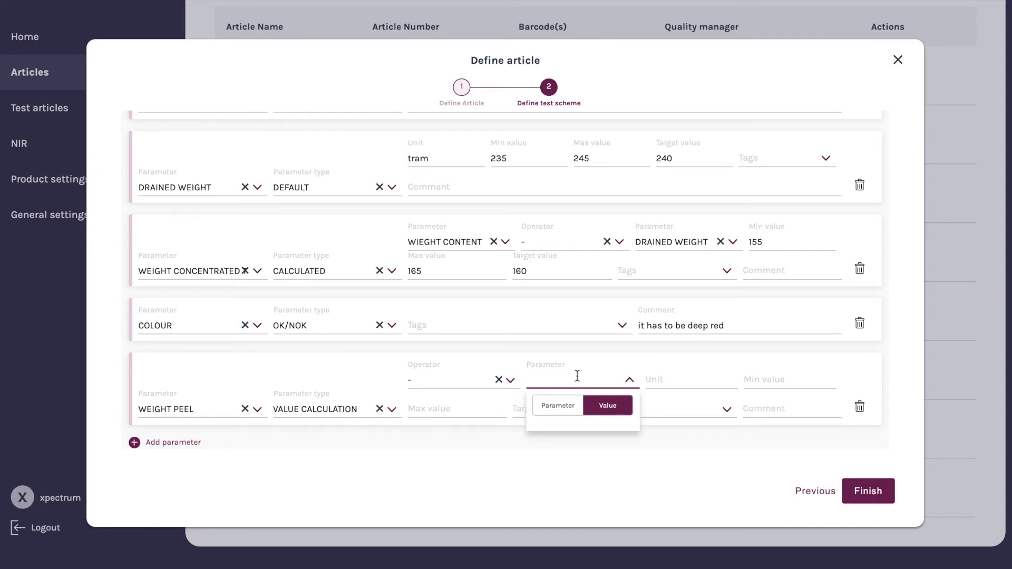
Switch WEIGHT PEEL to SUB PARAMETER, add a sub parameter, then delete the sub parameter and the WEIGHT PEEL row
left_click(384, 412)
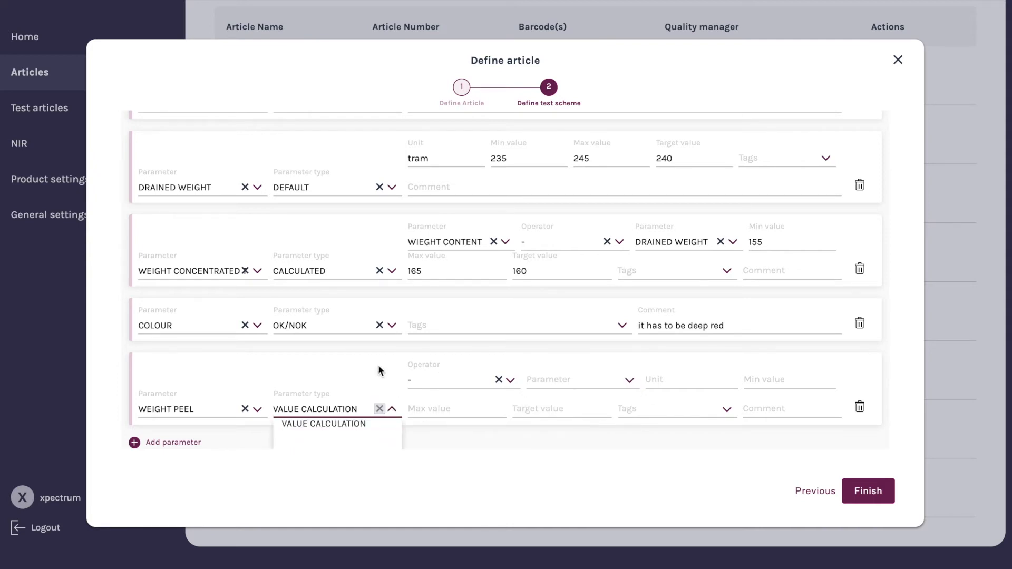
scroll(369, 343, "down", 1)
left_click(361, 403)
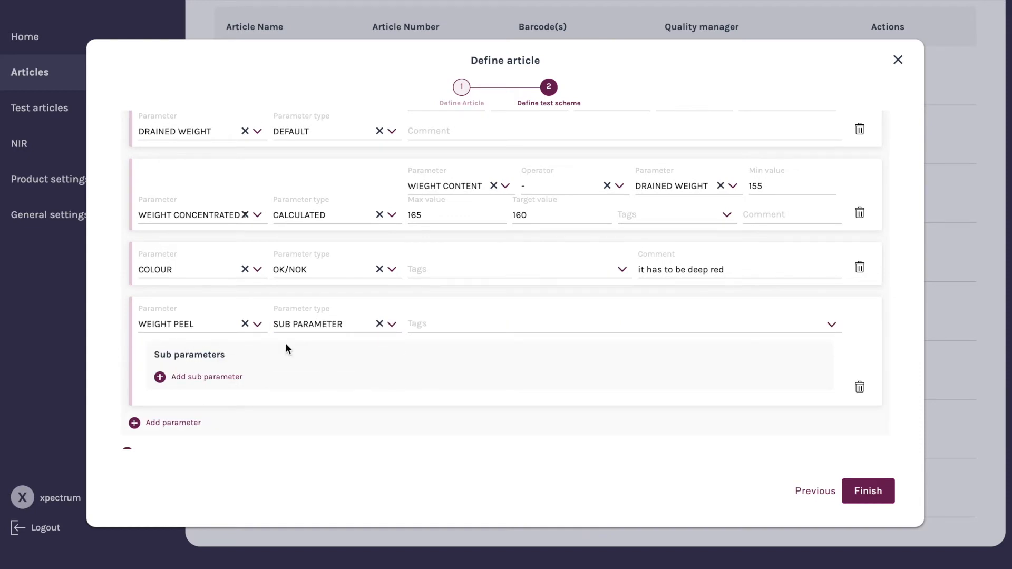
left_click(228, 378)
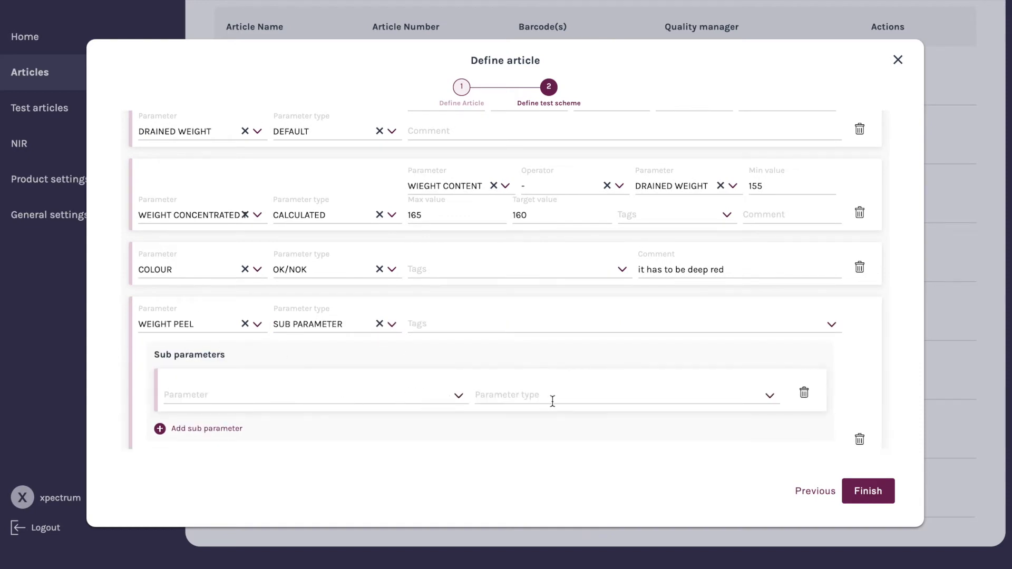
left_click(772, 398)
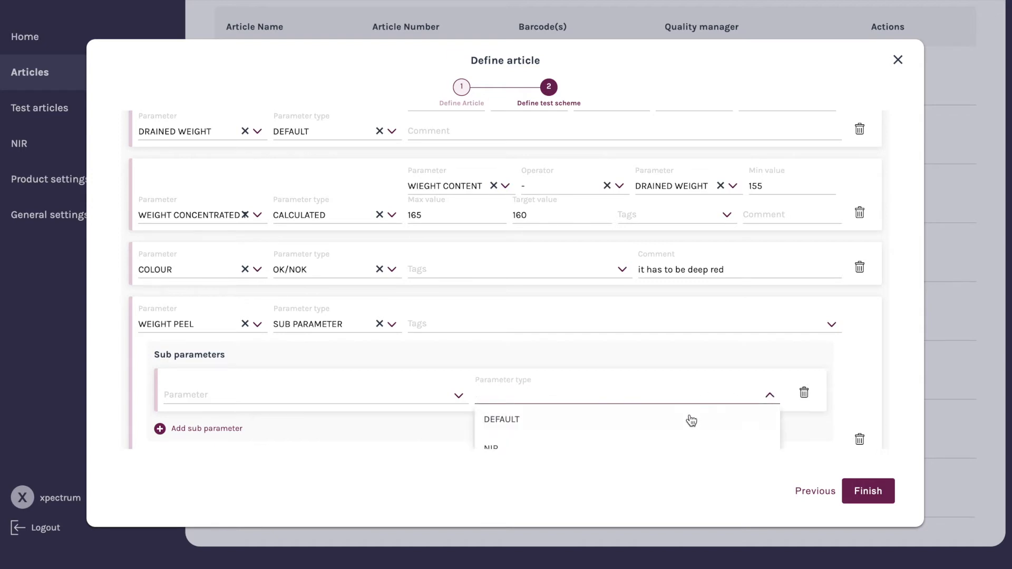
scroll(680, 419, "down", 2)
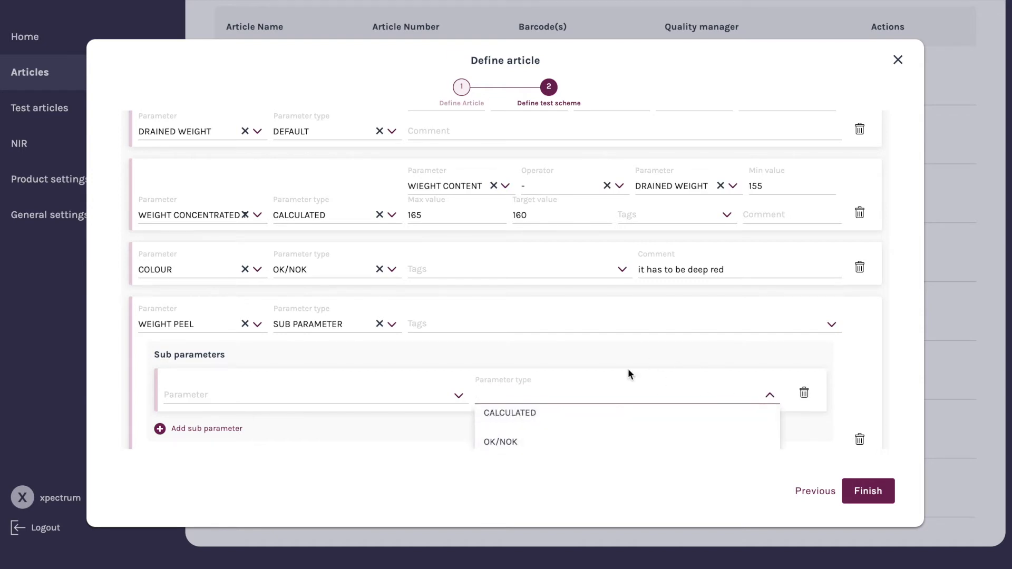
left_click(805, 394)
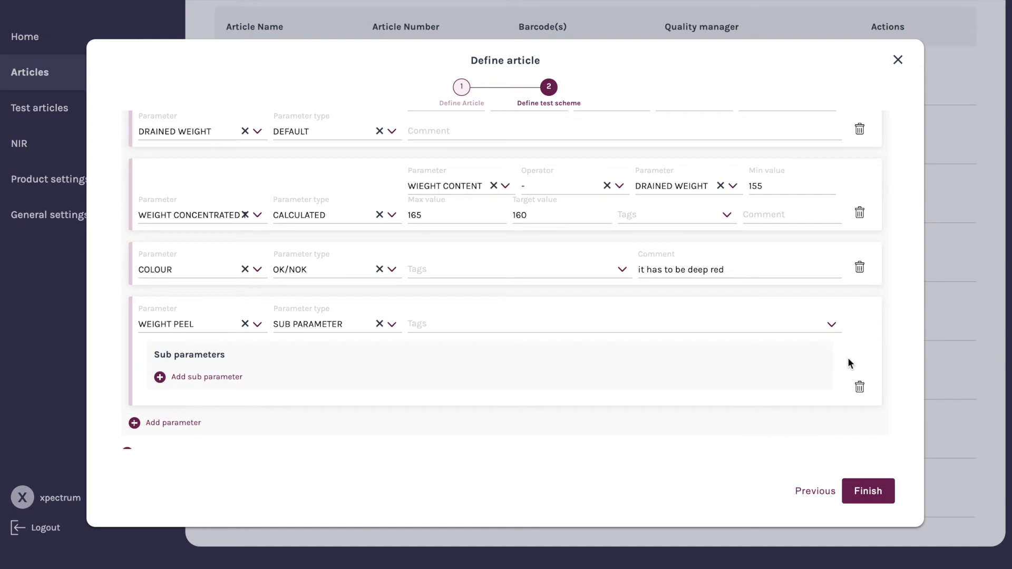
left_click(859, 389)
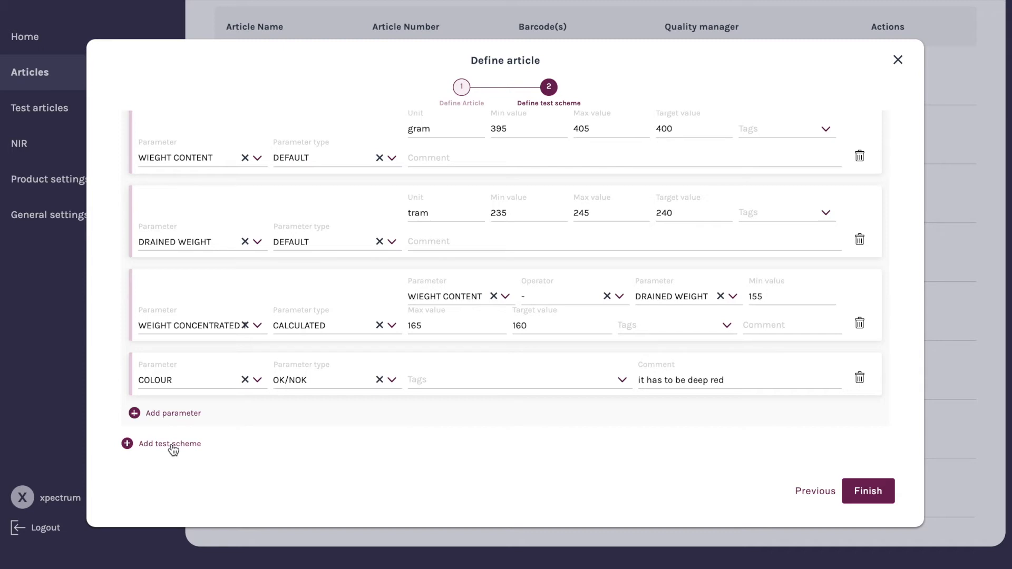
Finish defining the article to save it with its test scheme
left_click(869, 492)
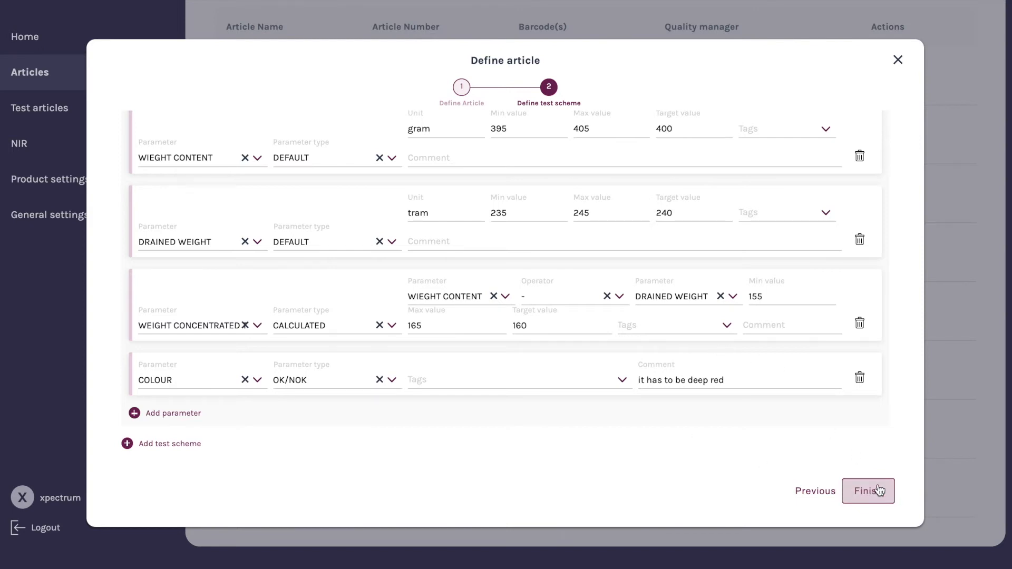
left_click(875, 495)
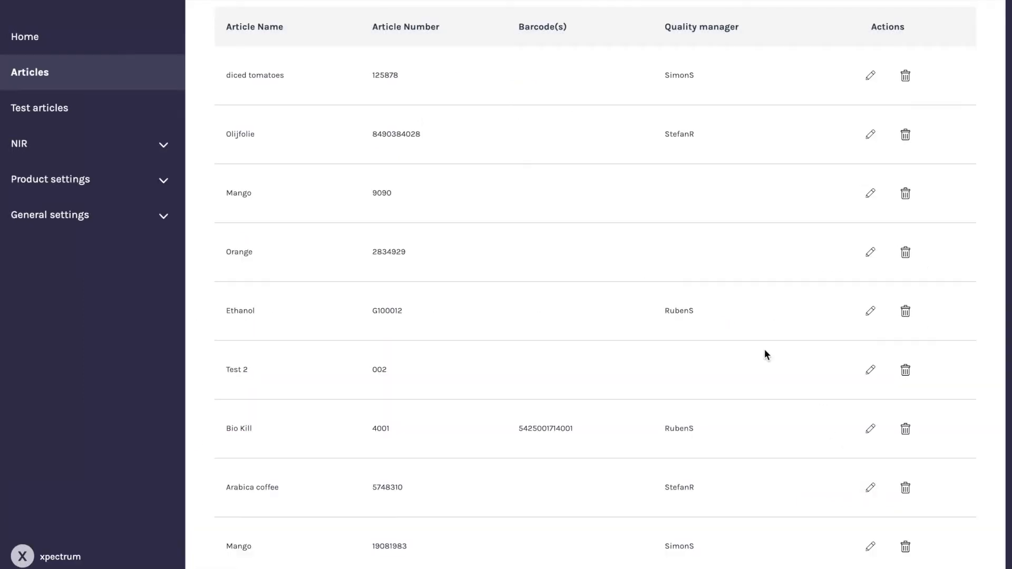
Open the Test articles section
scroll(578, 303, "up", 2)
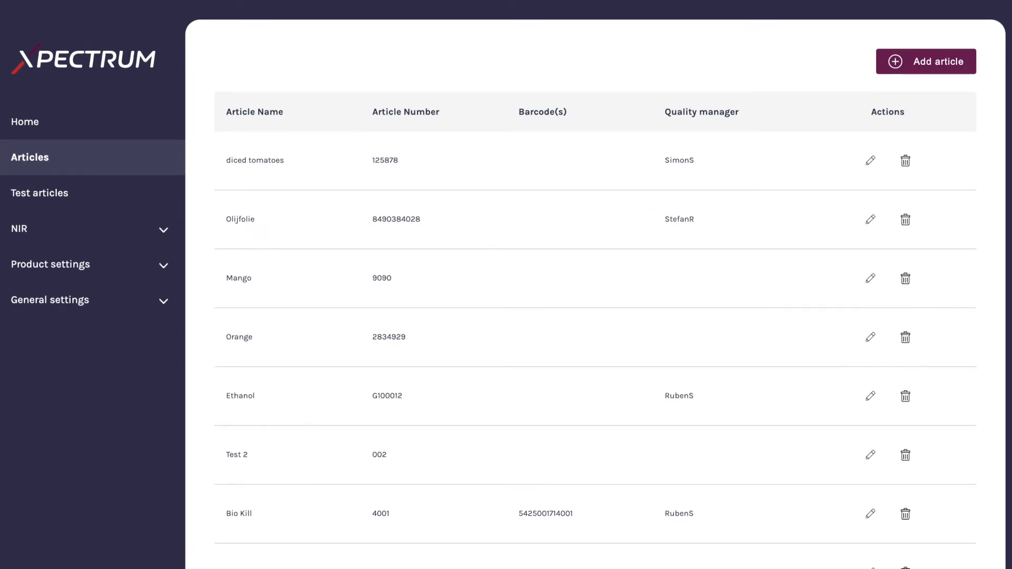
scroll(597, 379, "down", 1)
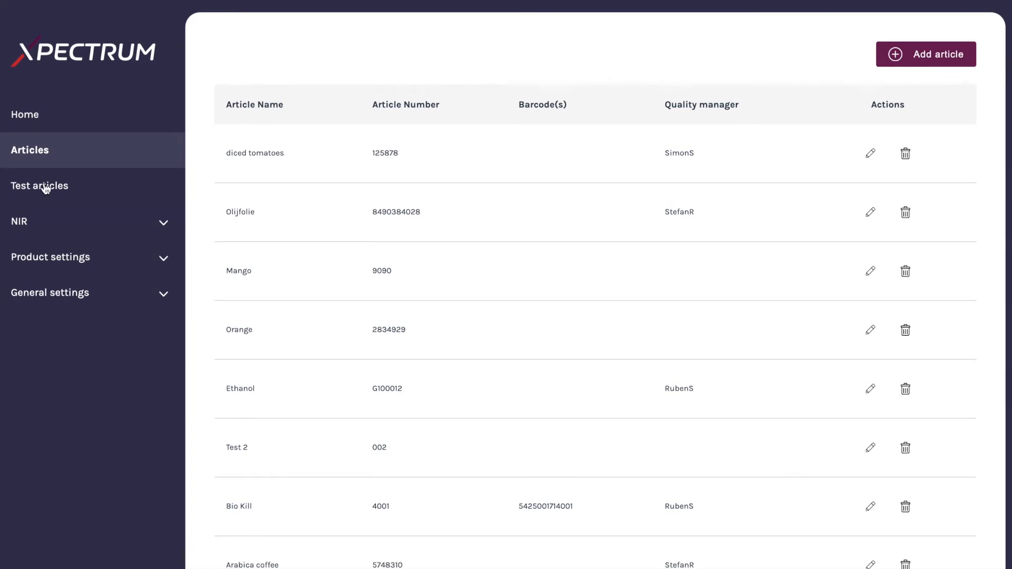
left_click(21, 187)
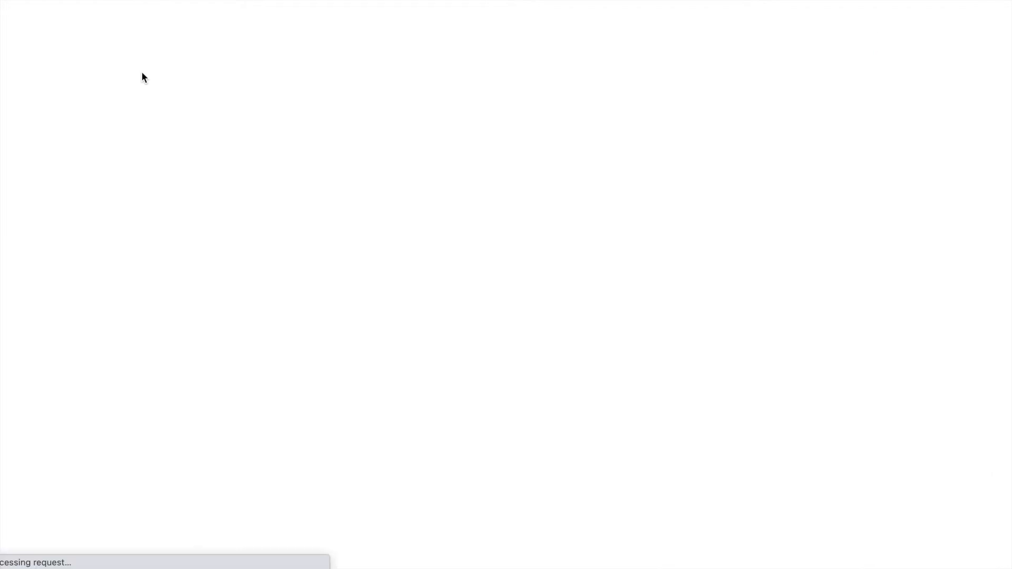
left_click(508, 405)
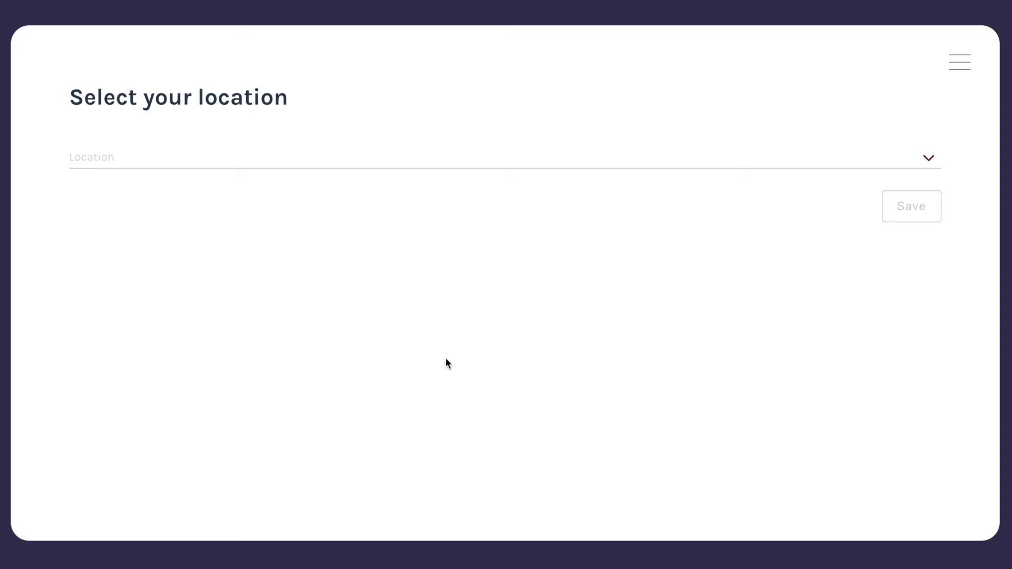
Select Headquarters - testing lab (Room temperature) as the location and save it
left_click(929, 161)
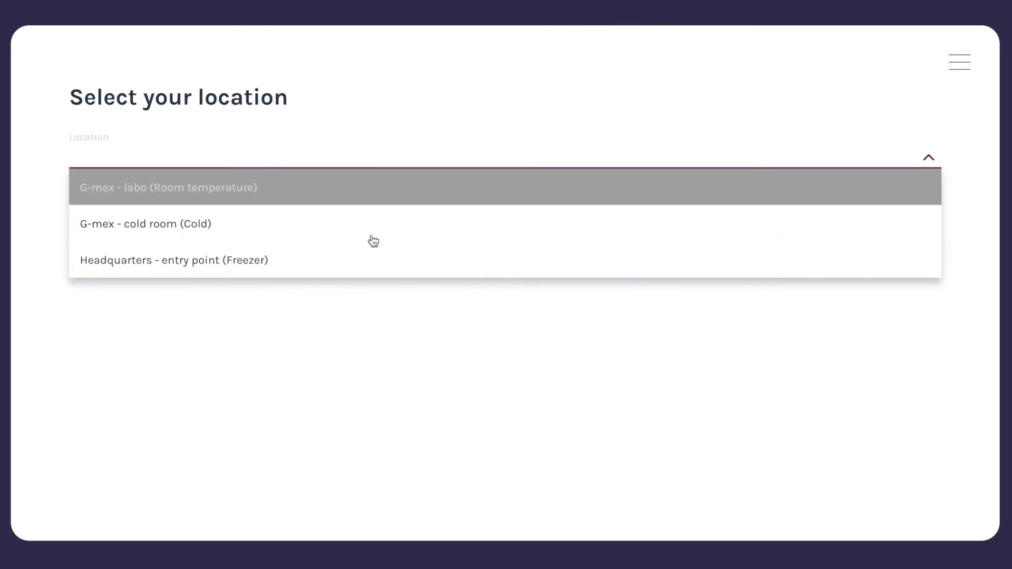
scroll(310, 248, "down", 5)
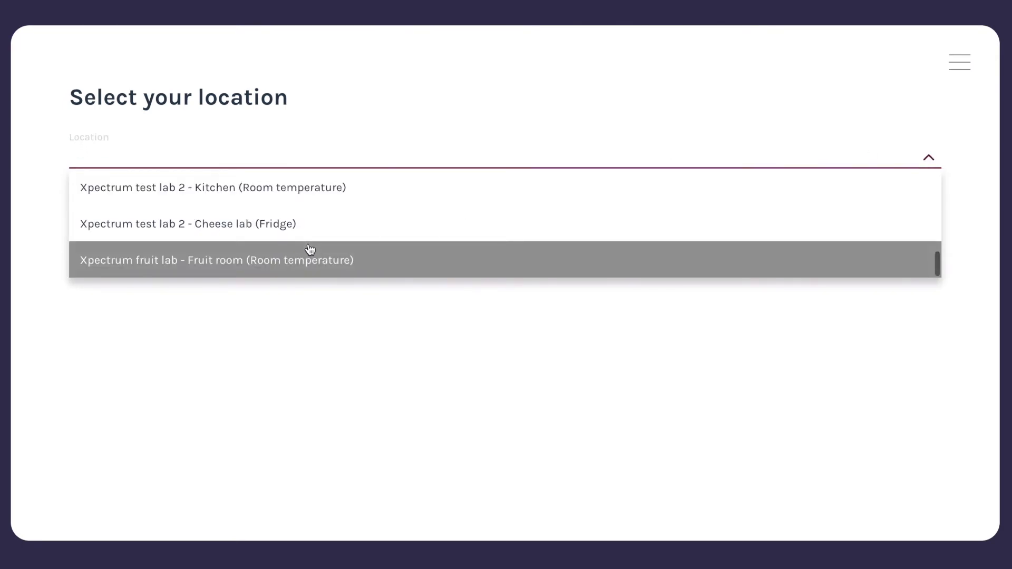
scroll(311, 240, "up", 10)
scroll(358, 218, "down", 3)
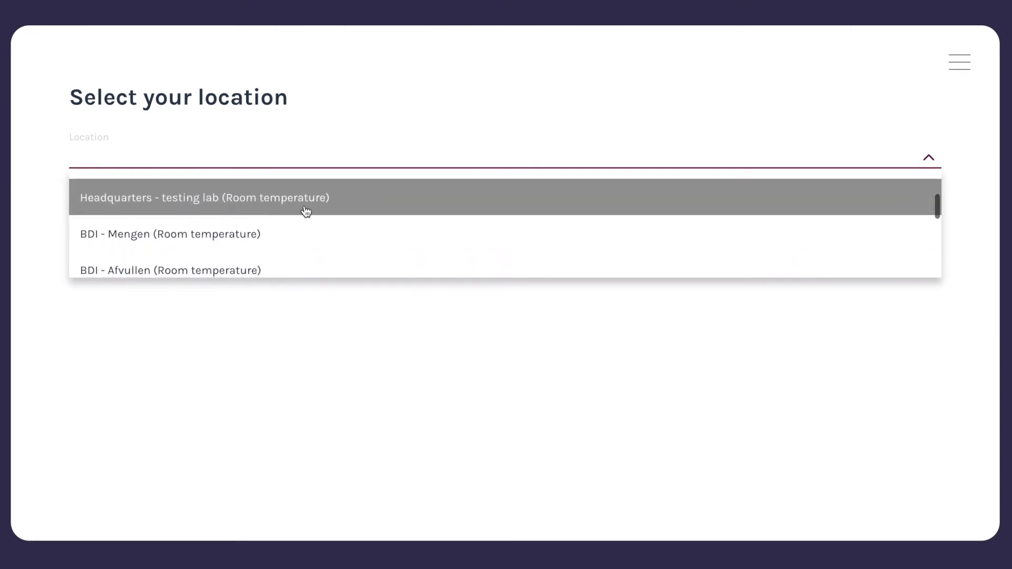
left_click(353, 208)
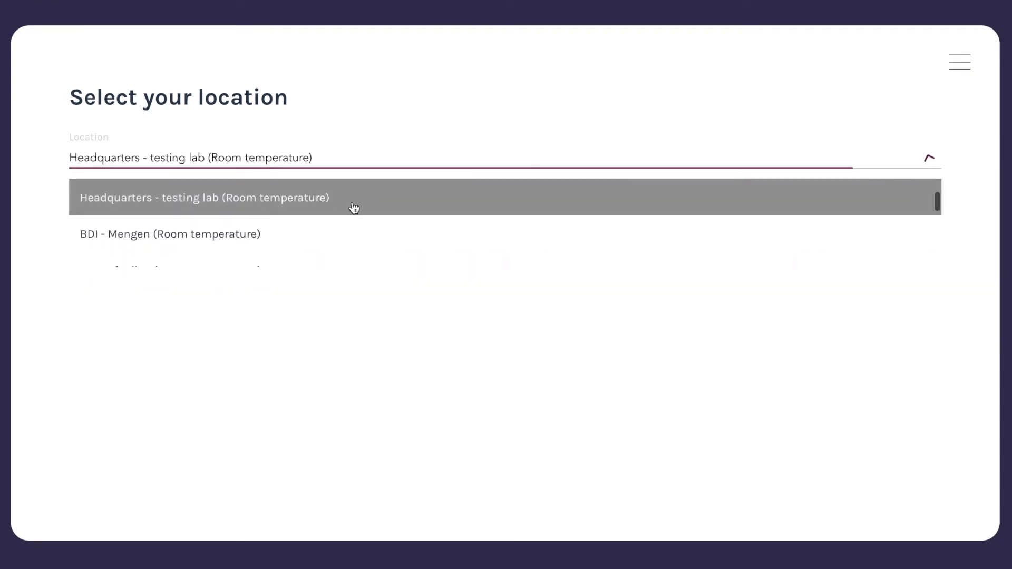
left_click(906, 208)
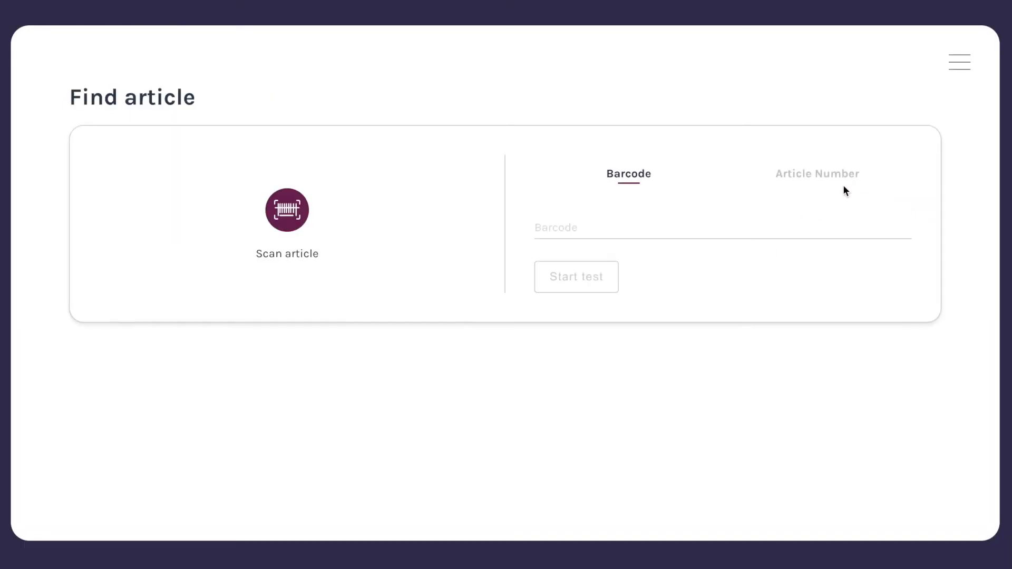
Find the article by article number, choosing 125878 - diced tomatoes, and start its test
left_click(833, 176)
left_click(899, 229)
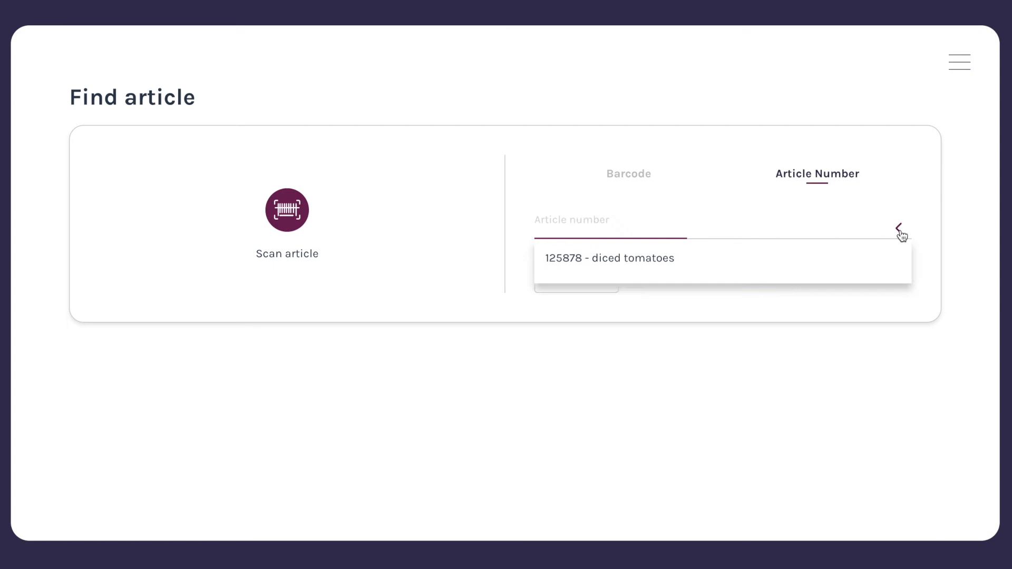
left_click(666, 267)
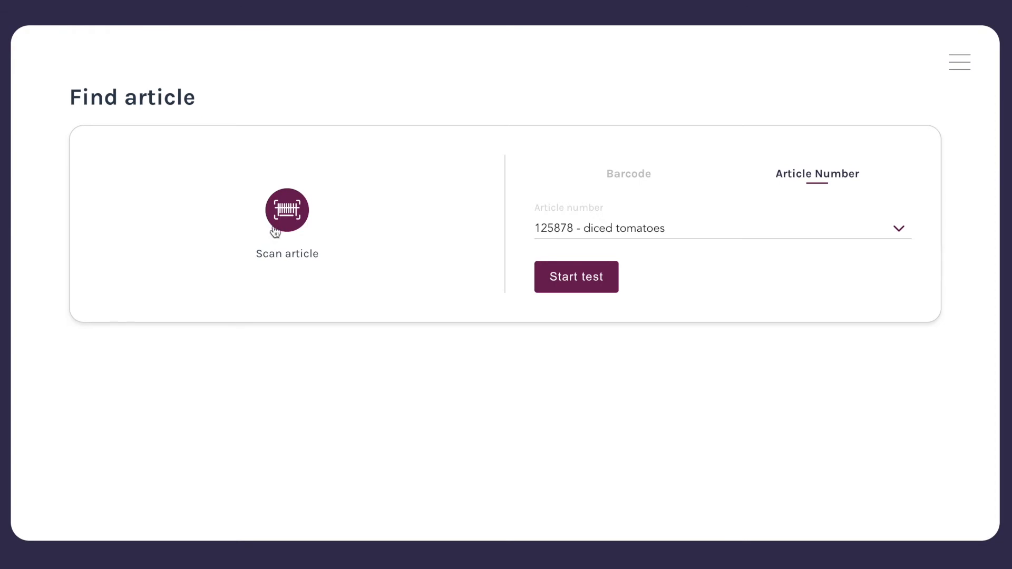
left_click(611, 267)
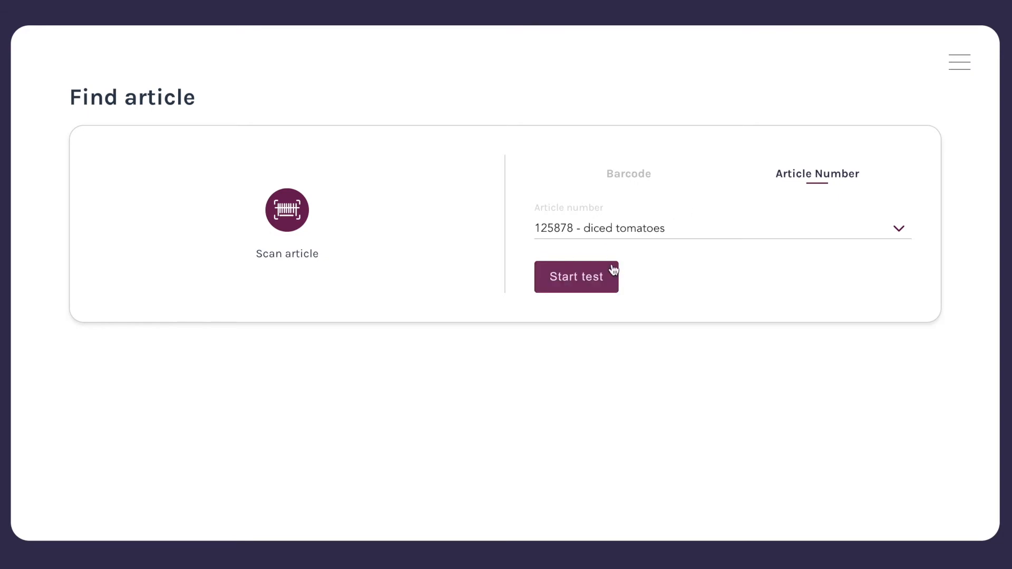
left_click(568, 283)
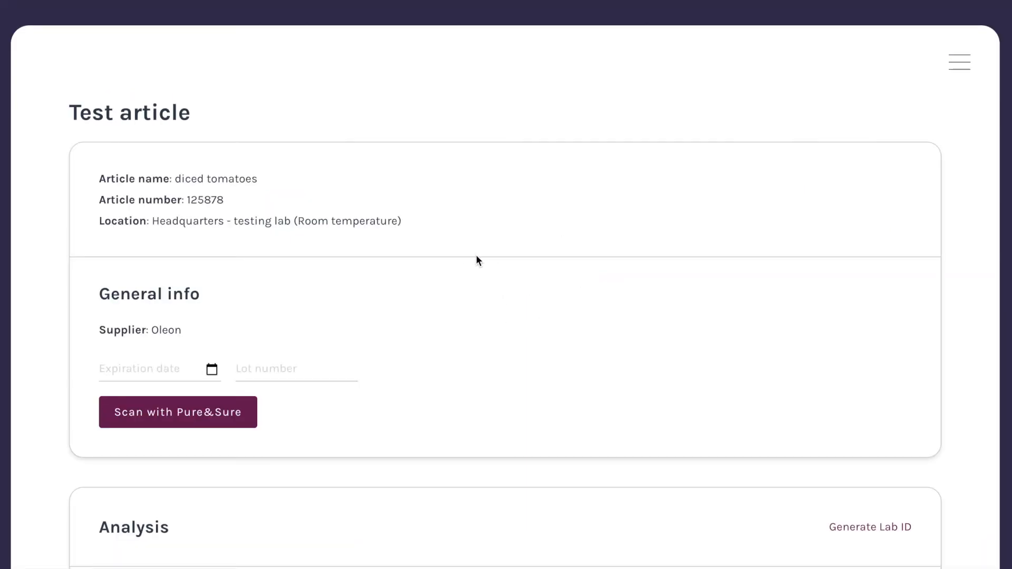
Set the expiration date to 30/07/2021 and the lot number to 54878
scroll(482, 258, "down", 5)
scroll(163, 142, "up", 2)
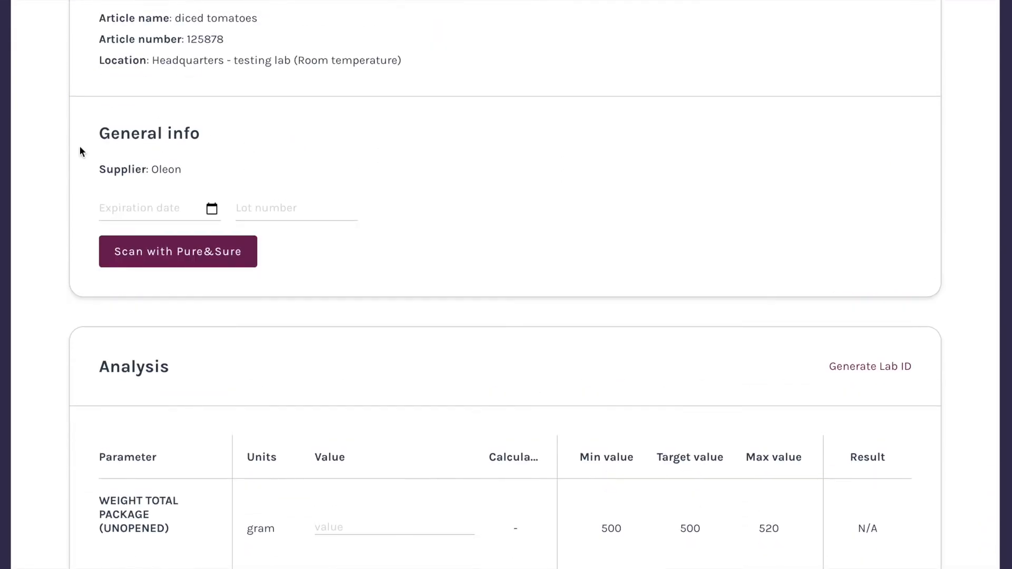
left_click(141, 208)
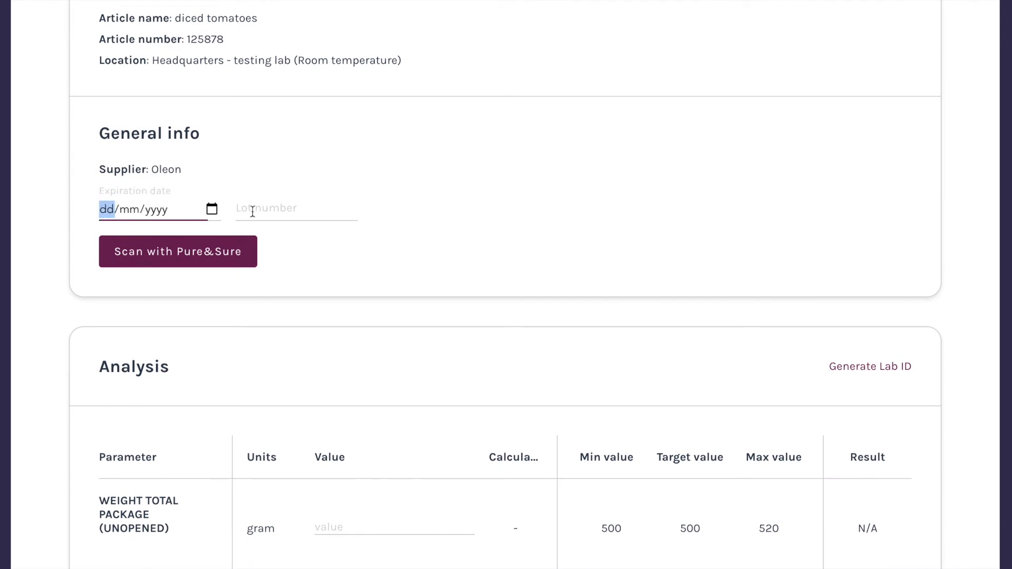
left_click(212, 209)
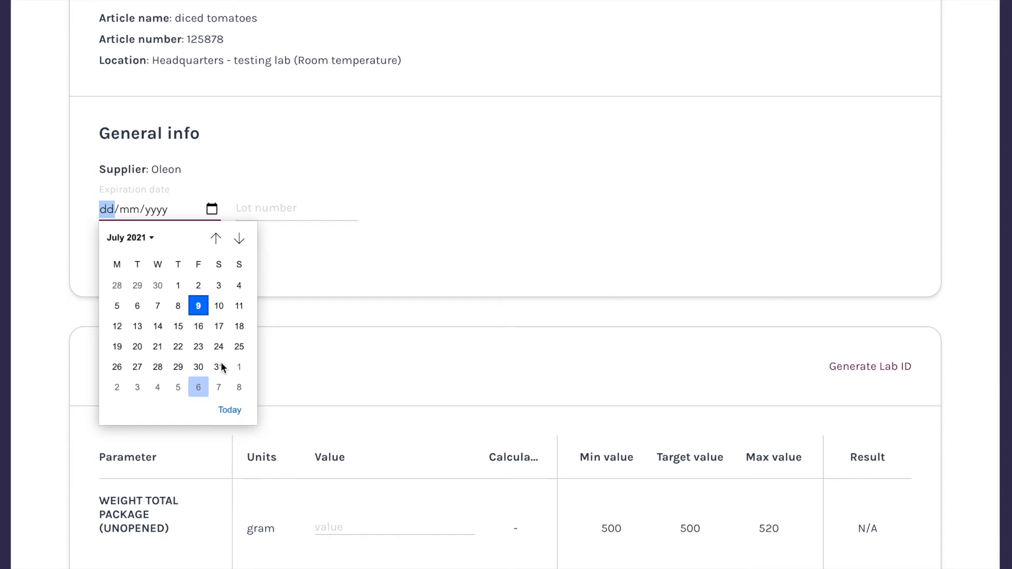
left_click(205, 366)
left_click(276, 214)
type("54878")
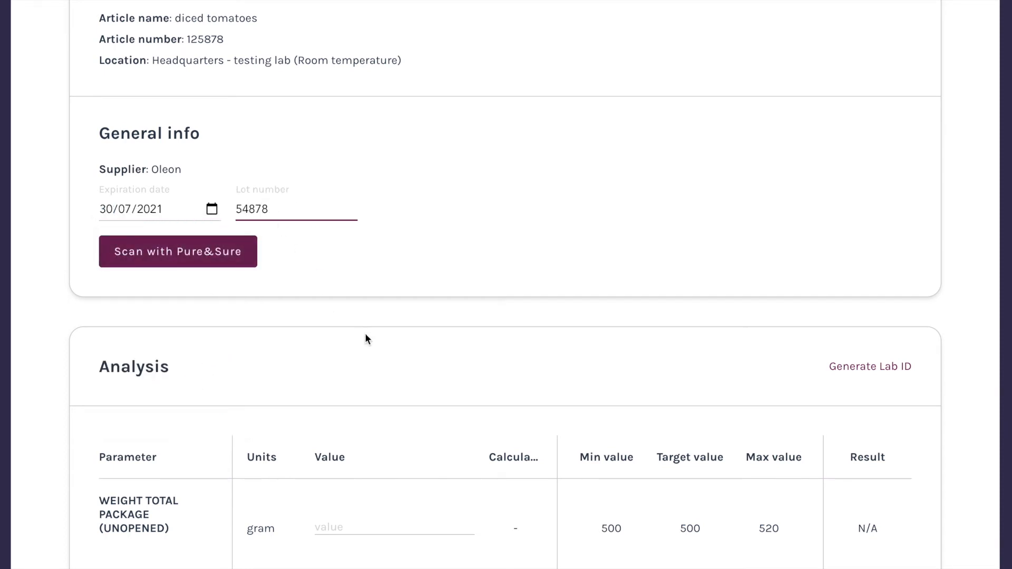
Generate a lab ID and enter 521 as the weight of the total package (unopened)
scroll(368, 338, "down", 4)
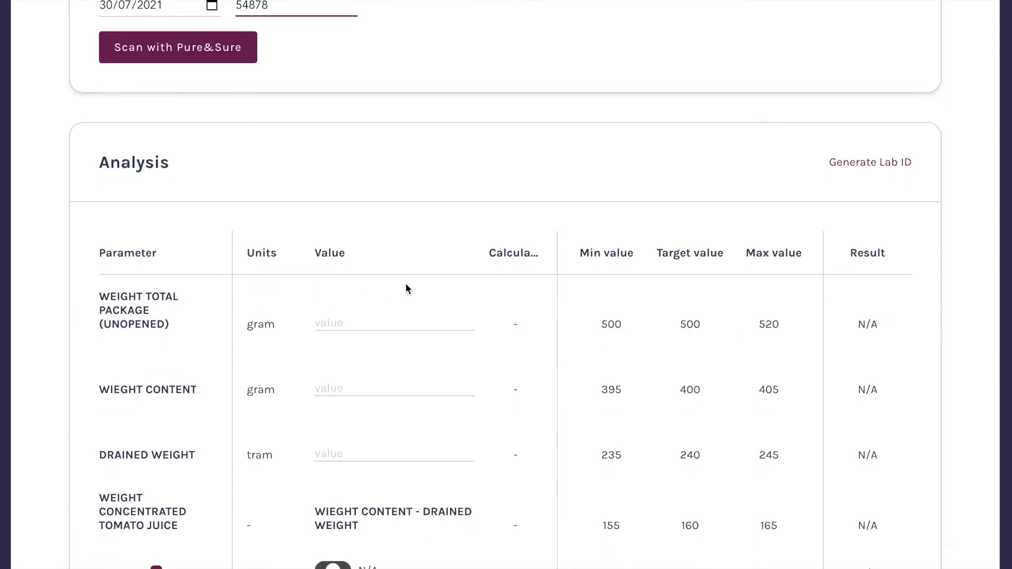
left_click(869, 163)
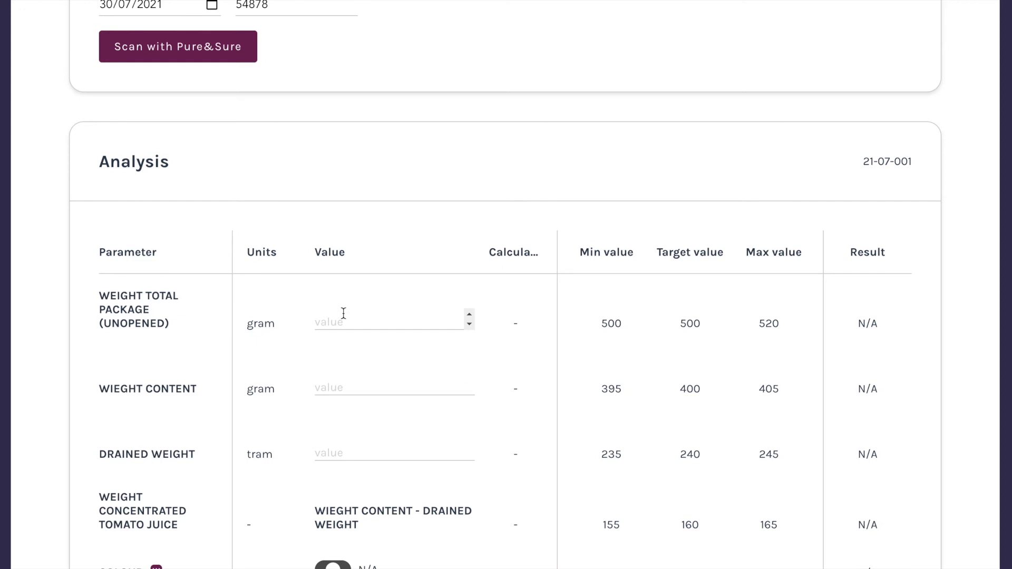
scroll(343, 314, "down", 2)
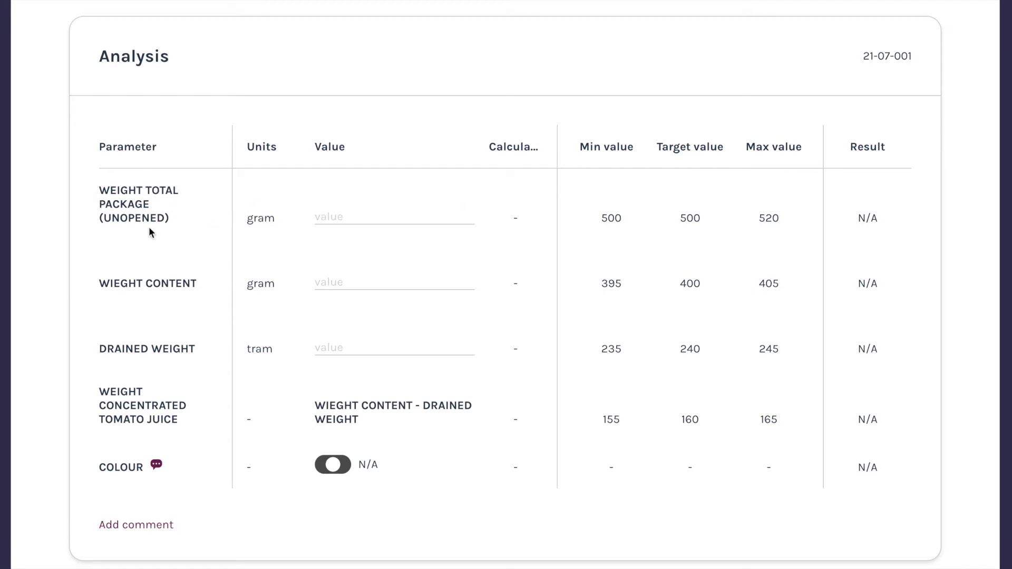
left_click(374, 210)
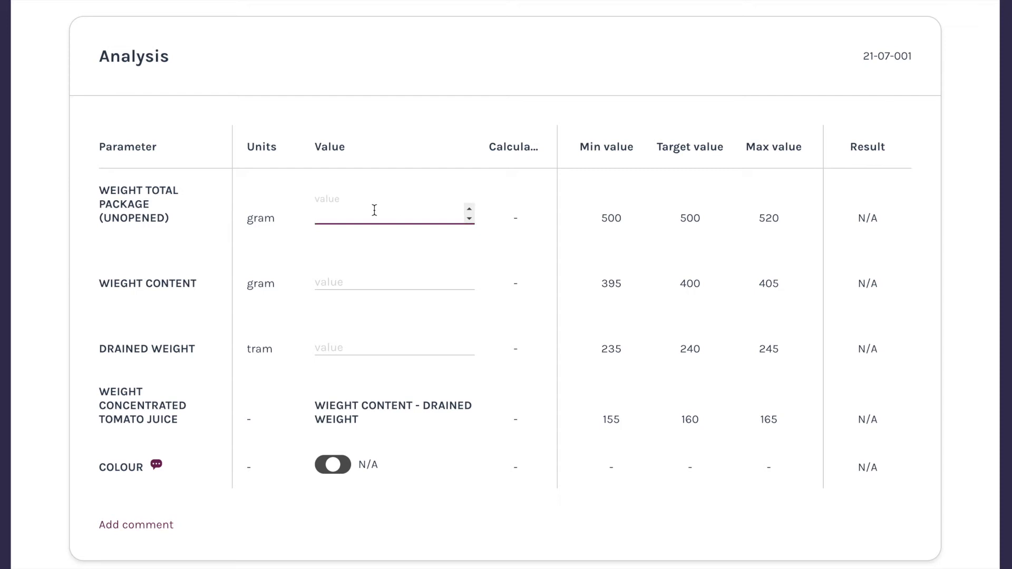
type("520")
key("BackSpace")
type("1")
Enter 402 for the weight content and 245 for the drained weight
left_click(372, 285)
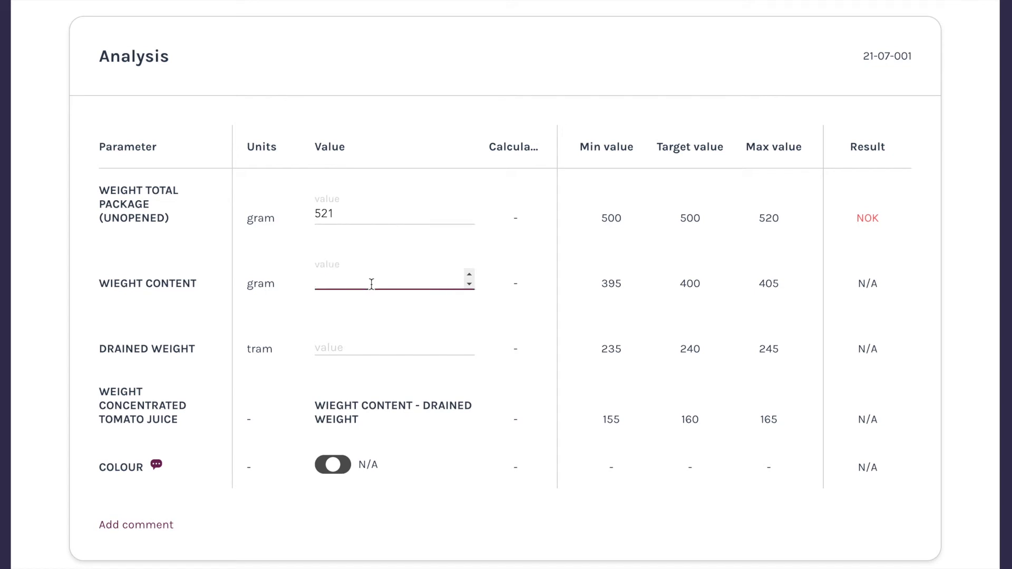
type("402")
left_click(394, 344)
type("237")
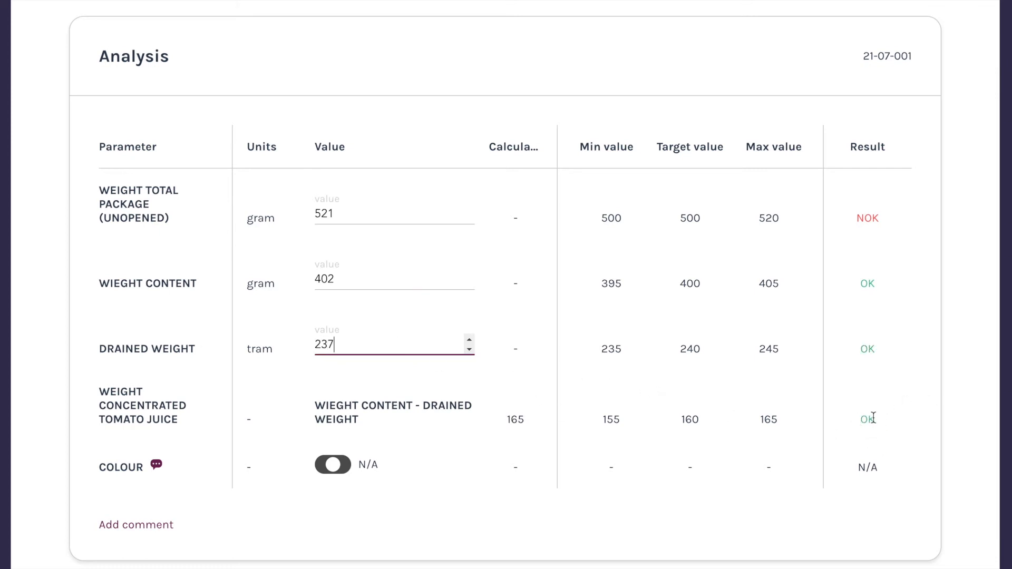
scroll(867, 421, "down", 1)
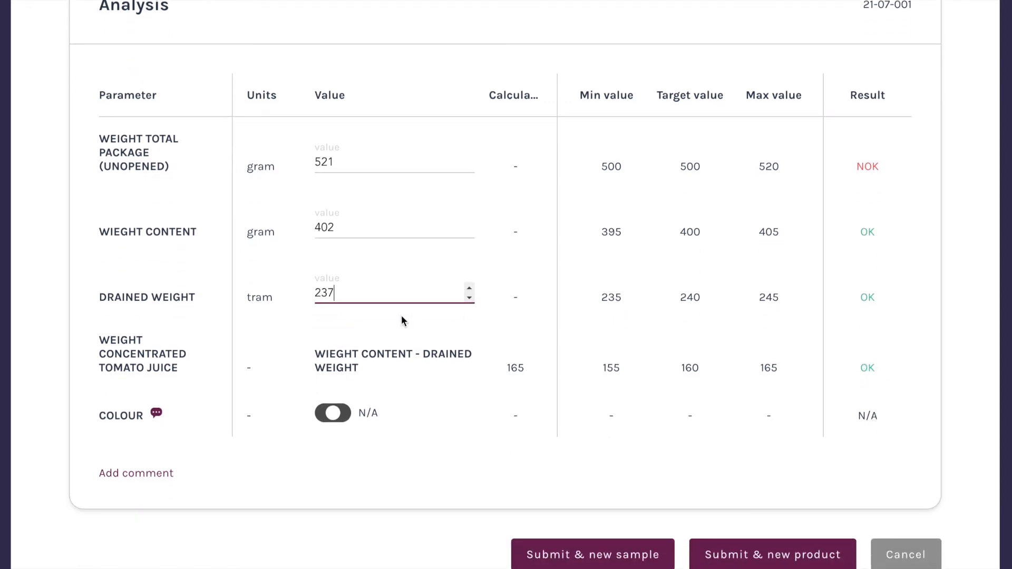
key("BackSpace")
key("BackSpace")
type("60")
key("BackSpace")
key("BackSpace")
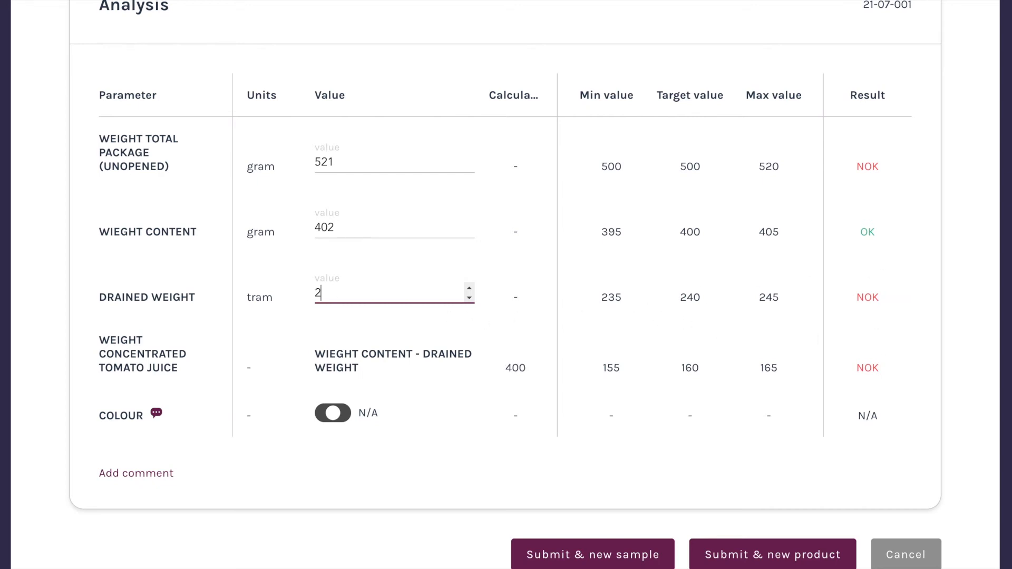
type("45")
Mark the colour as NOK and submit the test with the option for a new product
scroll(665, 344, "down", 2)
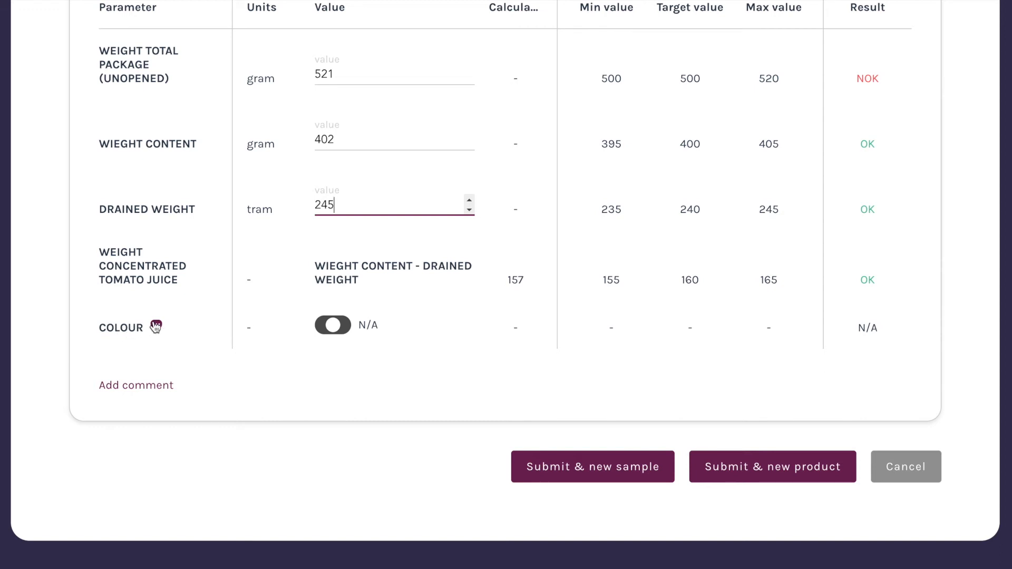
left_click(340, 329)
left_click(342, 329)
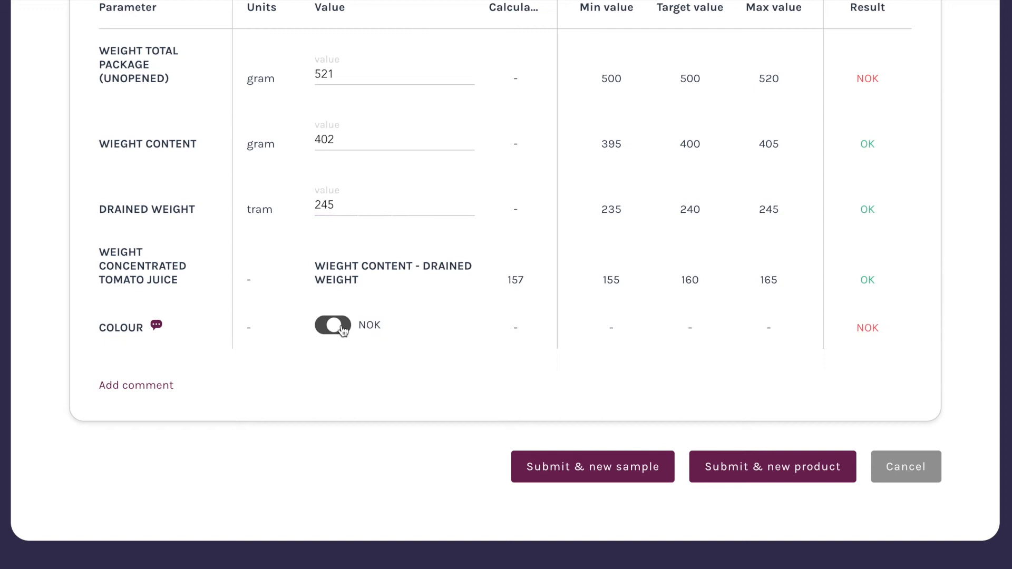
left_click(342, 330)
left_click(342, 329)
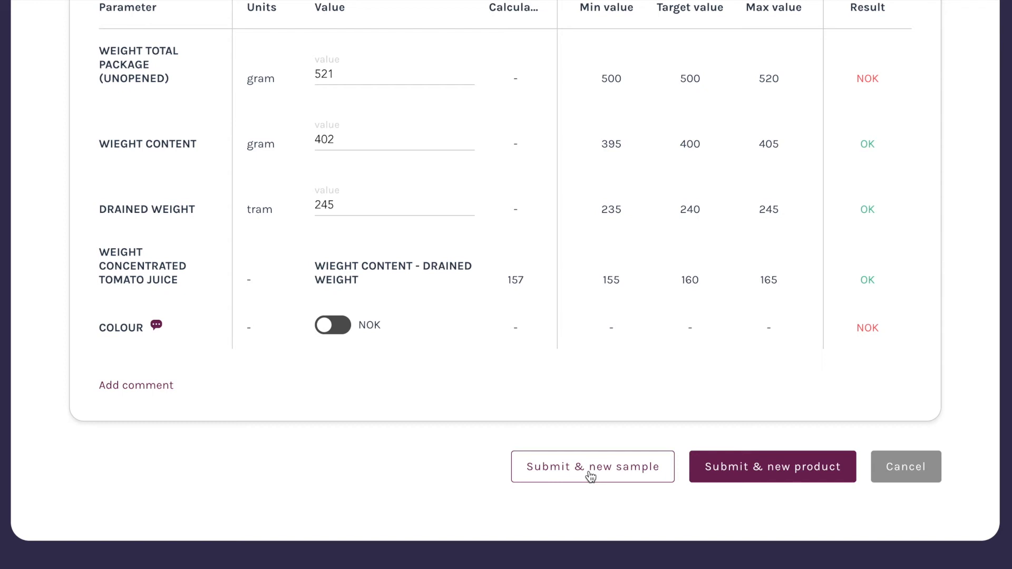
left_click(775, 470)
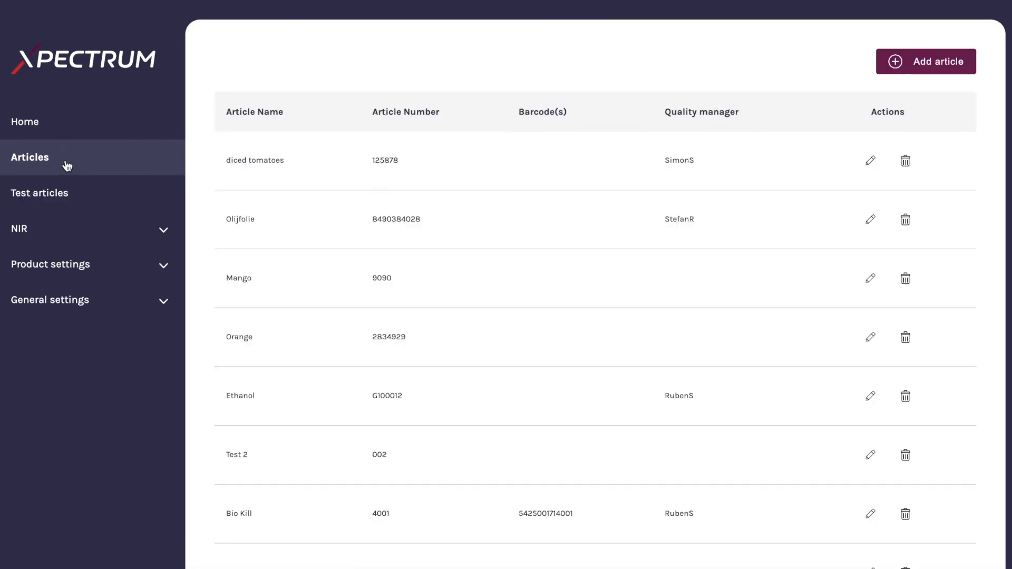
Go to the home dashboard, switch to the list view and open the diced tomatoes sample with lot 54878
left_click(52, 136)
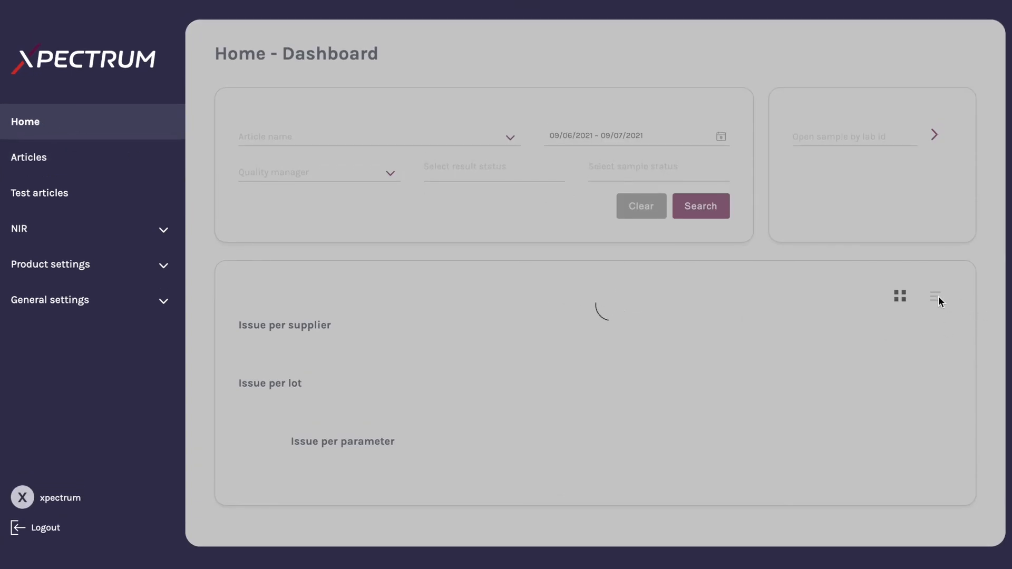
scroll(938, 298, "down", 1)
scroll(940, 303, "down", 1)
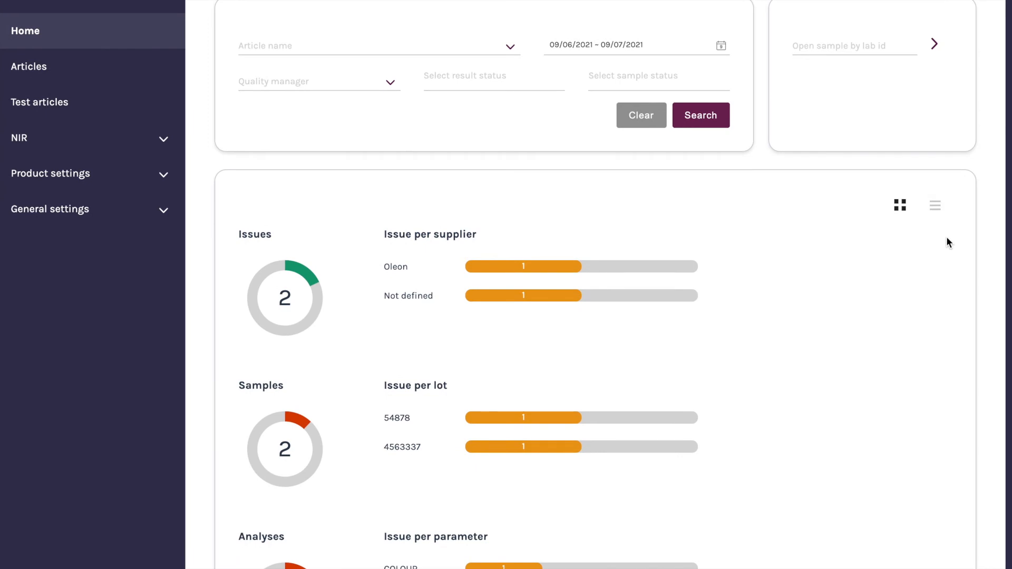
left_click(939, 210)
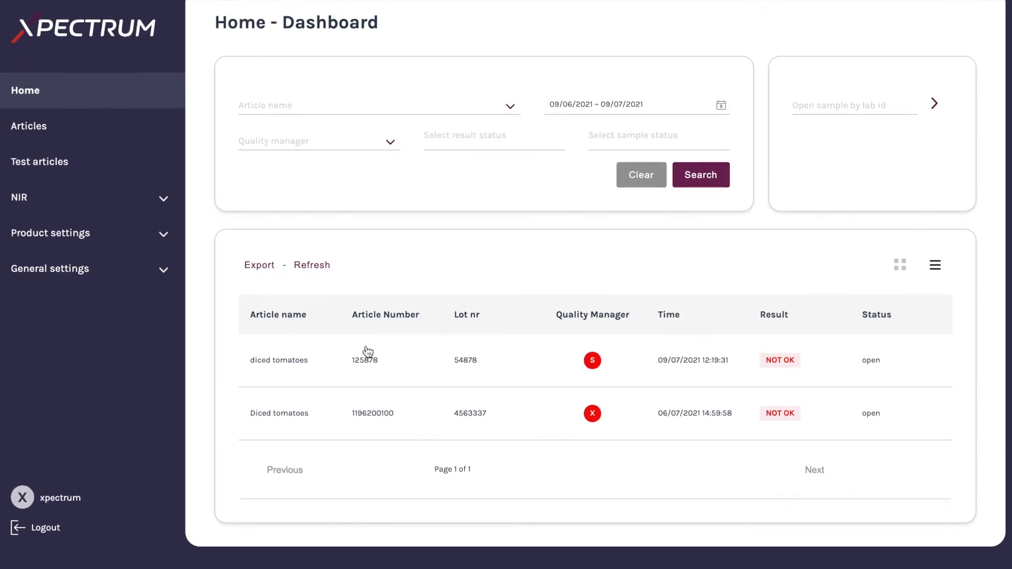
left_click(426, 358)
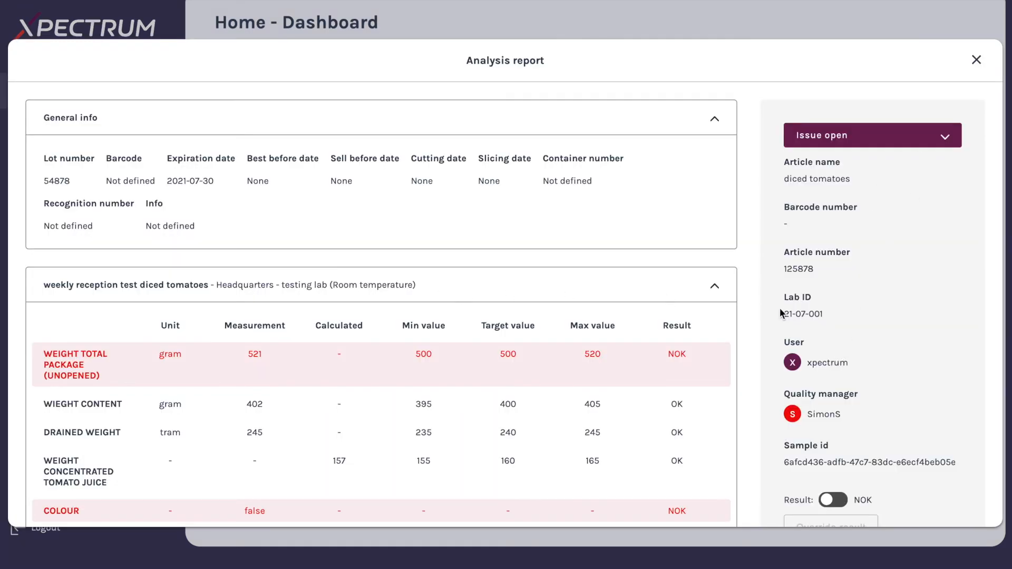
Scroll through the analysis report to review the measured results and lab data sections
scroll(565, 328, "down", 1)
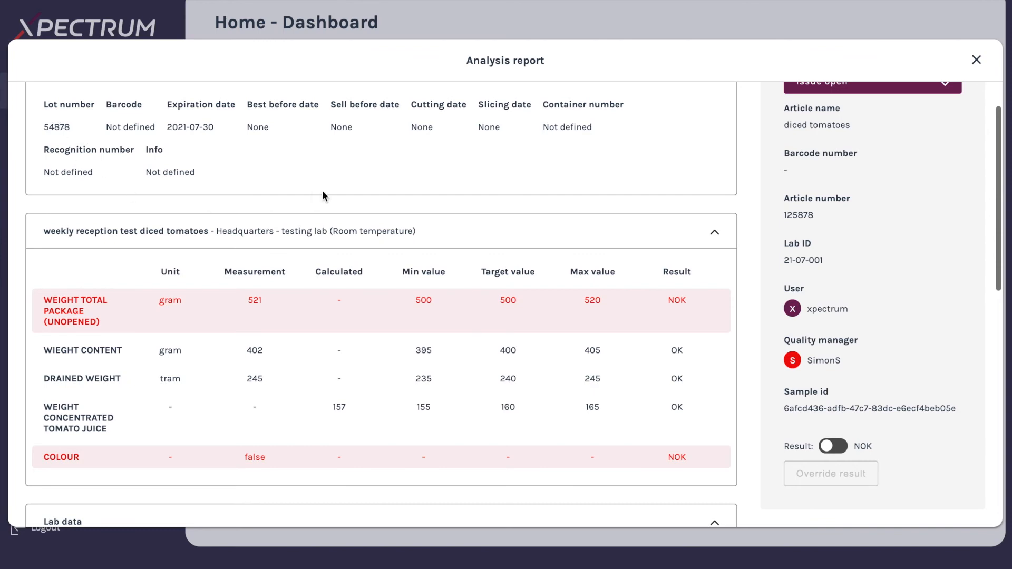
scroll(260, 164, "down", 1)
scroll(328, 180, "down", 4)
scroll(331, 181, "up", 3)
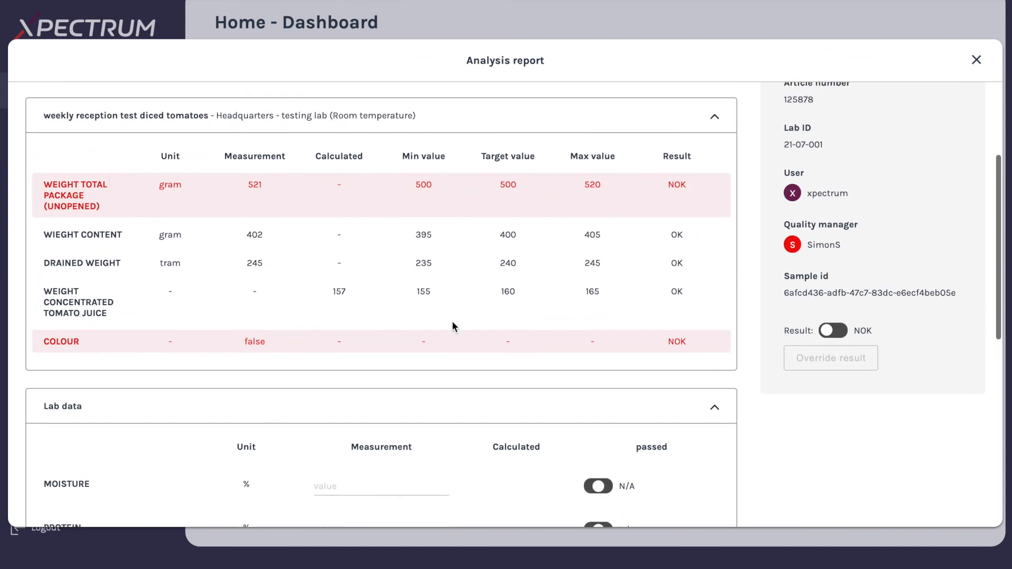
scroll(475, 317, "down", 5)
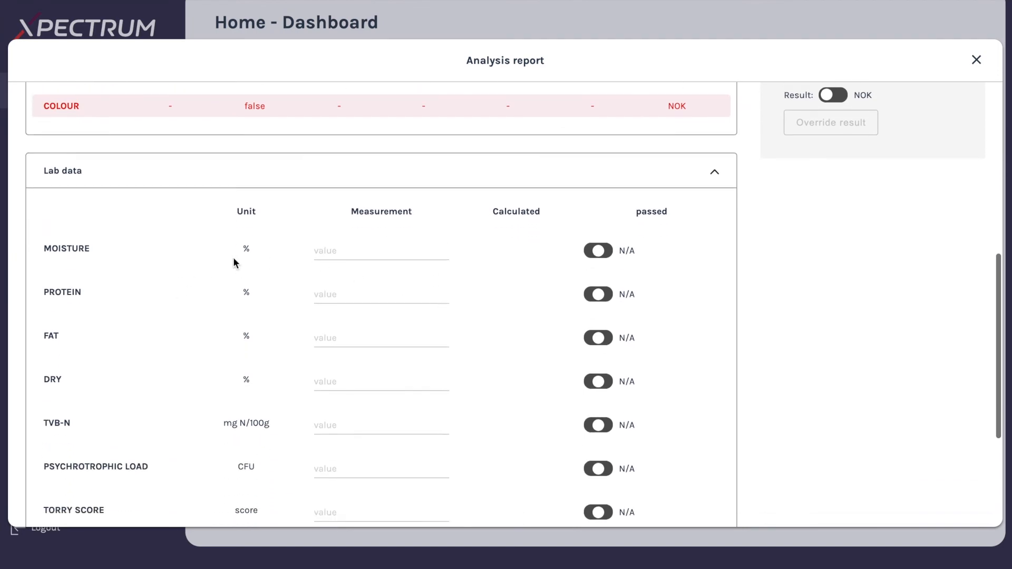
scroll(414, 358, "down", 4)
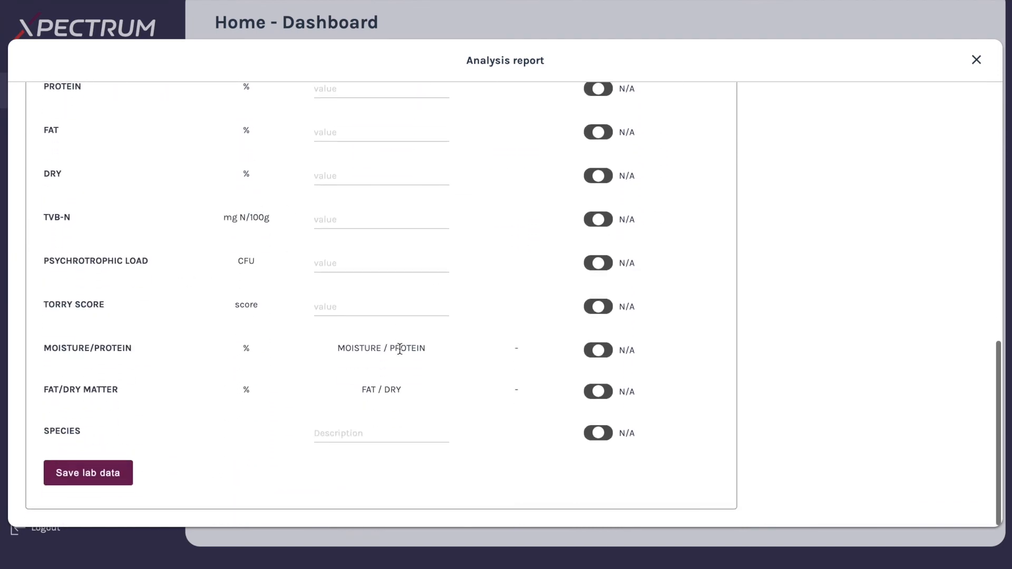
scroll(399, 348, "up", 15)
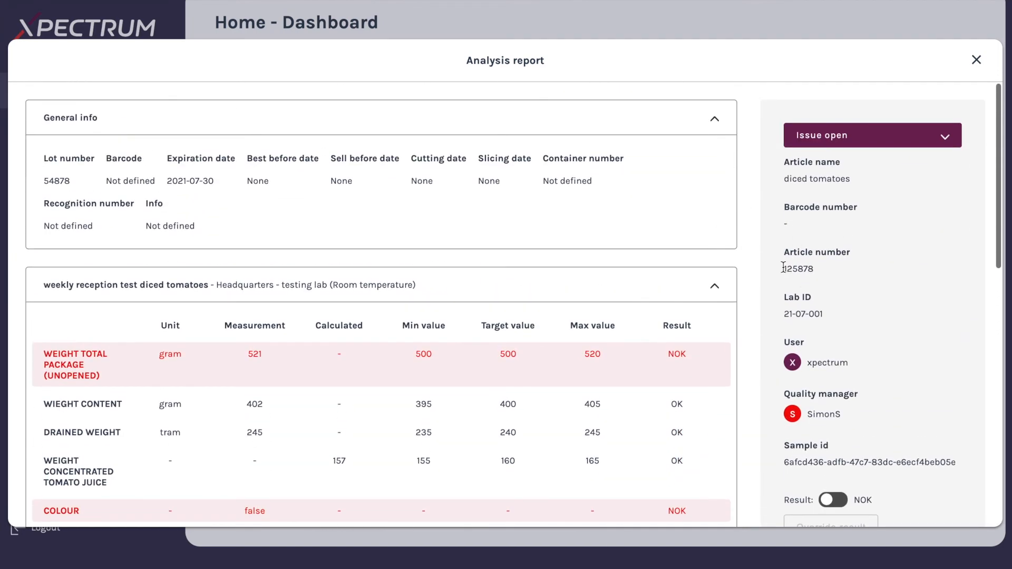
scroll(592, 270, "down", 9)
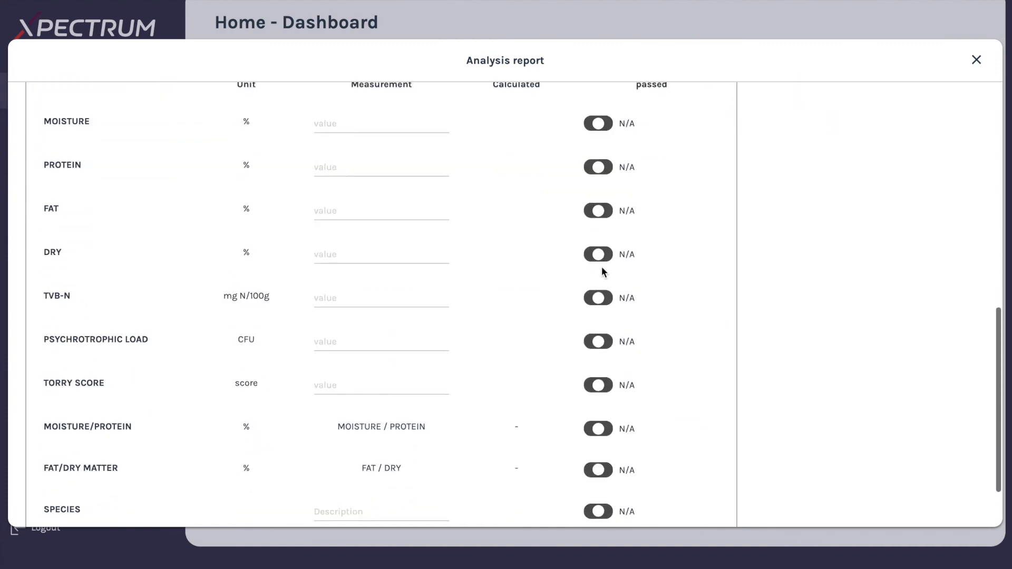
Enter 4.7 as the protein lab value and mark the protein result as passed
left_click(358, 170)
type("4.7")
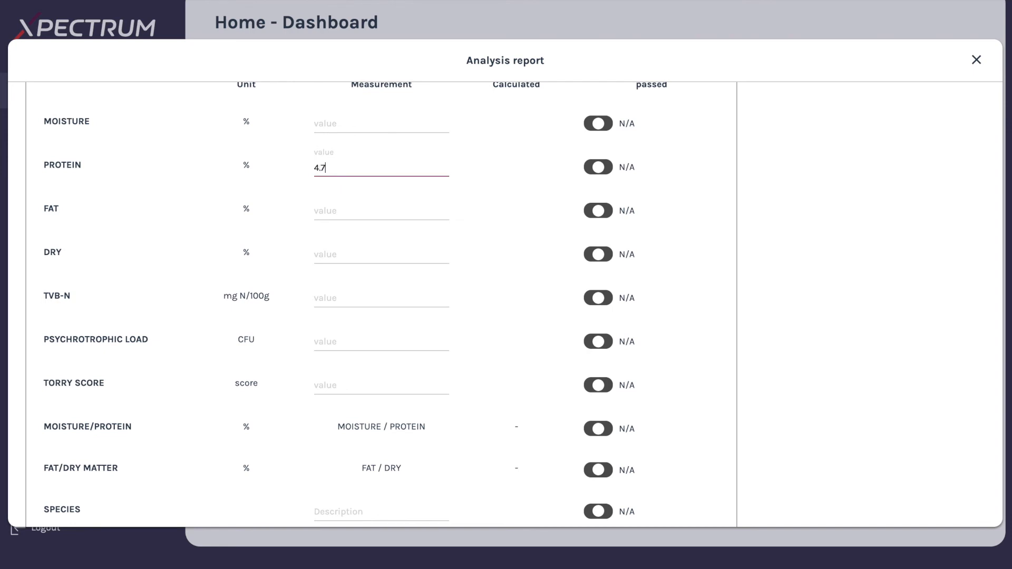
left_click(602, 170)
Switch the sample's overall result to NOK, save the lab data and close the analysis report
scroll(690, 203, "up", 8)
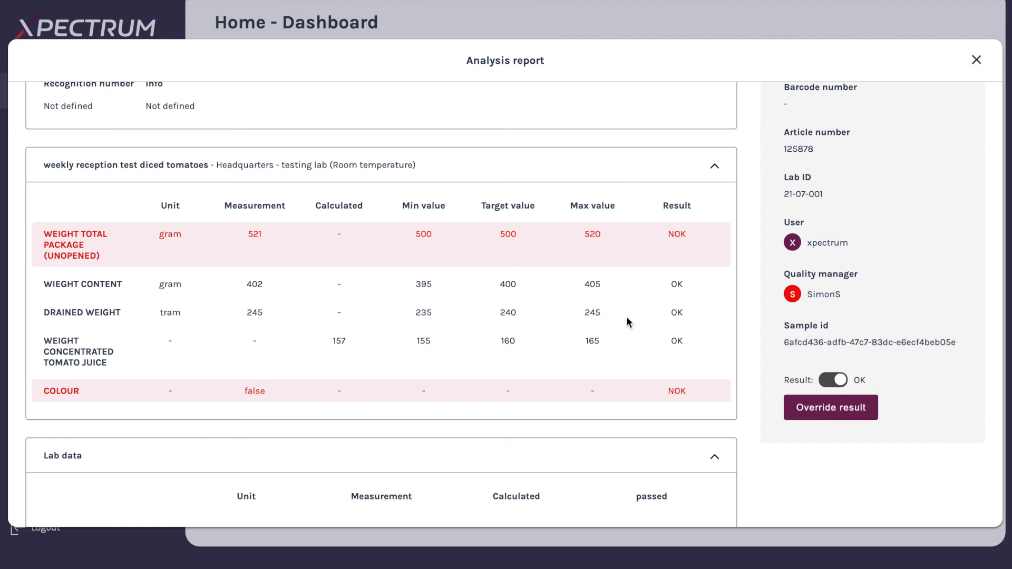
left_click(839, 380)
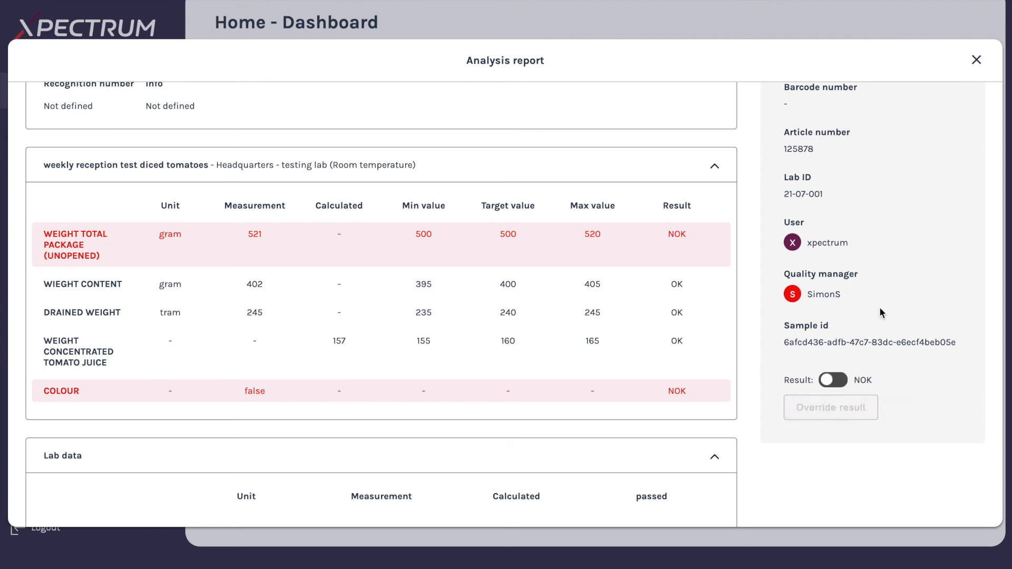
scroll(606, 230, "down", 10)
left_click(90, 475)
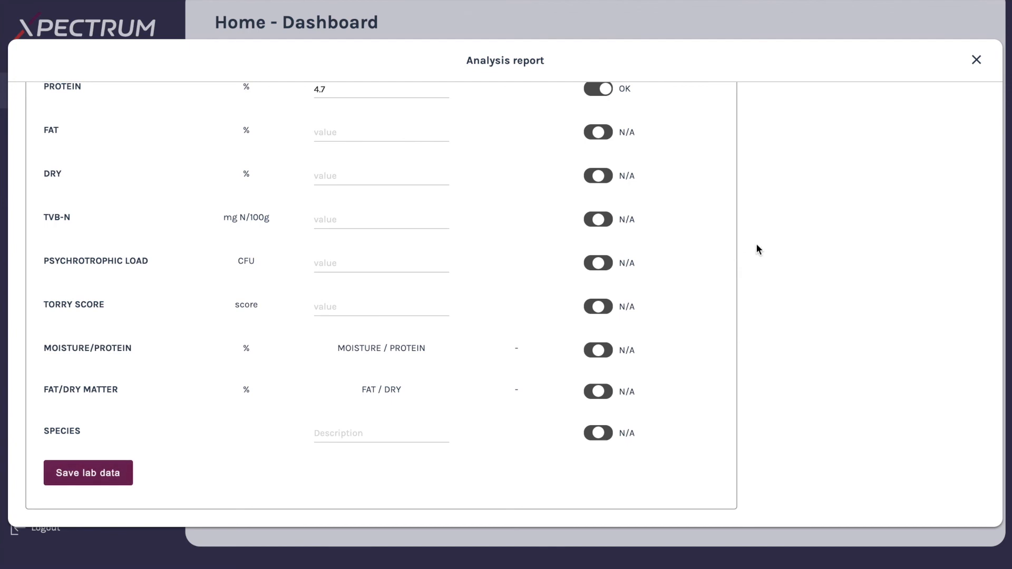
left_click(975, 60)
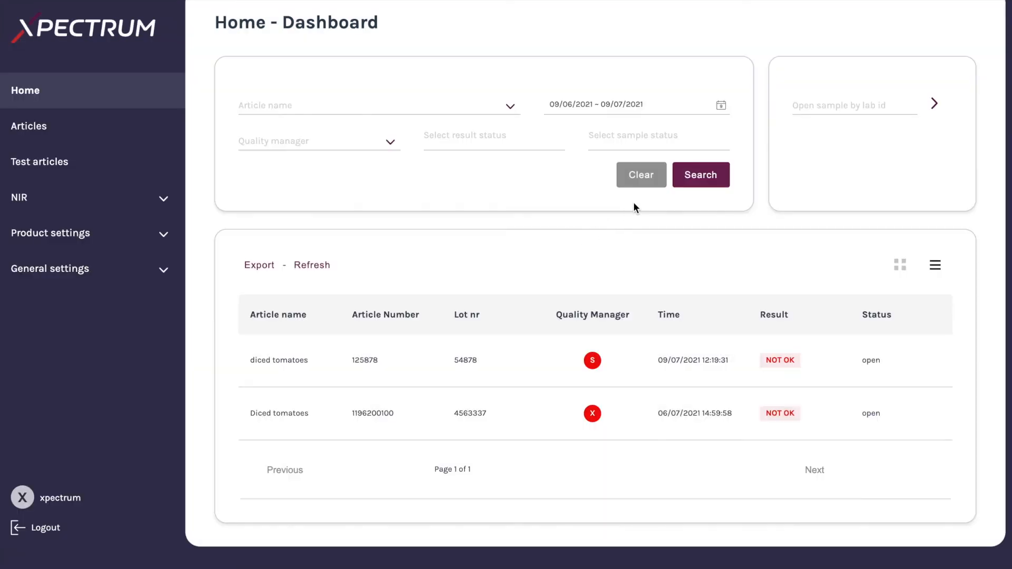
Browse the product settings pages for parameters, suppliers and lab groups
scroll(559, 200, "up", 1)
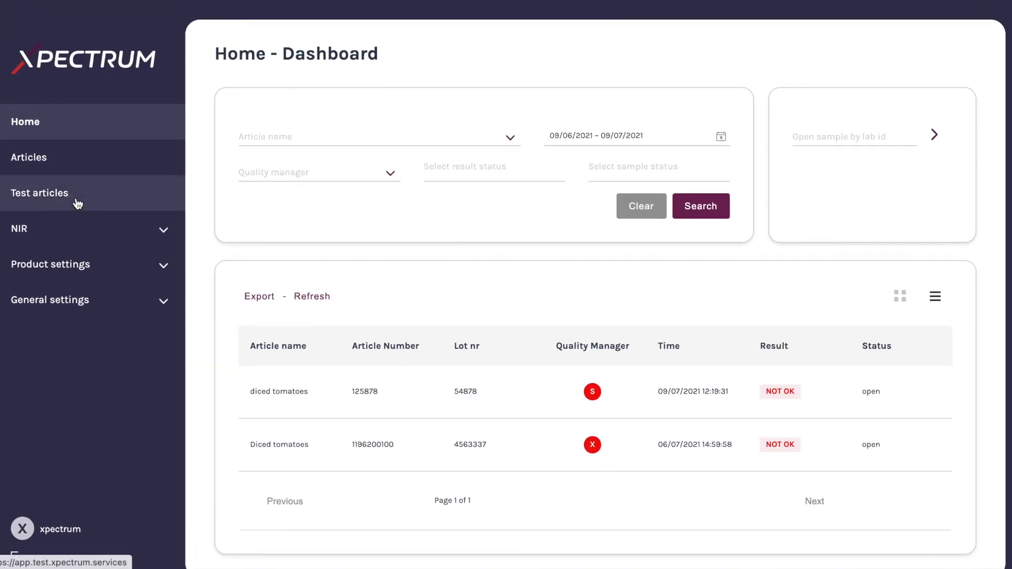
scroll(155, 232, "down", 1)
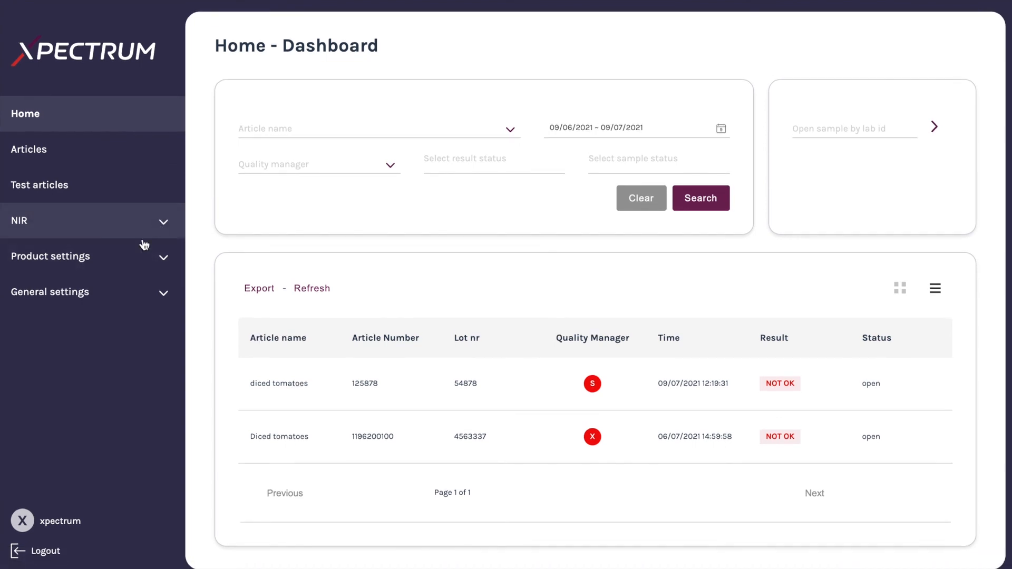
left_click(152, 265)
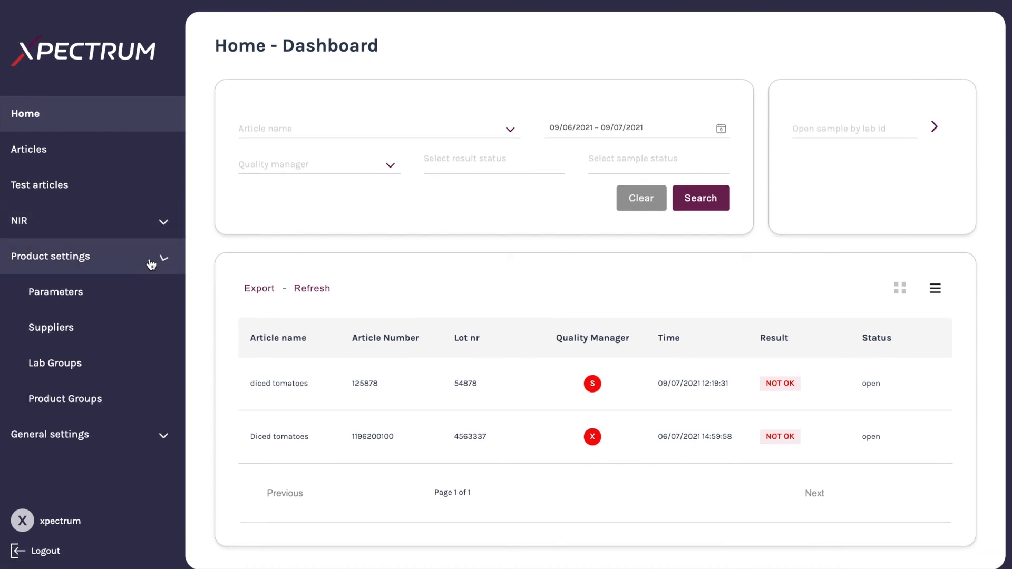
scroll(121, 275, "down", 1)
left_click(100, 271)
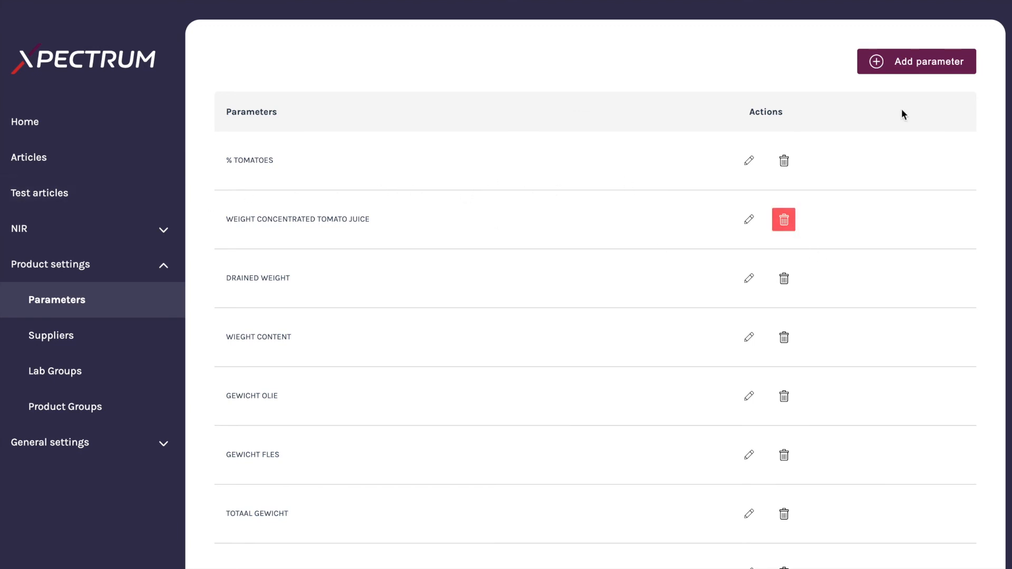
scroll(75, 284, "down", 1)
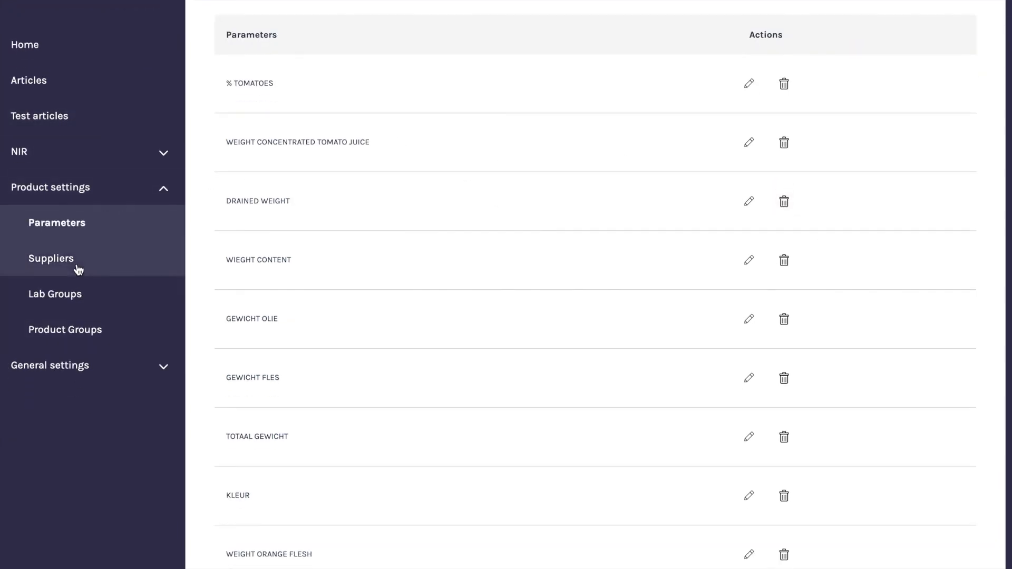
left_click(75, 265)
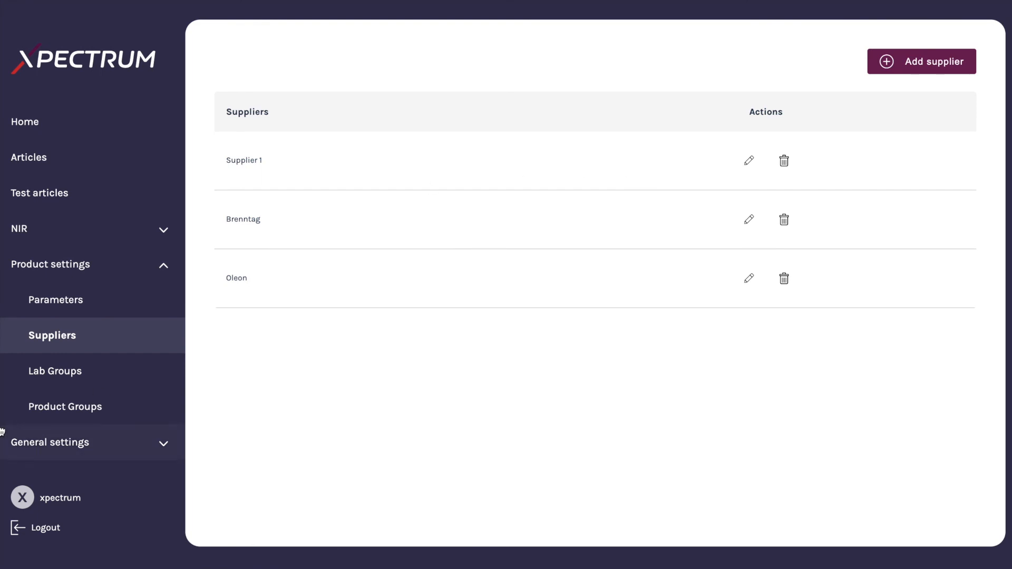
left_click(61, 375)
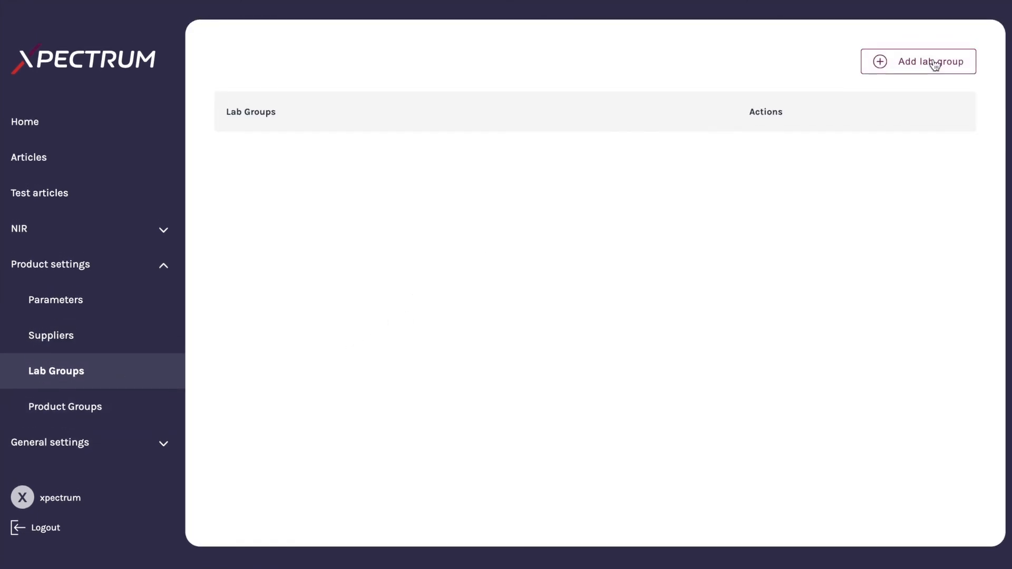
left_click(933, 62)
left_click(898, 227)
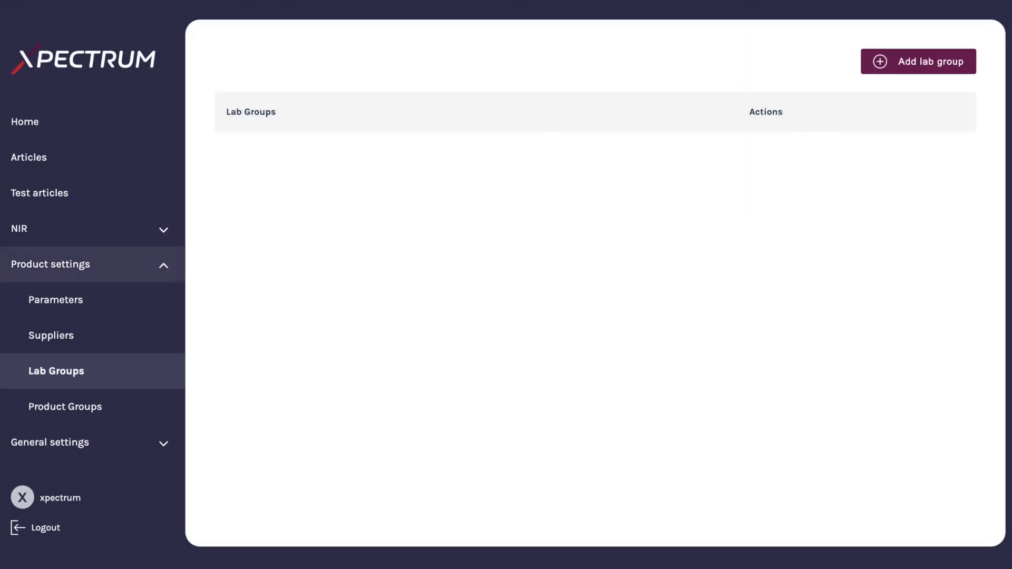
Review the product groups list and expand the general settings
left_click(86, 414)
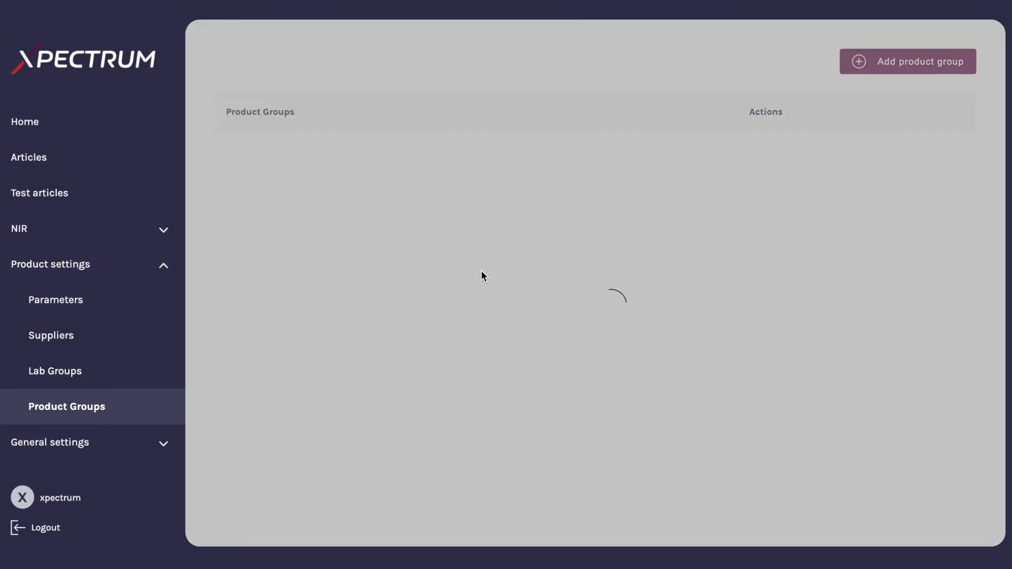
scroll(464, 263, "down", 7)
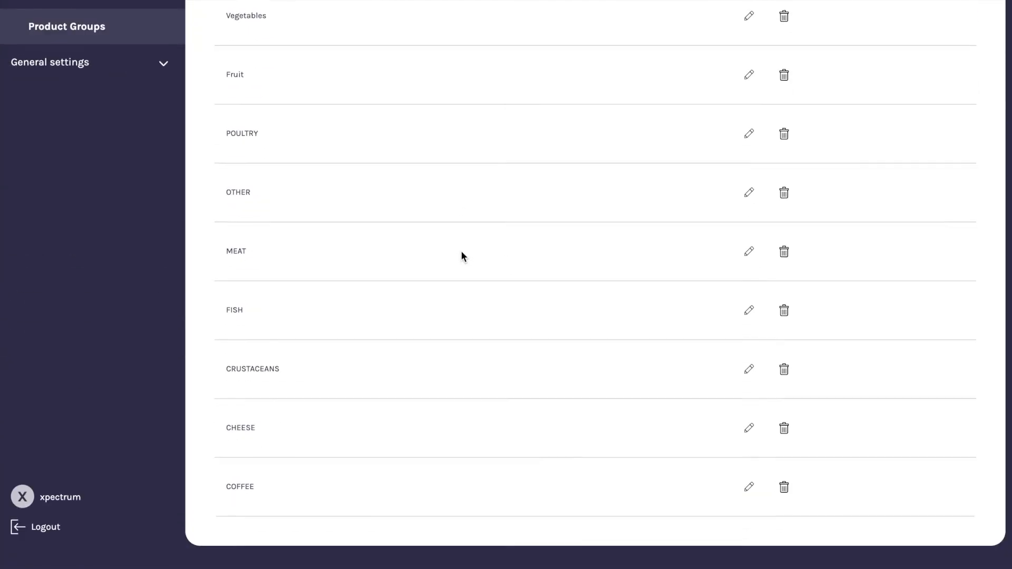
scroll(461, 255, "up", 7)
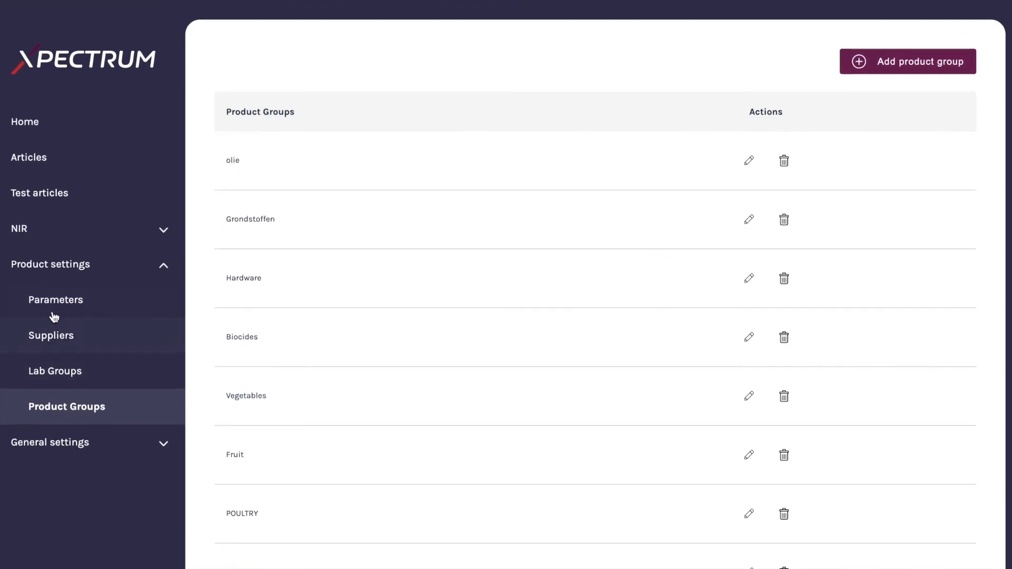
scroll(70, 375, "down", 3)
left_click(57, 284)
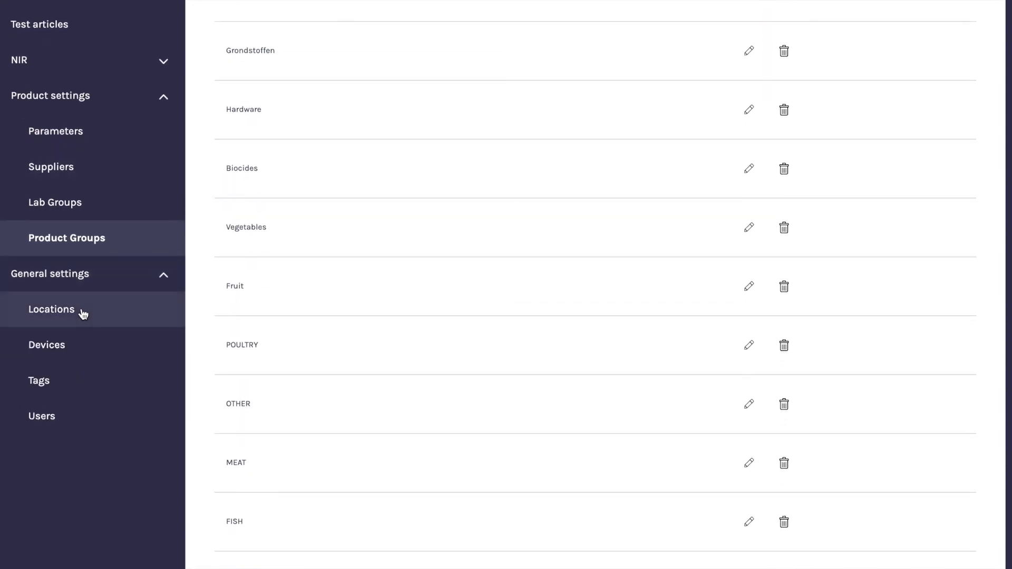
Add a new location named HQ with a room ENTRY at Room temperature
left_click(81, 312)
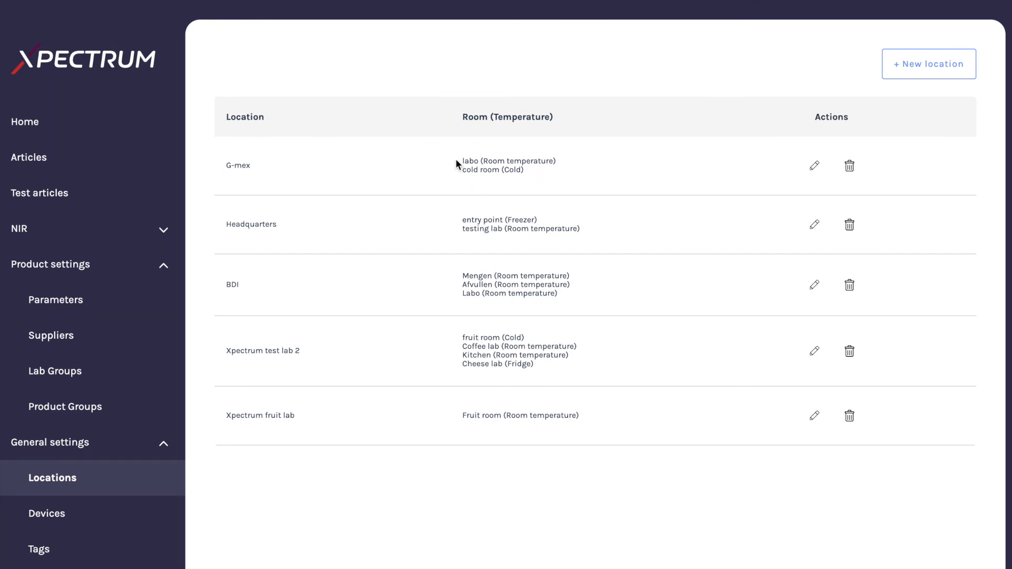
left_click(910, 64)
left_click(449, 131)
type("HQ")
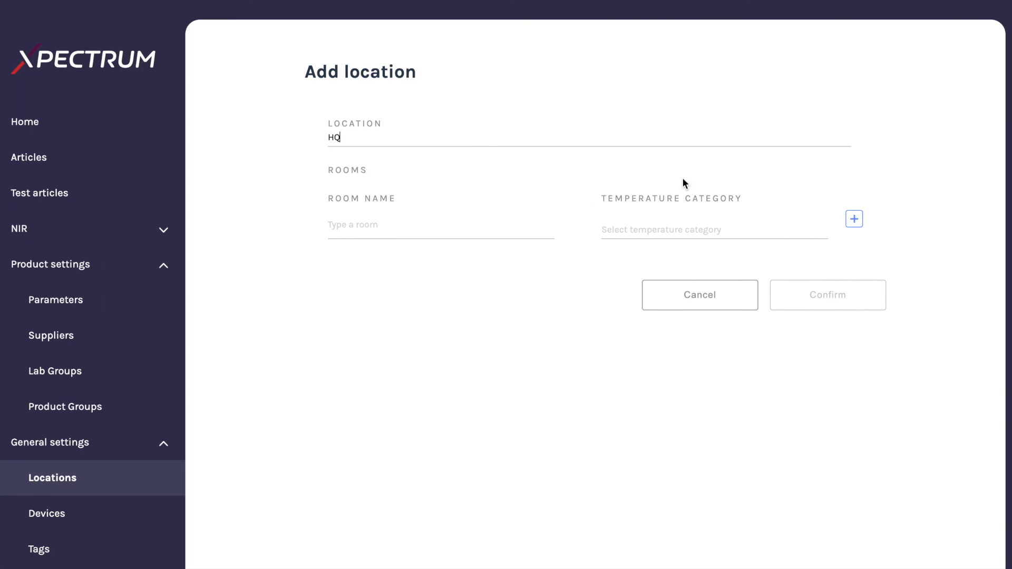
left_click(451, 226)
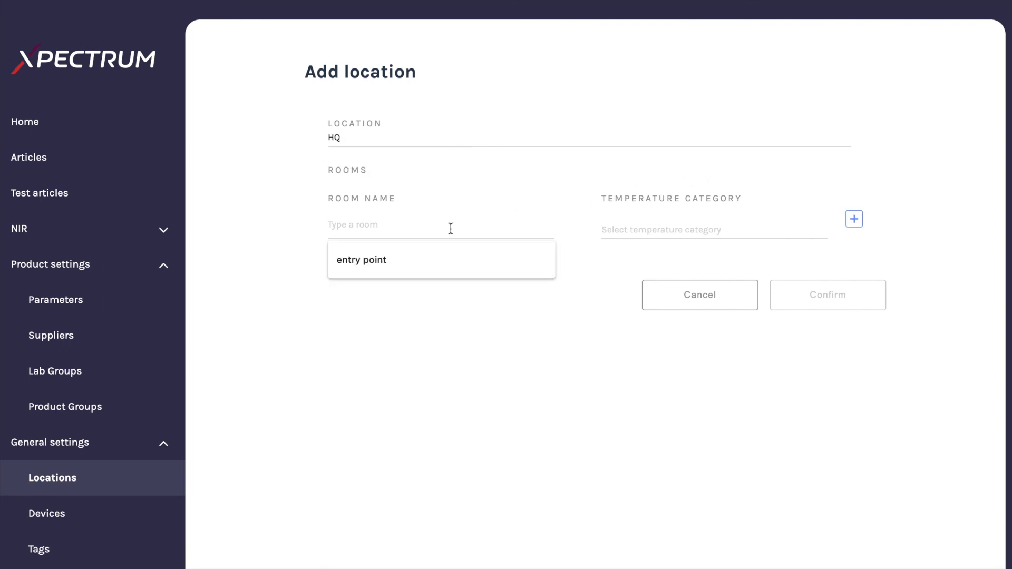
type("ENTRY")
left_click(748, 219)
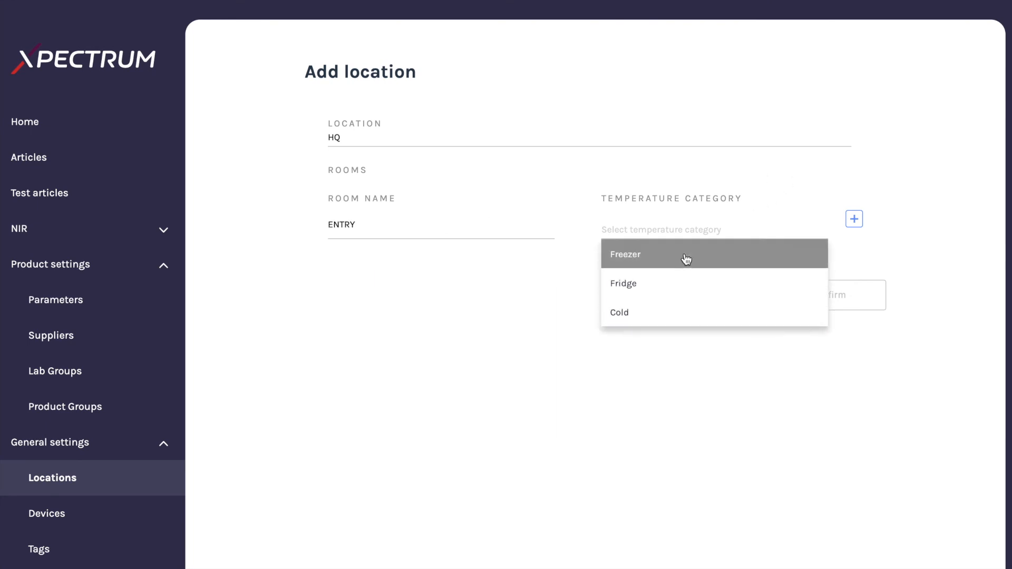
scroll(688, 275, "down", 2)
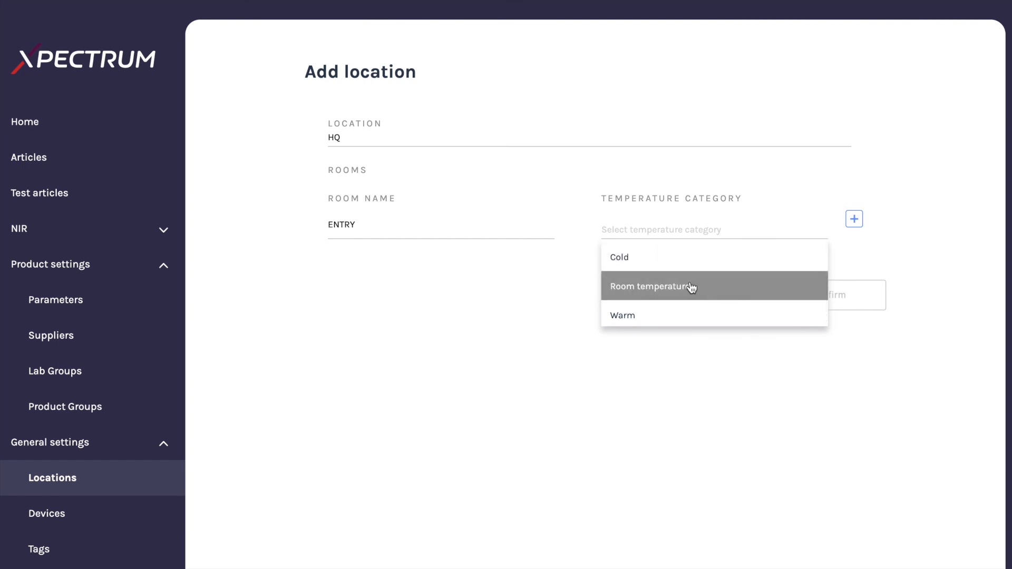
left_click(726, 290)
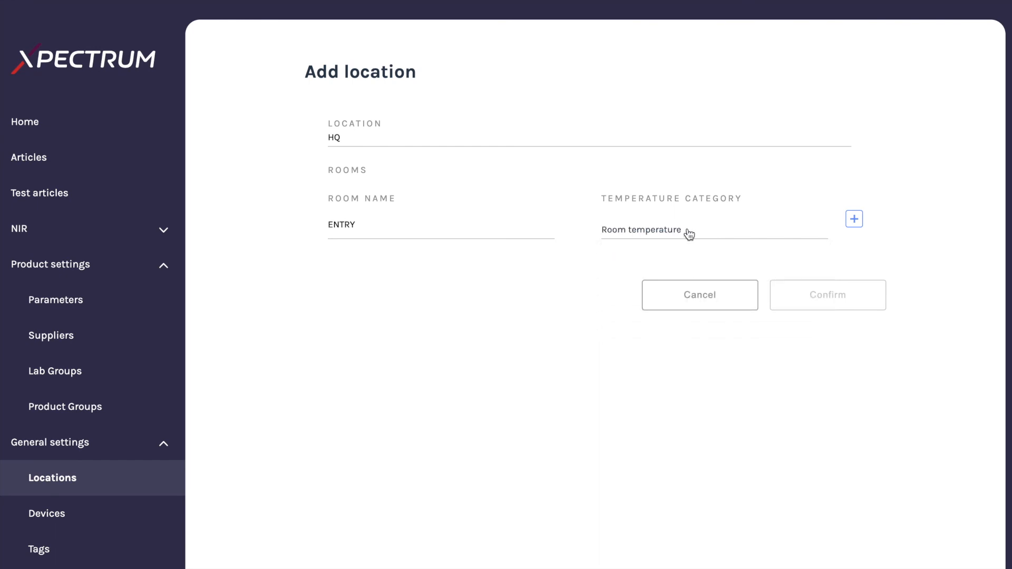
left_click(854, 219)
Add a second room LAB with the Cold temperature category and confirm the new location
left_click(397, 306)
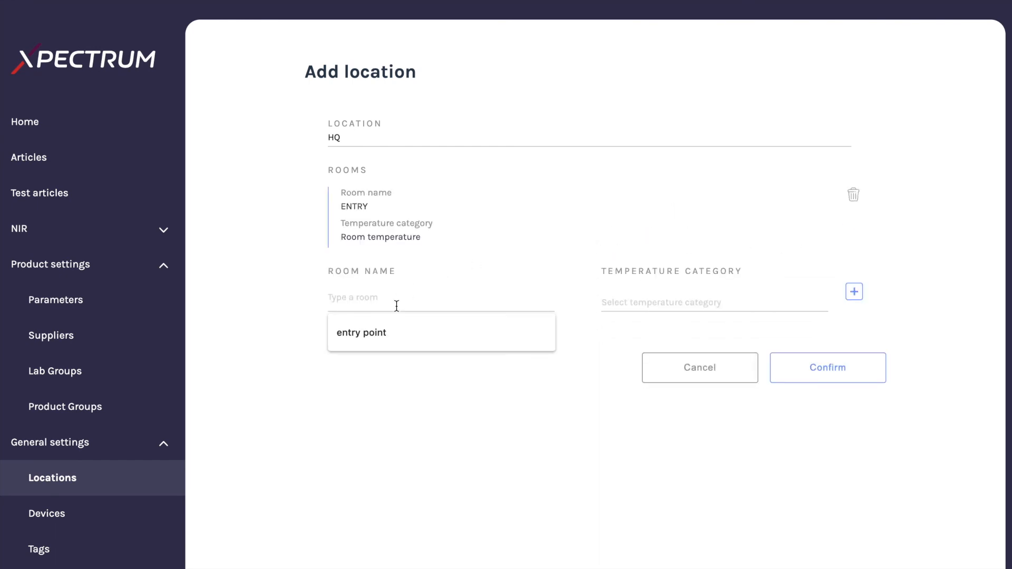
type("LAB")
left_click(686, 302)
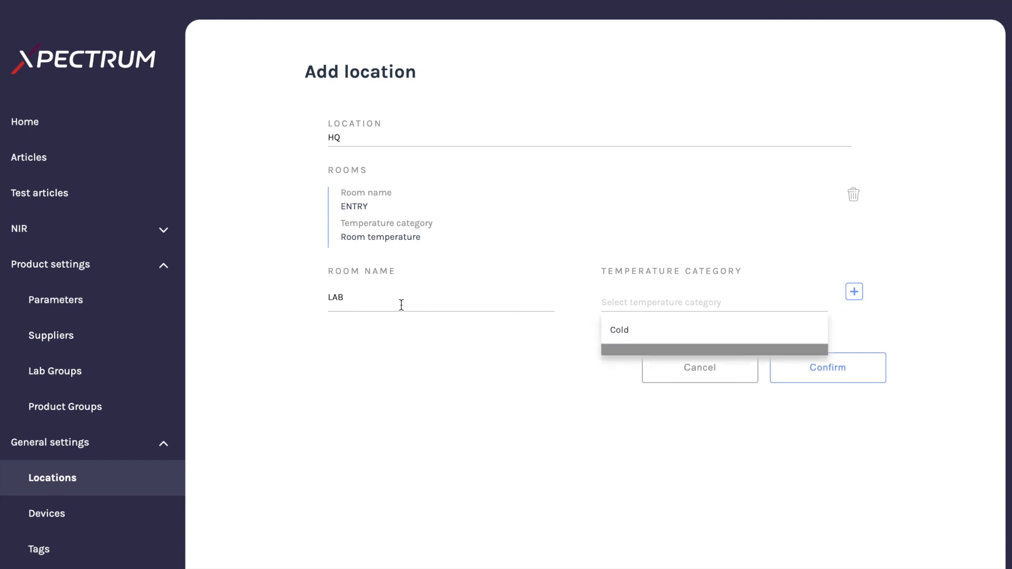
left_click(673, 339)
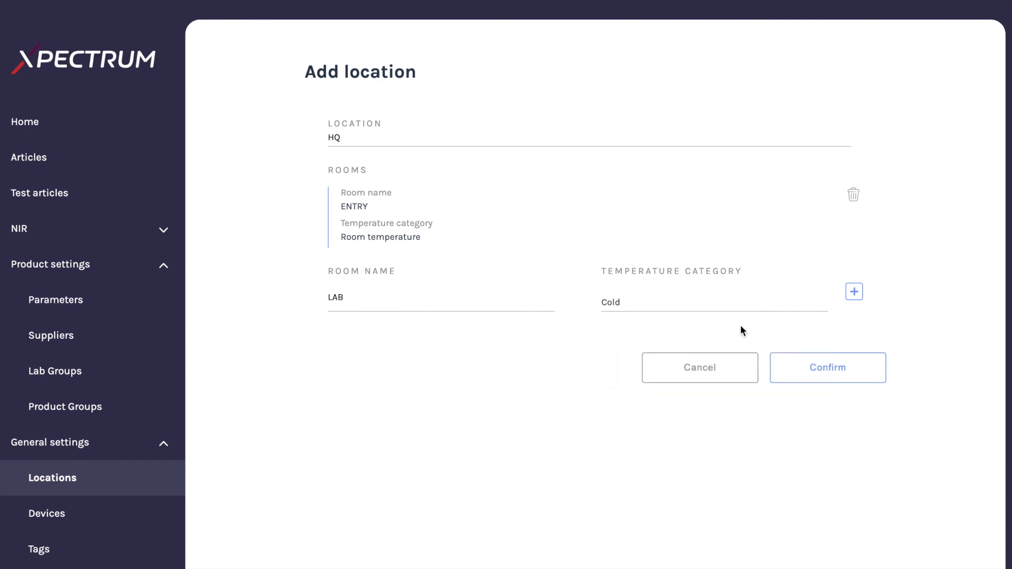
left_click(851, 294)
left_click(839, 451)
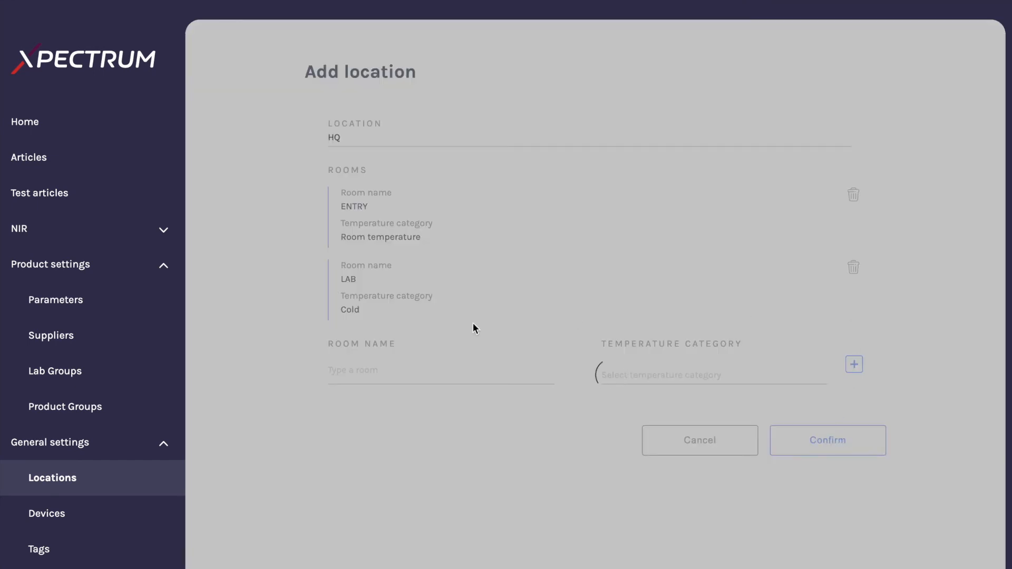
Browse the devices and users settings pages, then return to the home dashboard
scroll(45, 388, "down", 3)
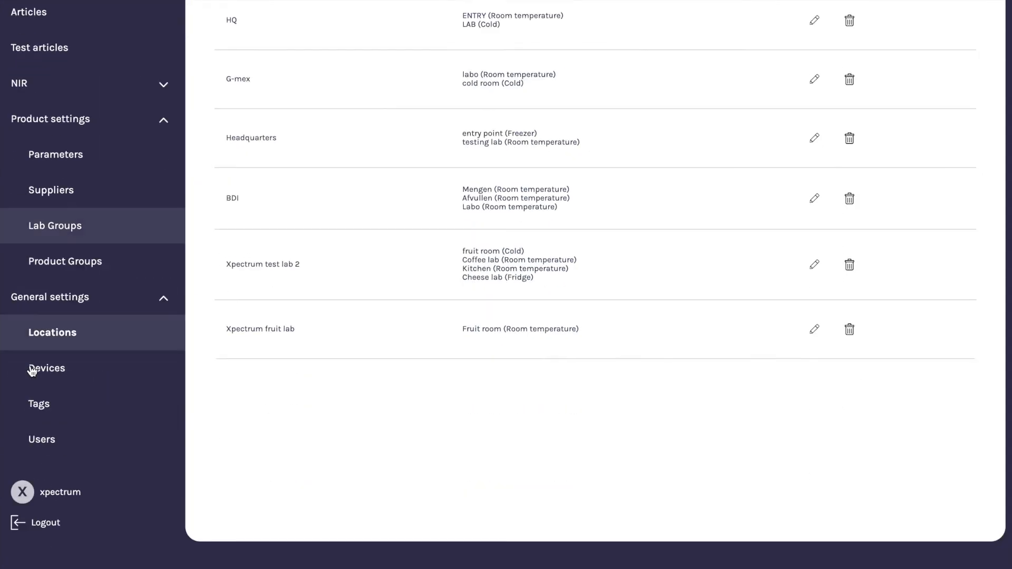
left_click(72, 379)
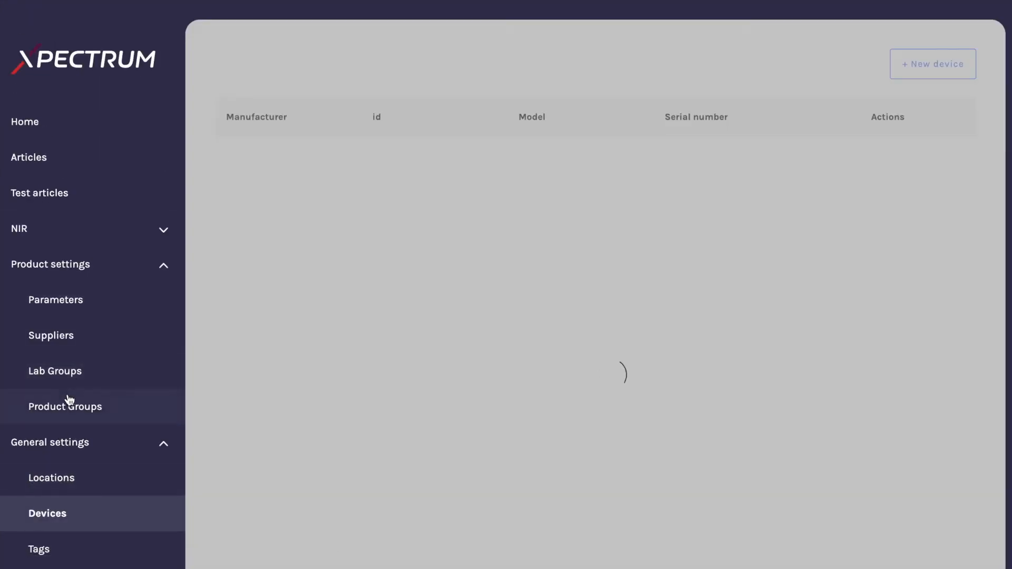
scroll(69, 399, "down", 3)
scroll(248, 391, "up", 3)
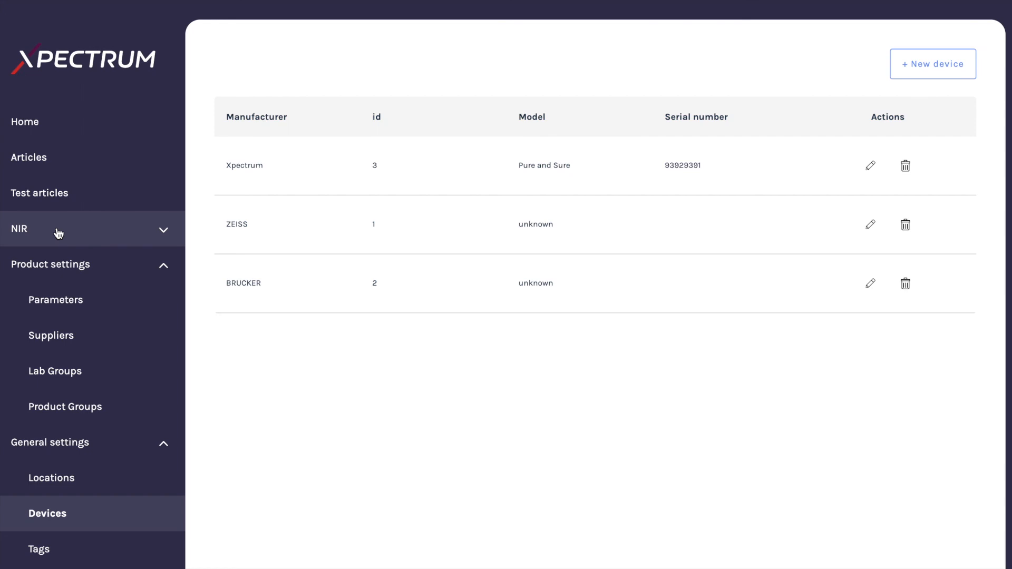
scroll(67, 251, "down", 2)
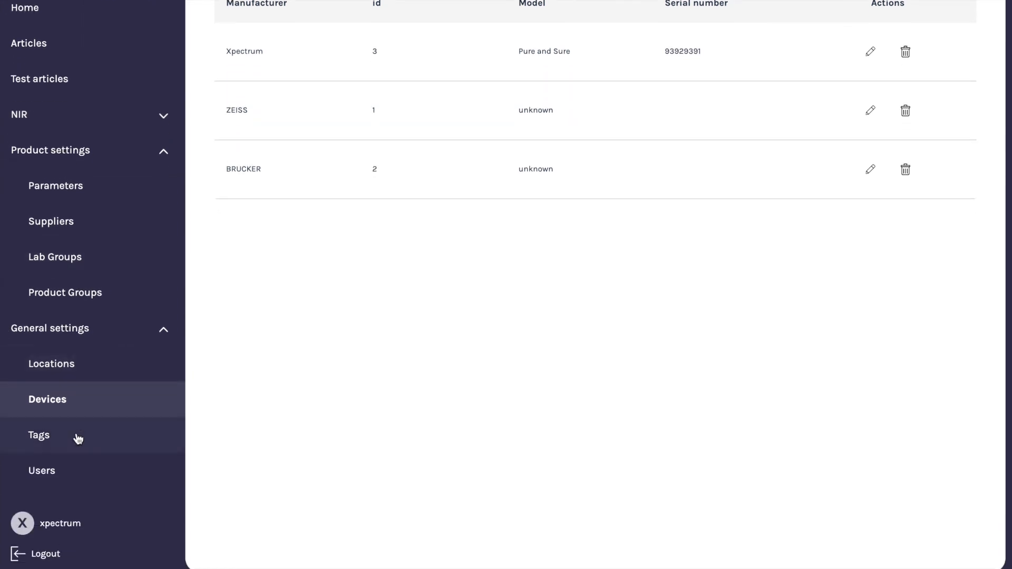
left_click(83, 481)
scroll(370, 317, "down", 2)
scroll(371, 314, "up", 2)
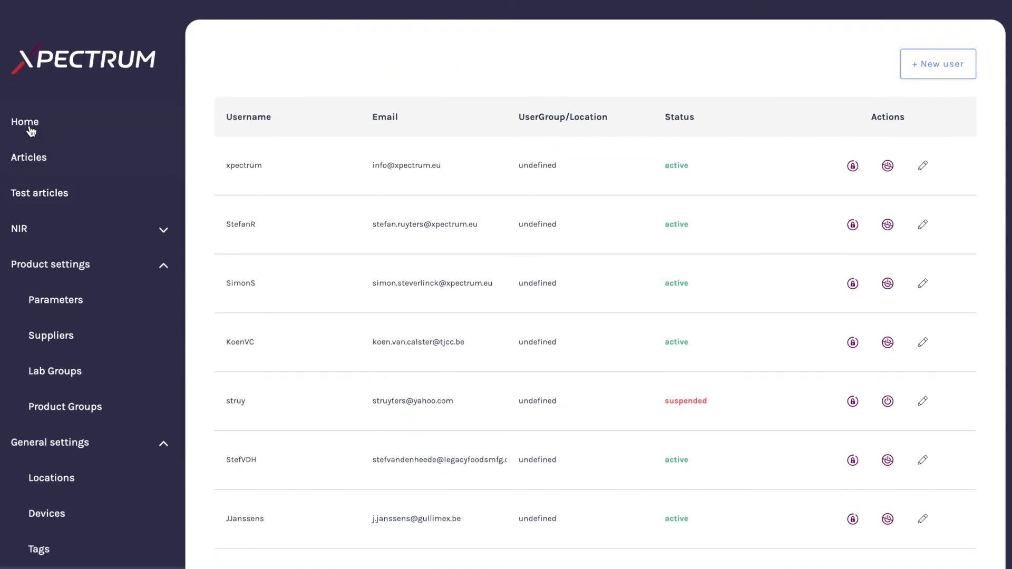
left_click(29, 130)
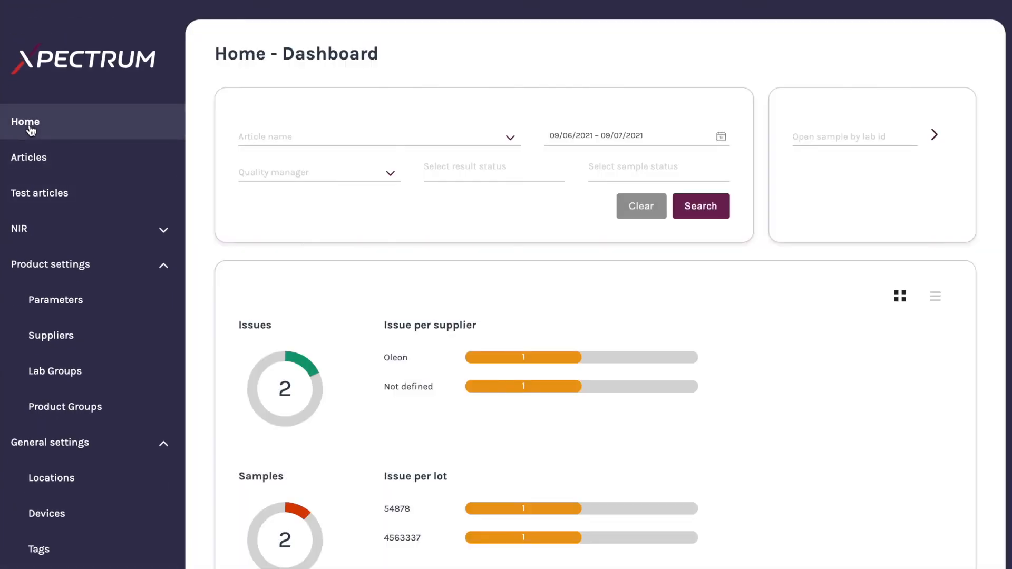